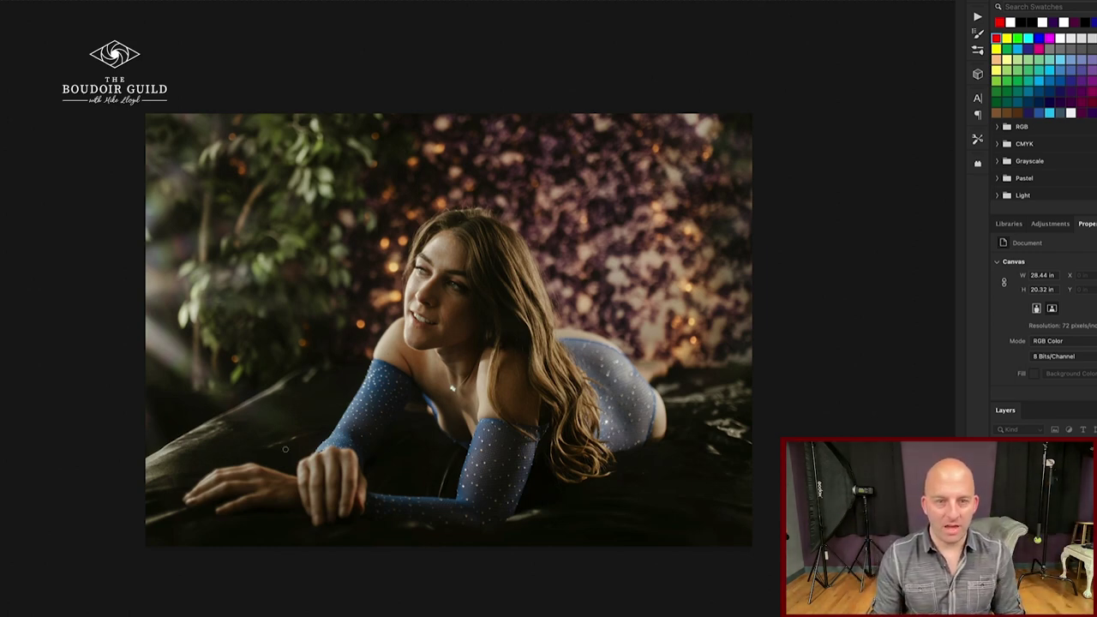
Step: Draw a red mark over the outstretched hand and undo it
mouse_move(268, 472)
mouse_down()
mouse_move(466, 210)
mouse_move(655, 453)
mouse_move(173, 465)
mouse_up()
key(ctrl+z)
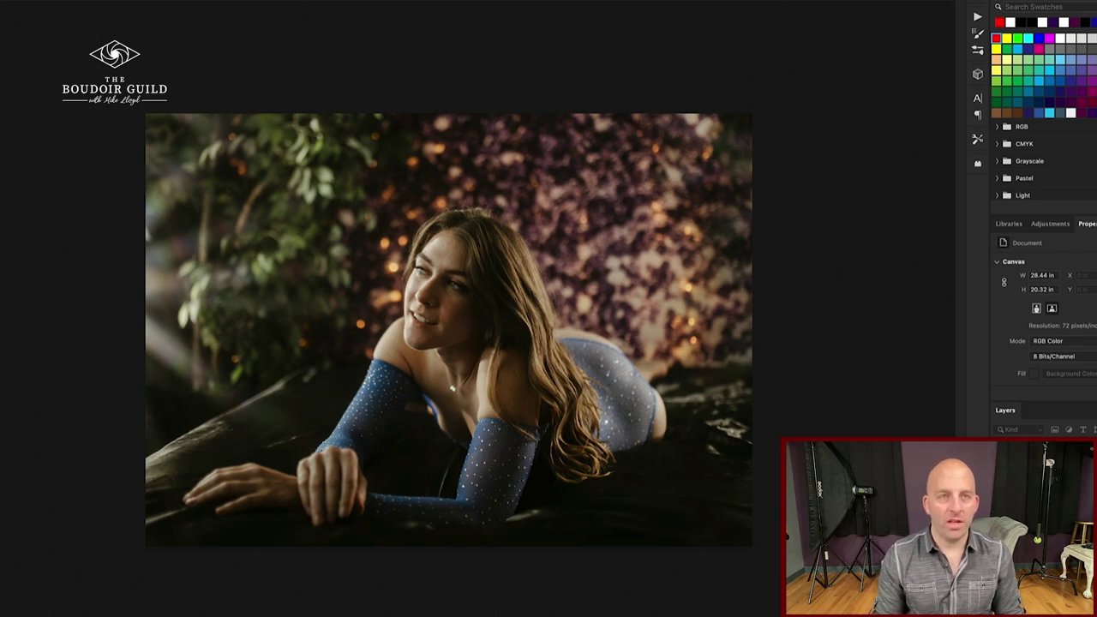
Step: Rotate the whole image 180°, circle the face and torso in red, and undo both the circle and the rotation
click(51, 1)
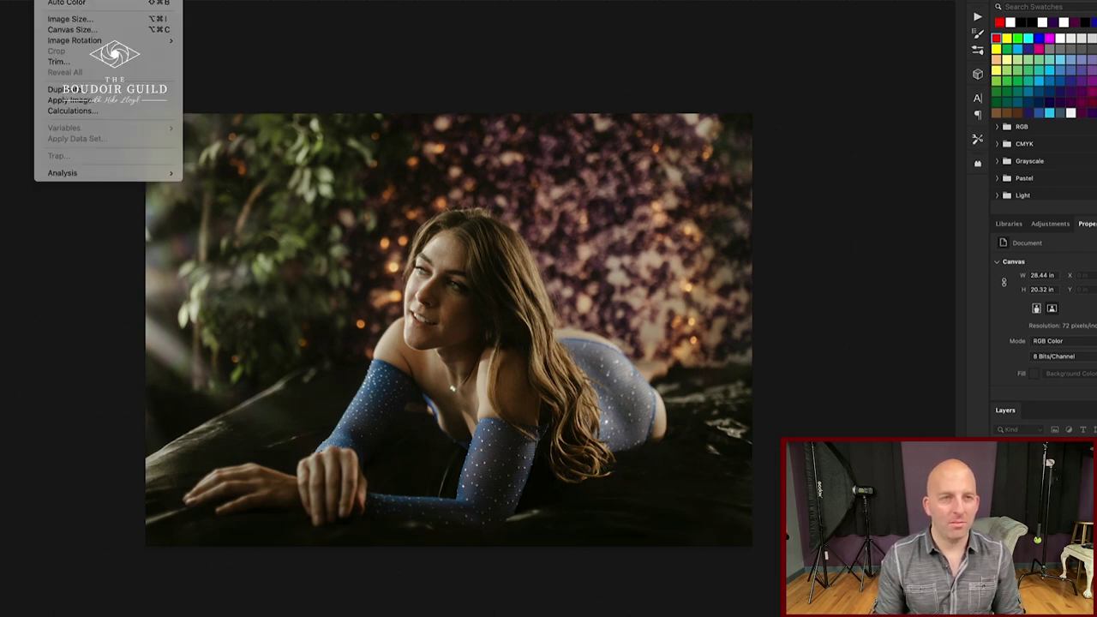
mouse_move(154, 40)
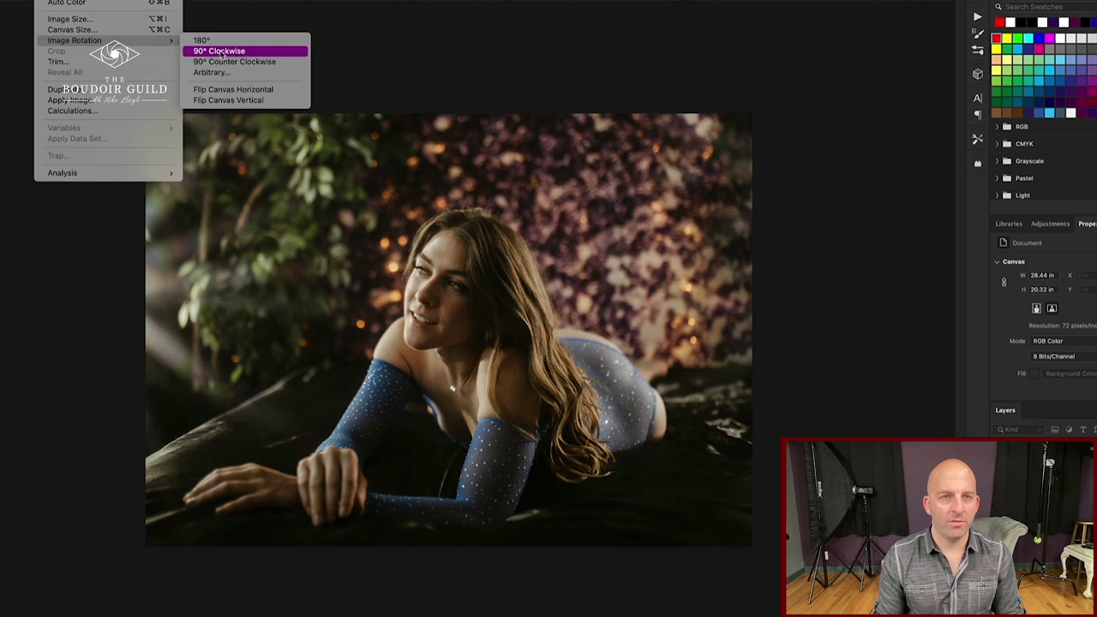
click(225, 41)
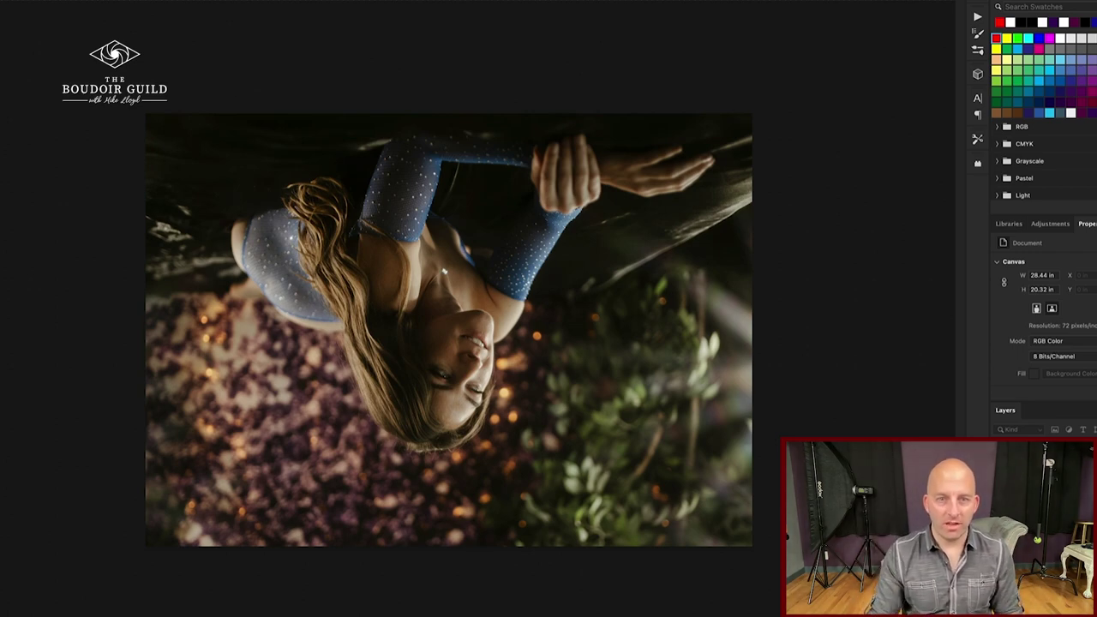
mouse_move(512, 280)
mouse_down()
mouse_move(287, 206)
mouse_move(257, 246)
mouse_move(343, 384)
mouse_move(523, 394)
mouse_move(489, 293)
mouse_up()
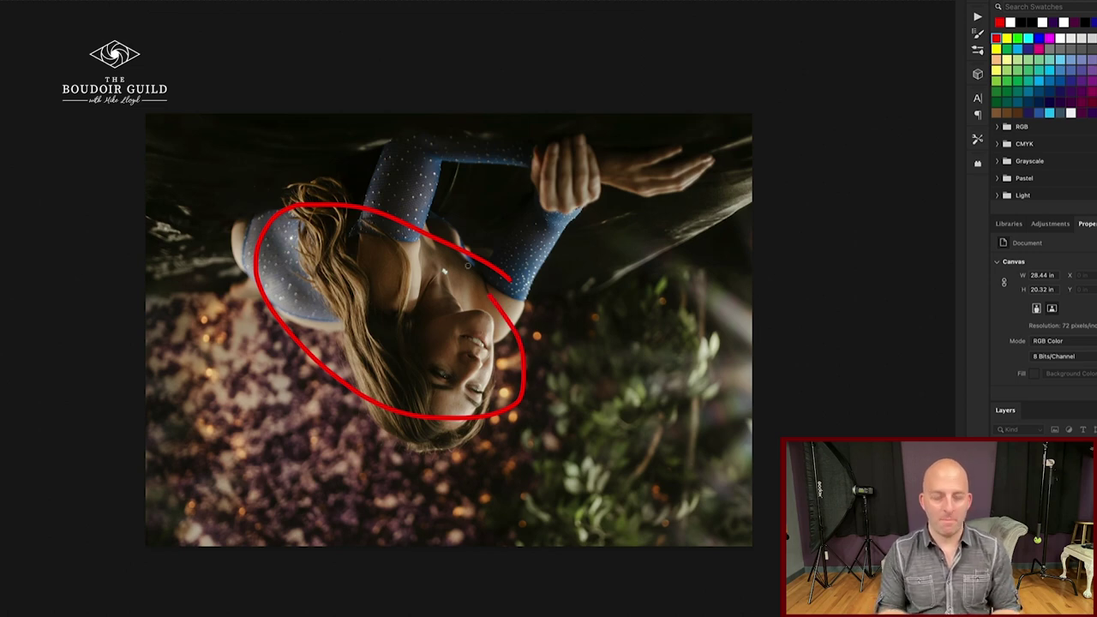
key(super+z)
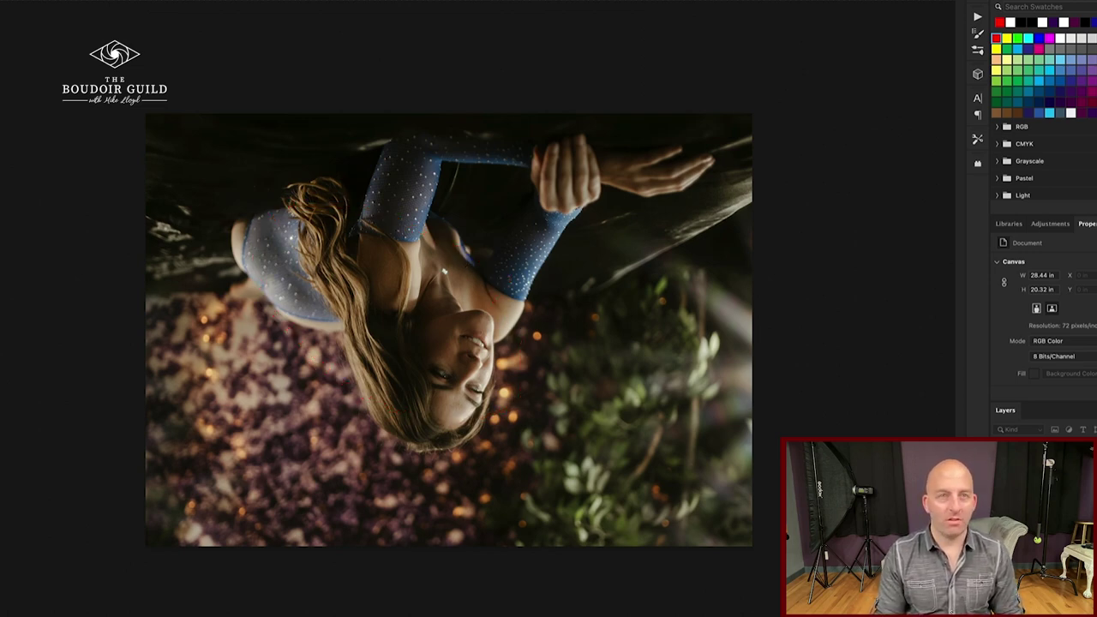
key(super+z)
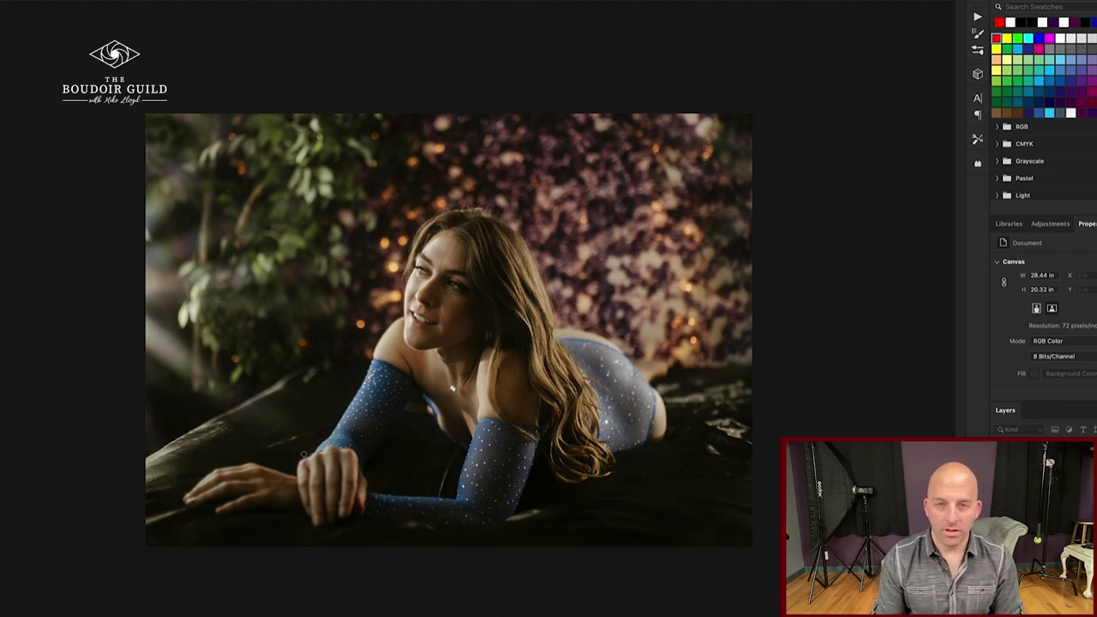
Step: Mark the woman's head and face in red and undo the marks
mouse_move(463, 254)
mouse_down()
mouse_move(472, 345)
mouse_move(461, 207)
mouse_up()
key(super+z)
mouse_move(409, 269)
mouse_down()
mouse_move(390, 257)
mouse_move(385, 267)
mouse_move(408, 253)
mouse_move(416, 266)
mouse_up()
key(super+z)
Step: Mark both eyes in red on the enlarged face and undo the two marks
key(super+plus)
key(super+plus)
key(super+plus)
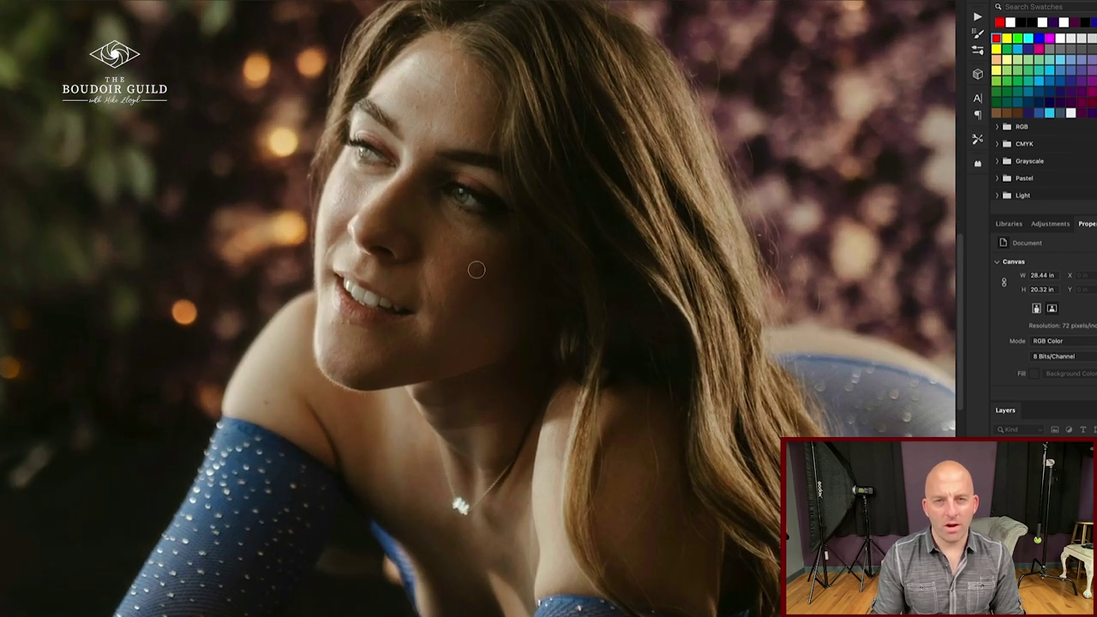
mouse_move(482, 194)
mouse_down()
mouse_move(462, 204)
mouse_move(476, 205)
mouse_up()
mouse_move(383, 139)
mouse_down()
mouse_move(375, 178)
mouse_move(389, 151)
mouse_up()
key(super+z)
key(super+z)
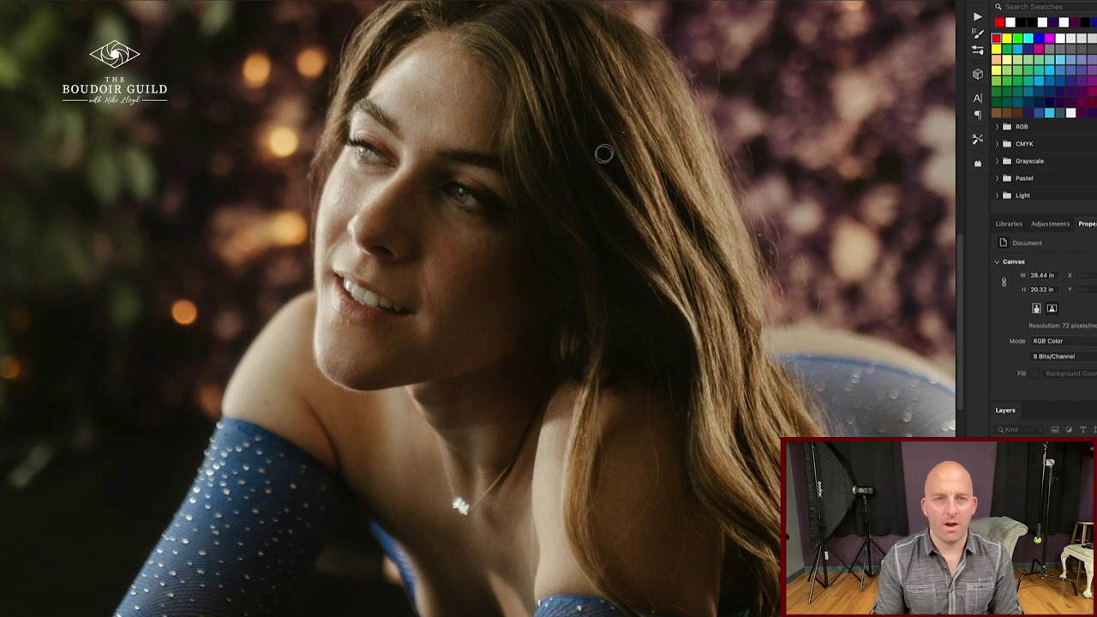
Step: Draw red strokes down the face between forehead and chin to divide its lit and shadowed sides, and undo them
mouse_move(463, 77)
mouse_down()
mouse_move(357, 203)
mouse_move(317, 295)
mouse_move(312, 332)
mouse_up()
key(super+z)
mouse_move(342, 370)
mouse_down()
mouse_move(347, 285)
mouse_move(396, 203)
mouse_move(450, 142)
mouse_move(473, 135)
mouse_up()
drag(485, 77, 358, 248)
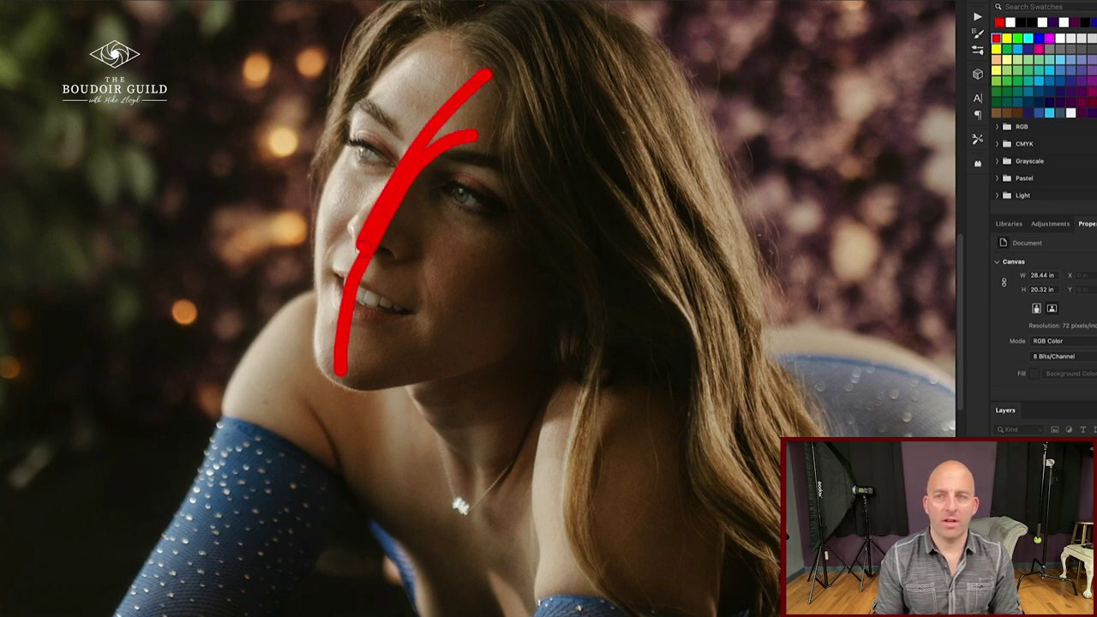
key(super+z)
key(super+z)
key(super+minus)
key(super+minus)
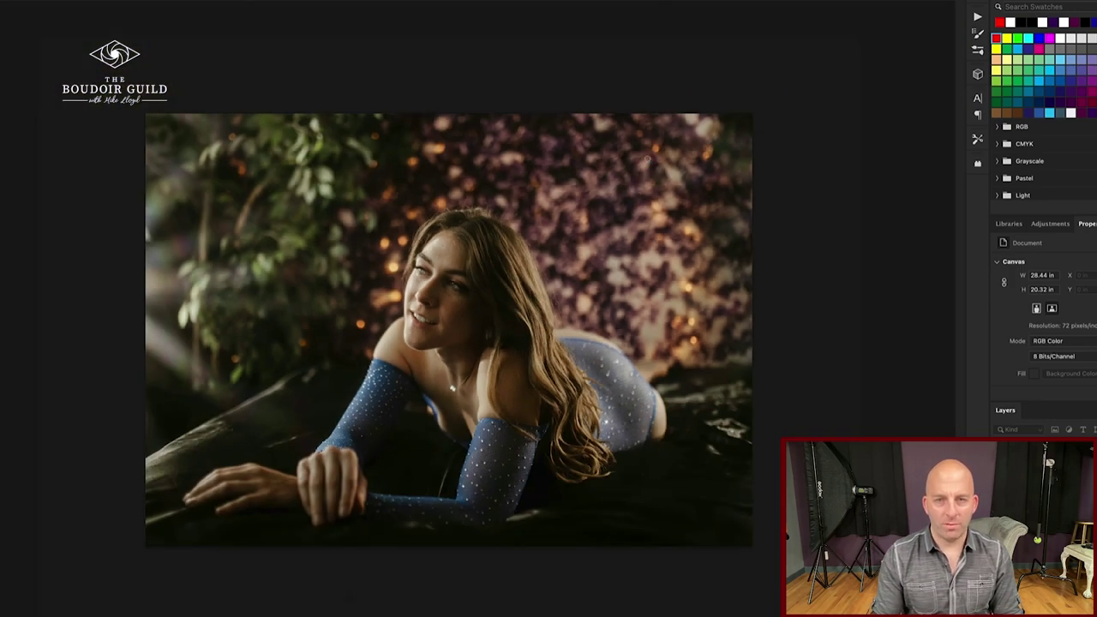
Step: Trace the long hair in red and circle the hand resting over the other wrist
drag(529, 282, 607, 480)
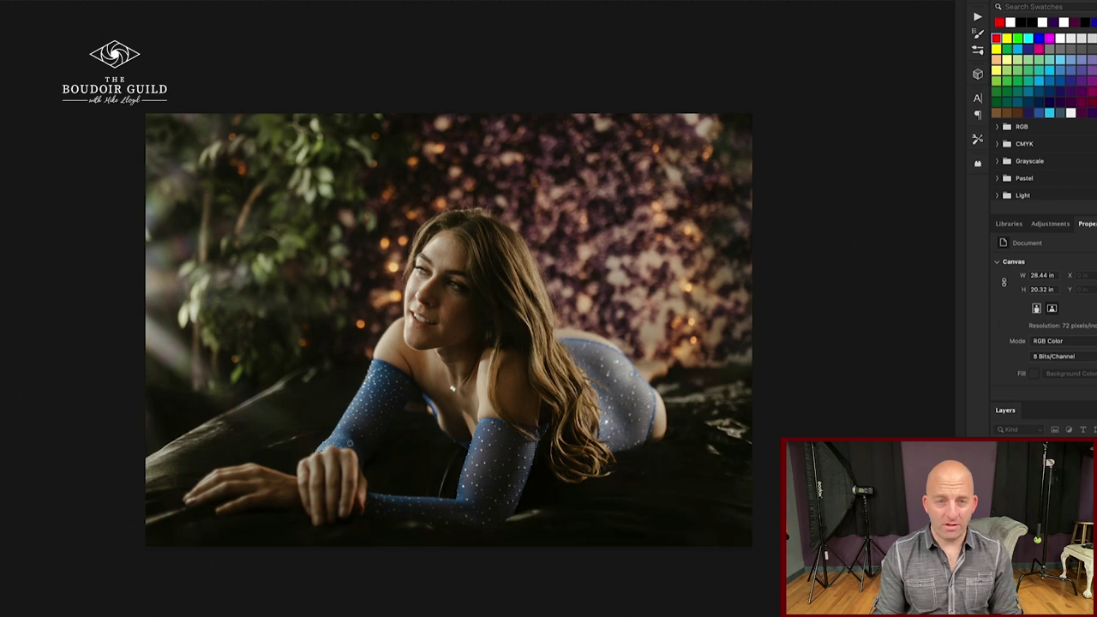
drag(347, 439, 334, 428)
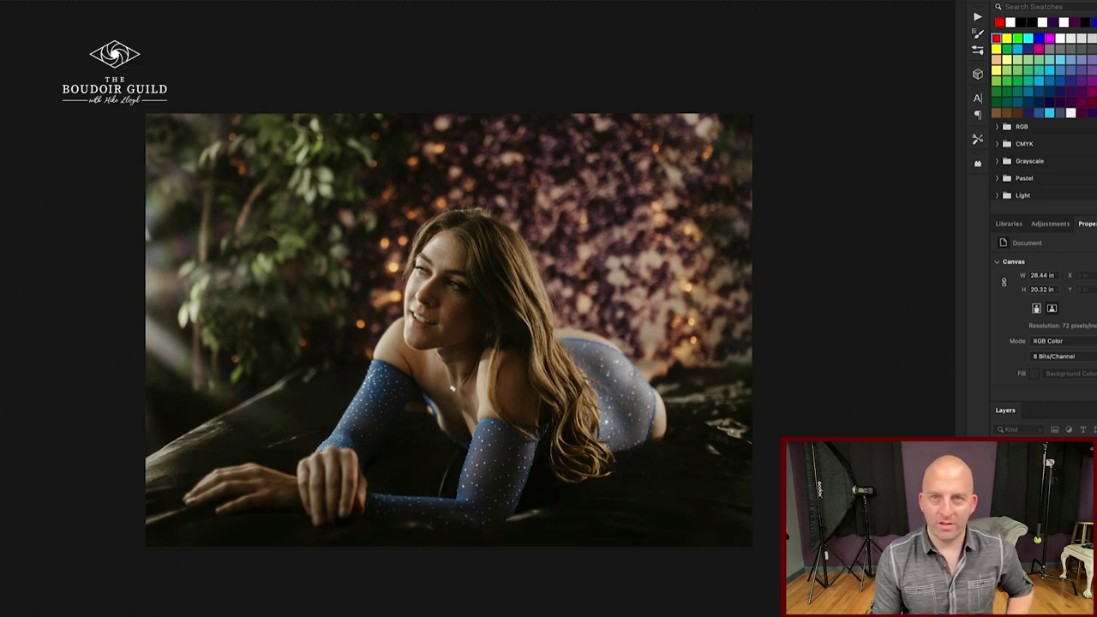
drag(339, 441, 356, 438)
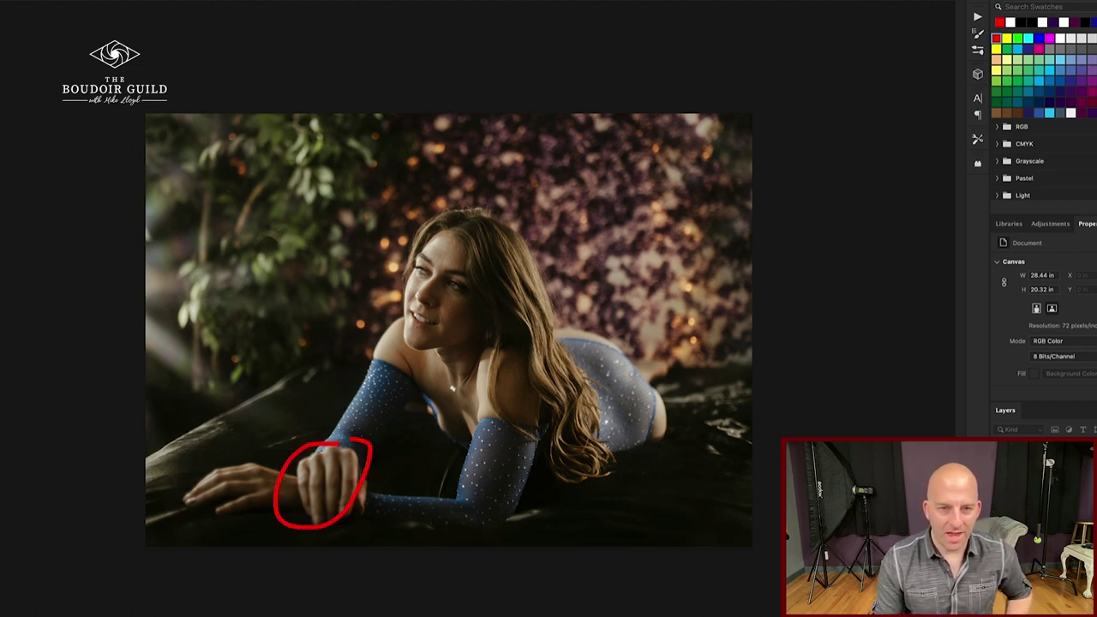
Step: Mark the upper sleeve, the outstretched fingers and the resting hand in red, and undo the marks
mouse_move(383, 368)
mouse_down()
mouse_move(347, 397)
mouse_move(396, 381)
mouse_up()
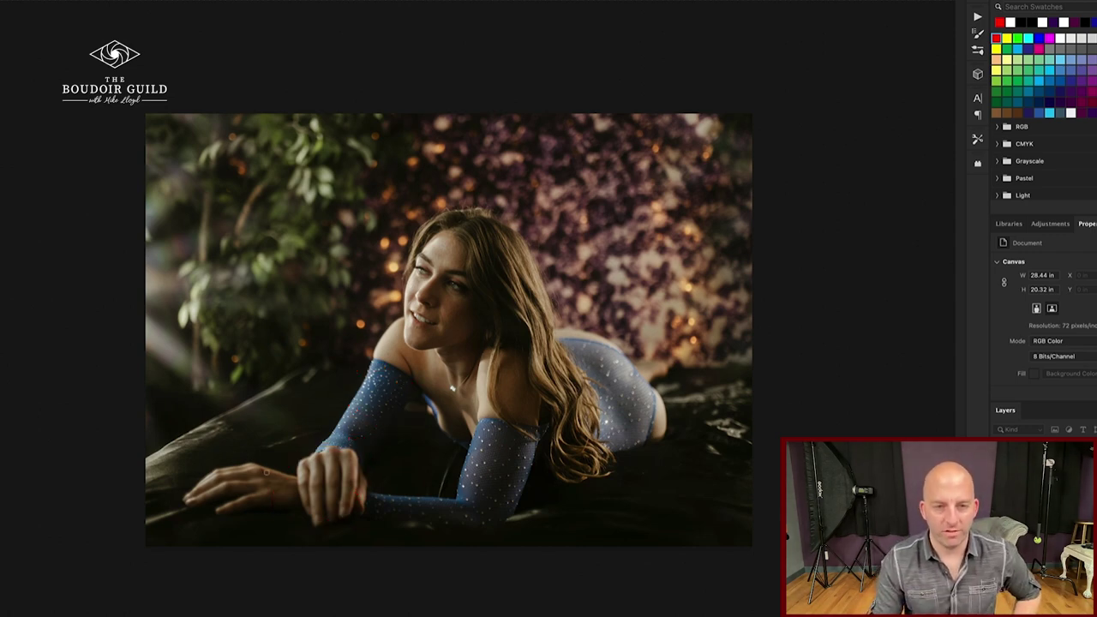
mouse_move(259, 478)
mouse_down()
mouse_move(190, 490)
mouse_move(238, 476)
mouse_up()
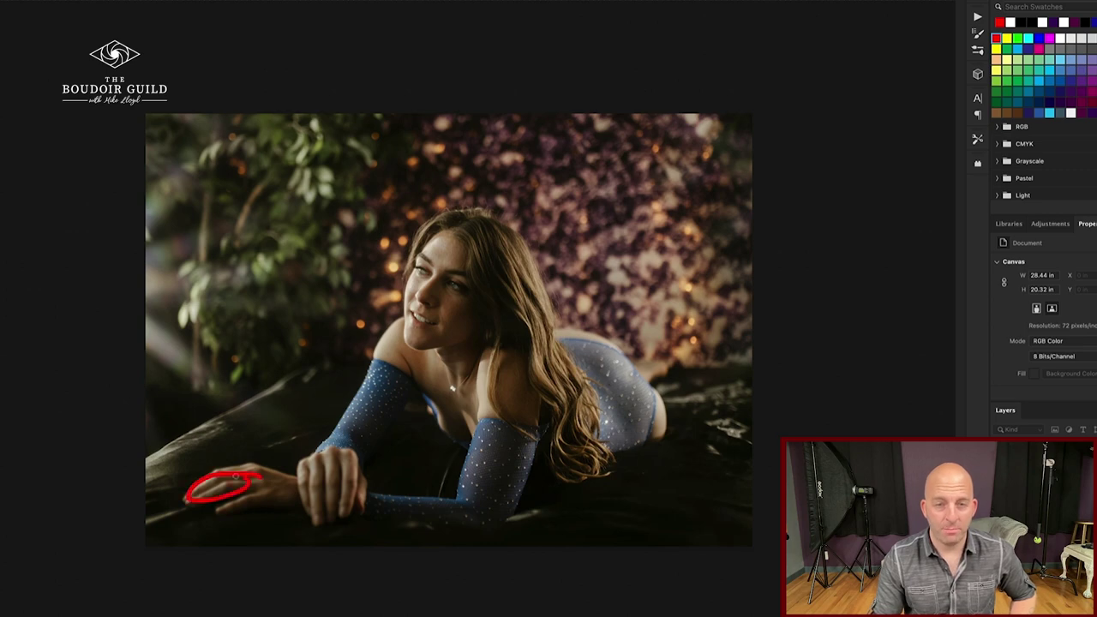
drag(346, 458, 322, 464)
key(super+z)
key(super+z)
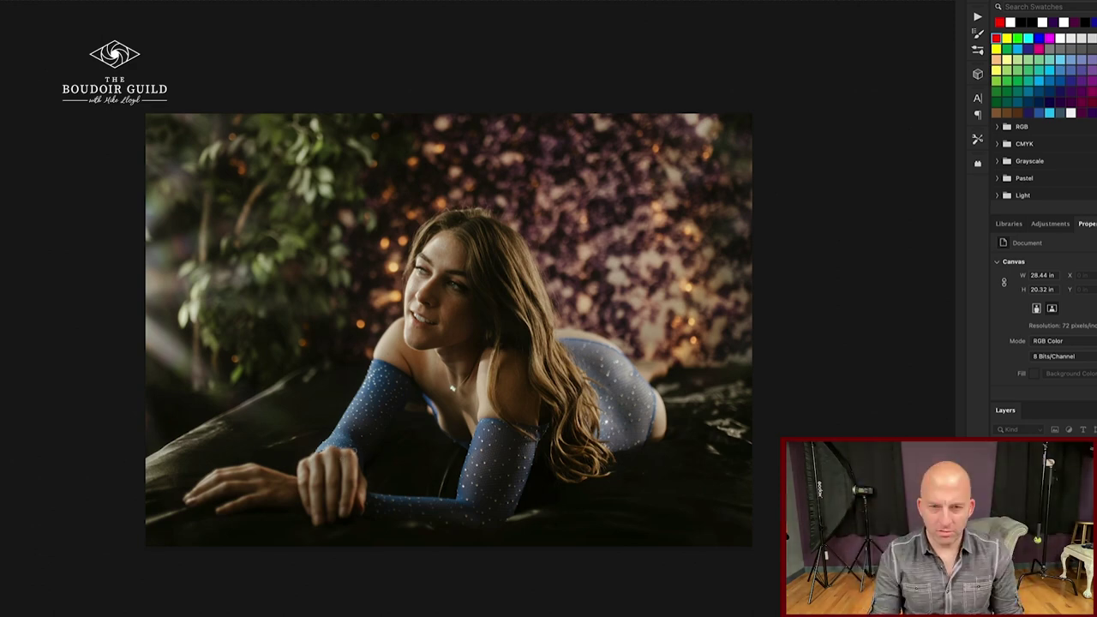
Step: Draw a red arrow from the resting hand along the forearm toward the elbow and undo it
mouse_move(326, 452)
mouse_down()
mouse_move(429, 510)
mouse_move(419, 482)
mouse_move(394, 513)
mouse_up()
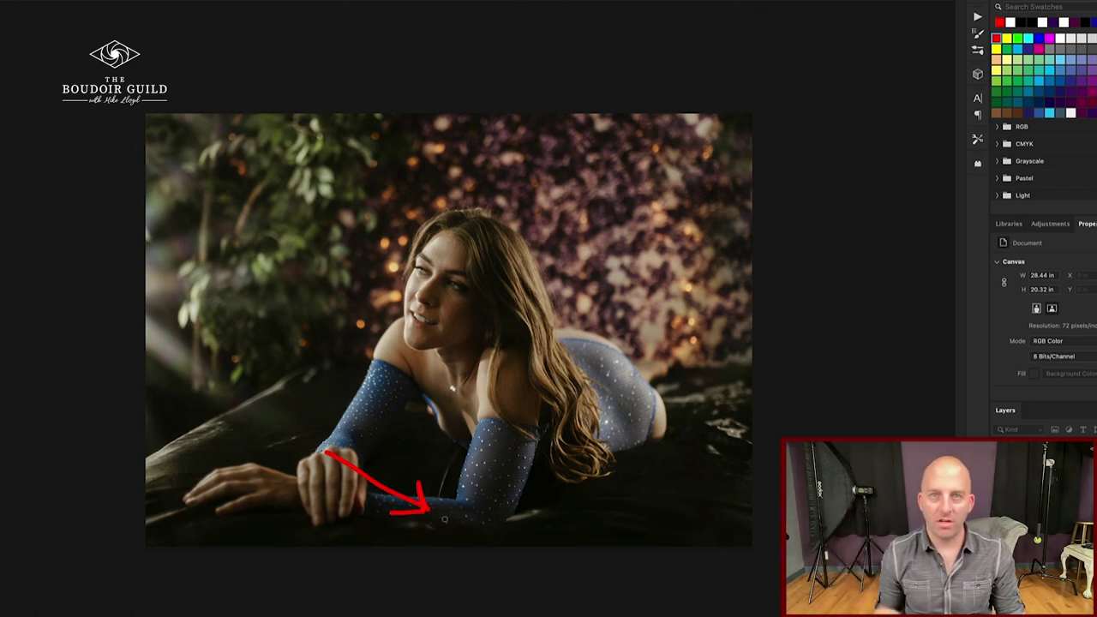
key(super+z)
key(super+z)
Step: Draw red strokes over the hair and from the hips back to the shoulder, and undo them
drag(517, 319, 576, 417)
mouse_move(608, 343)
mouse_down()
mouse_move(573, 329)
mouse_move(516, 346)
mouse_move(479, 336)
mouse_up()
key(super+z)
key(Escape)
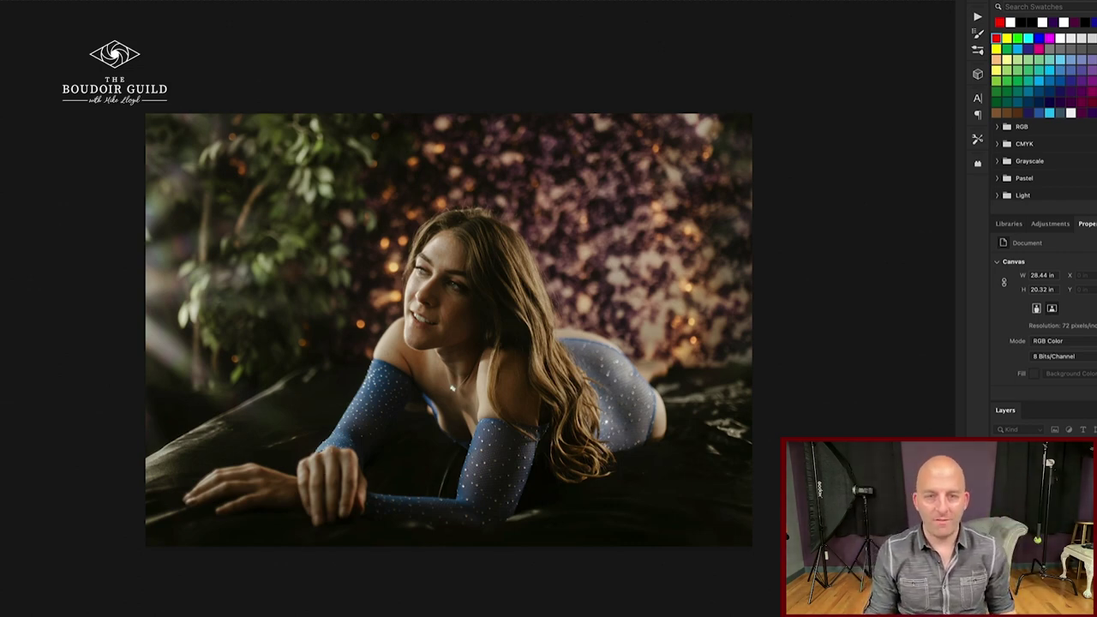
Step: Mark the resting hand and draw a red stroke from the shoulder across the hair, and undo both marks
mouse_move(350, 435)
mouse_down()
mouse_move(314, 457)
mouse_move(325, 448)
mouse_up()
drag(486, 370, 574, 390)
key(super+z)
key(super+z)
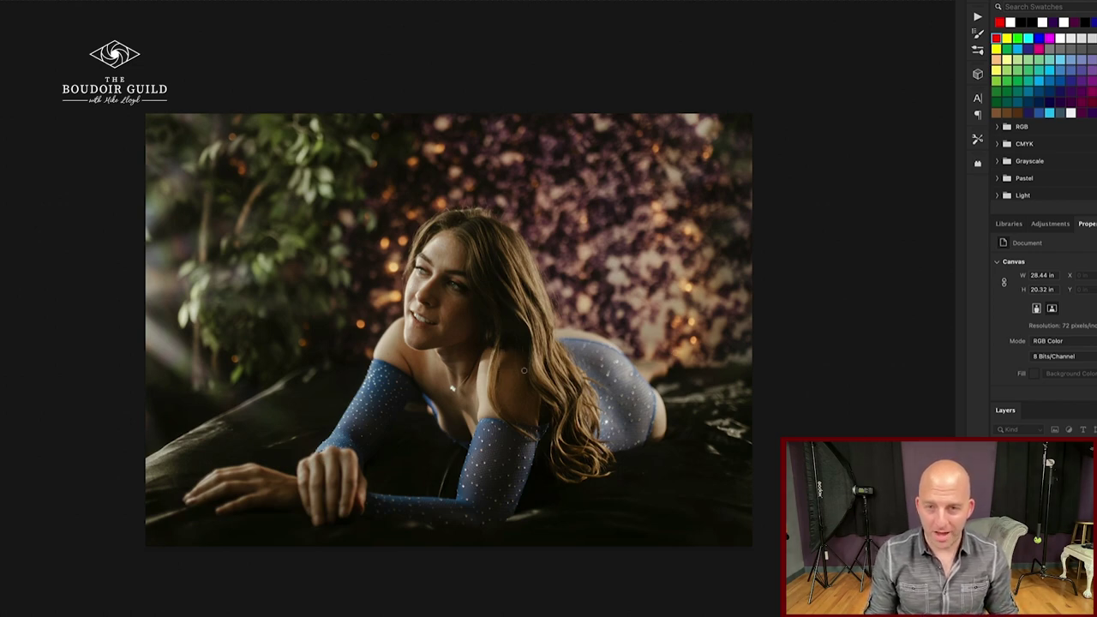
Step: Draw red lines from the shoulder past the hair and around the hips, undoing each one
drag(520, 370, 571, 377)
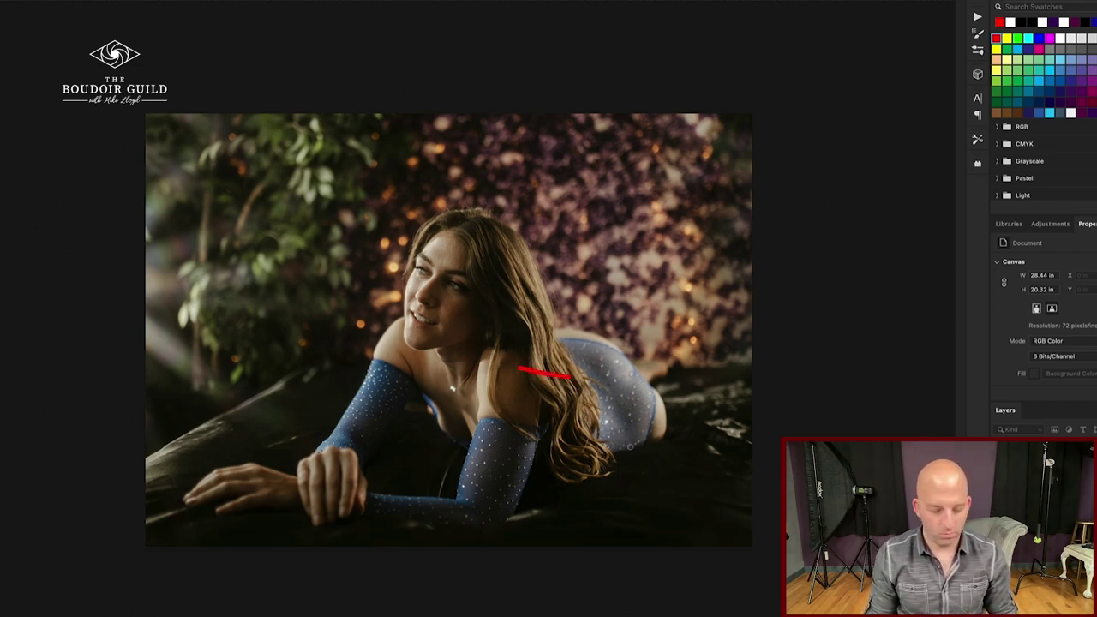
key(ctrl+z)
drag(457, 352, 686, 409)
key(super+z)
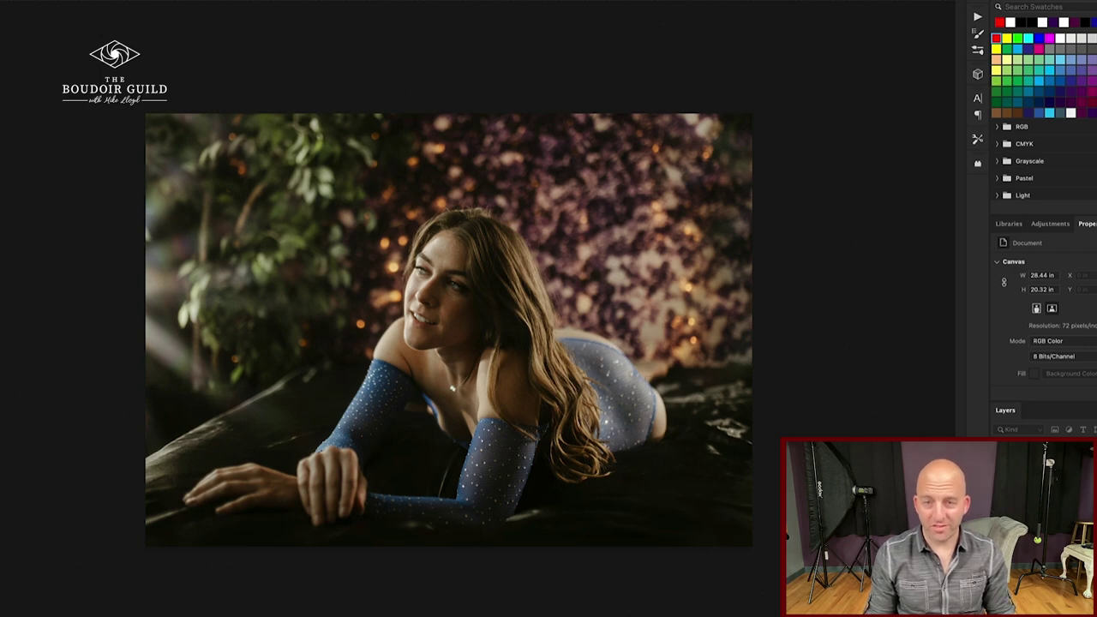
mouse_move(552, 356)
mouse_down()
mouse_move(647, 364)
mouse_move(632, 342)
mouse_move(657, 361)
mouse_move(643, 374)
mouse_move(698, 333)
mouse_up()
drag(668, 387, 744, 350)
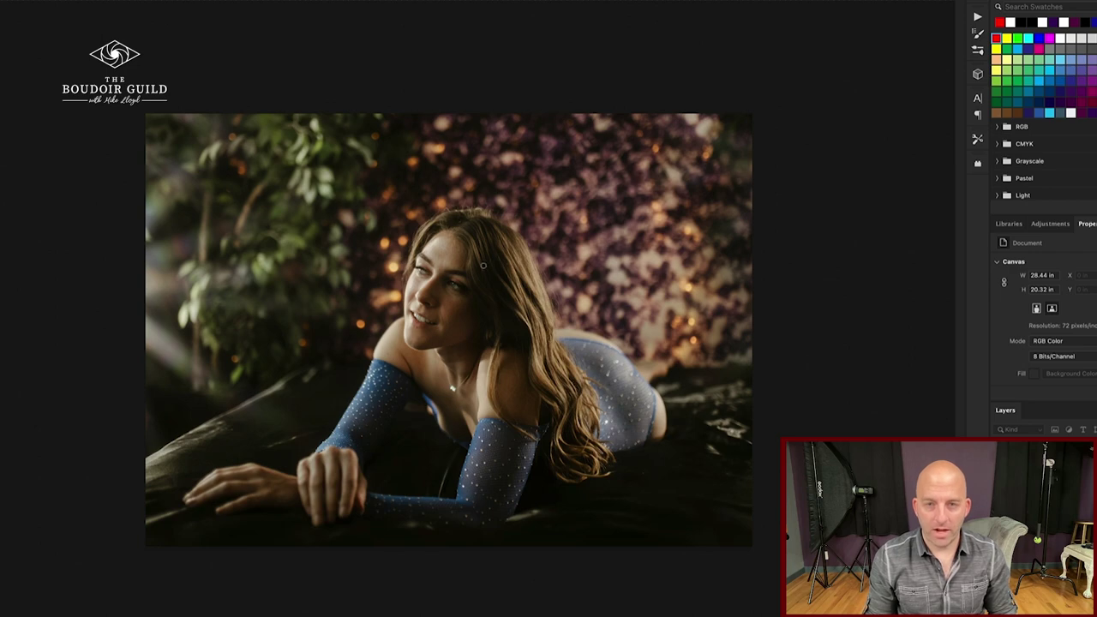
Step: Trace the hair in red and mark the top of the near shoulder and the area where the hair meets the back
drag(504, 253, 586, 456)
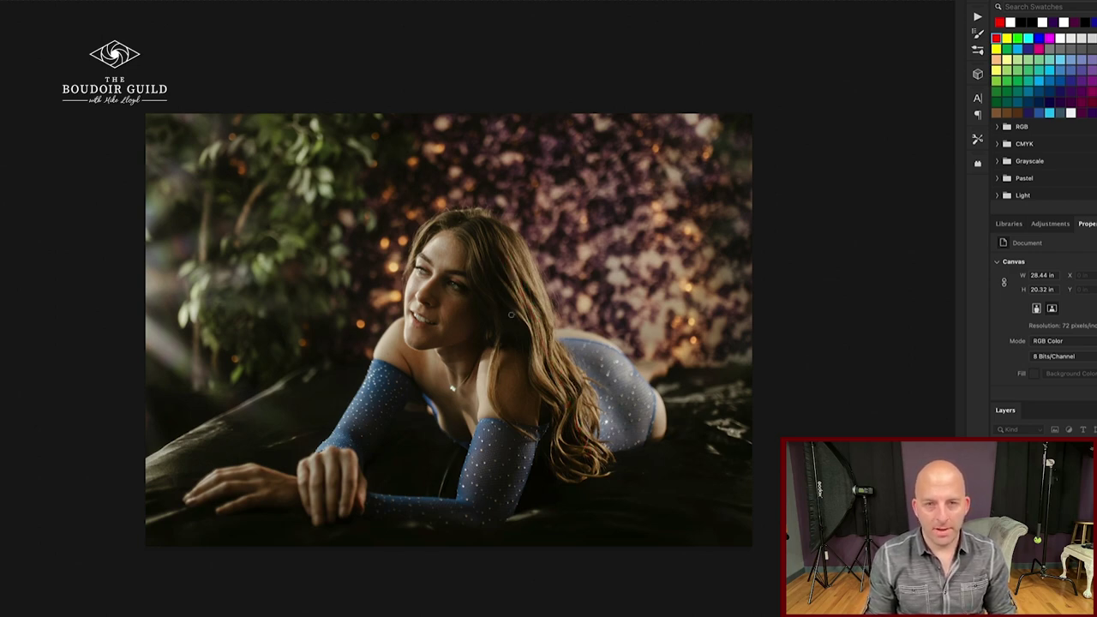
mouse_move(511, 348)
mouse_down()
mouse_move(471, 348)
mouse_move(504, 355)
mouse_up()
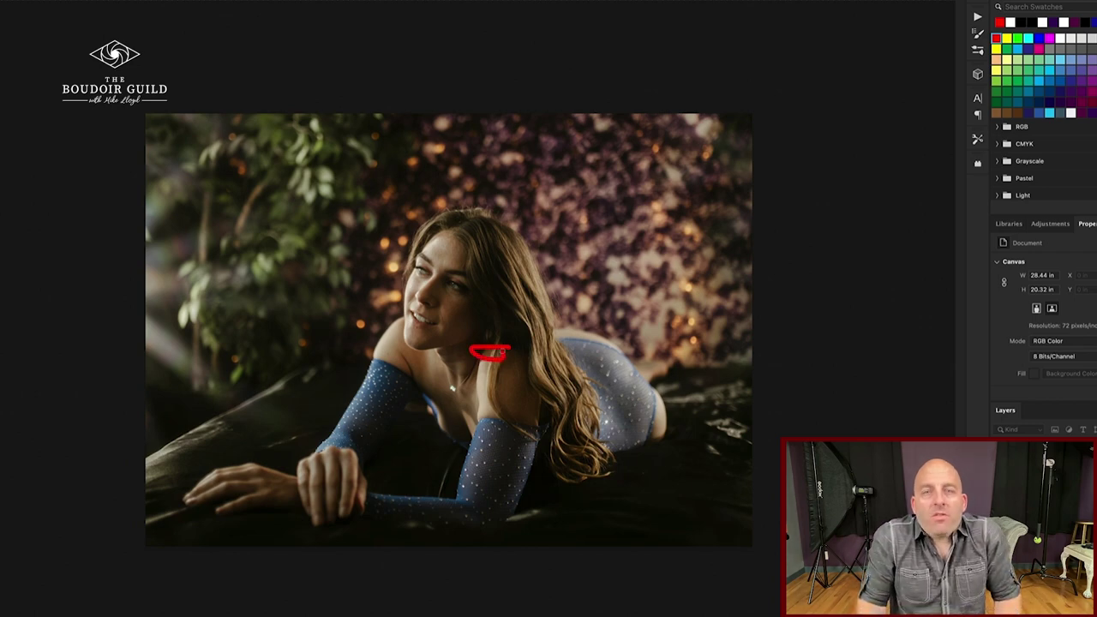
drag(553, 354, 550, 336)
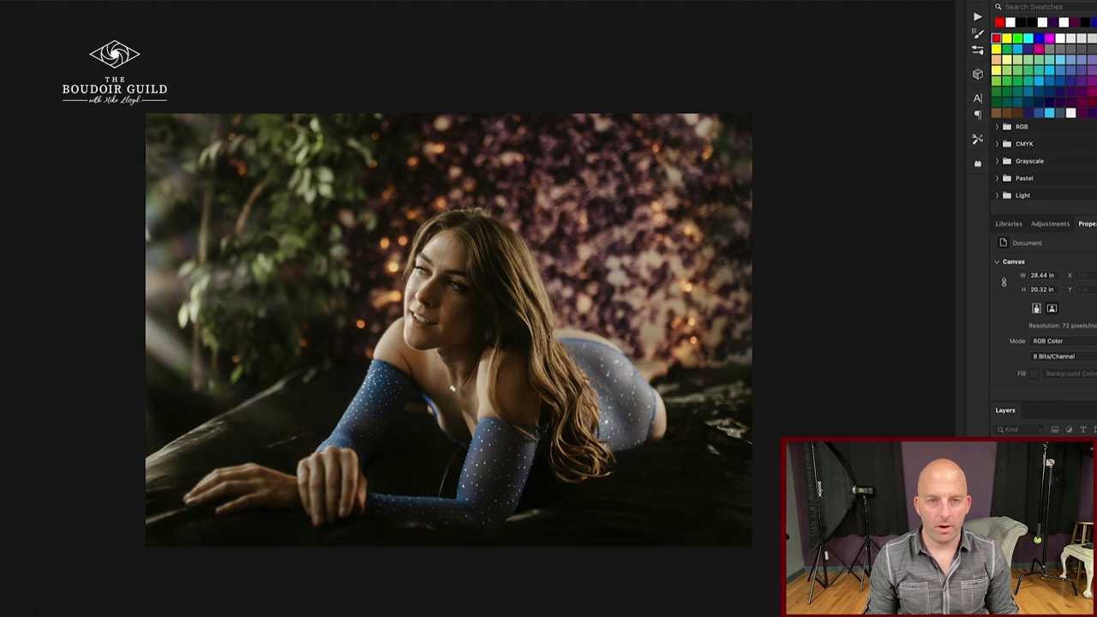
Step: Draw a red arrow from the shoulder toward the hips and outline a tight crop frame around the upper body
mouse_move(512, 378)
mouse_down()
mouse_move(626, 357)
mouse_move(587, 346)
mouse_move(658, 359)
mouse_move(592, 396)
mouse_up()
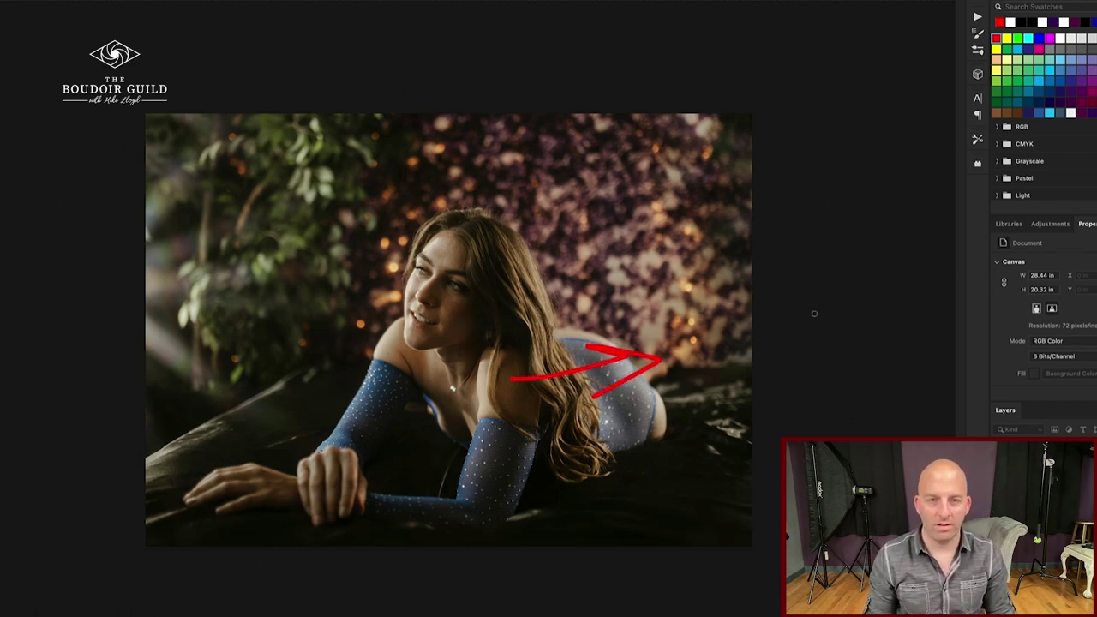
mouse_move(272, 225)
mouse_down()
mouse_move(543, 228)
mouse_move(588, 249)
mouse_move(593, 545)
mouse_up()
drag(314, 545, 296, 226)
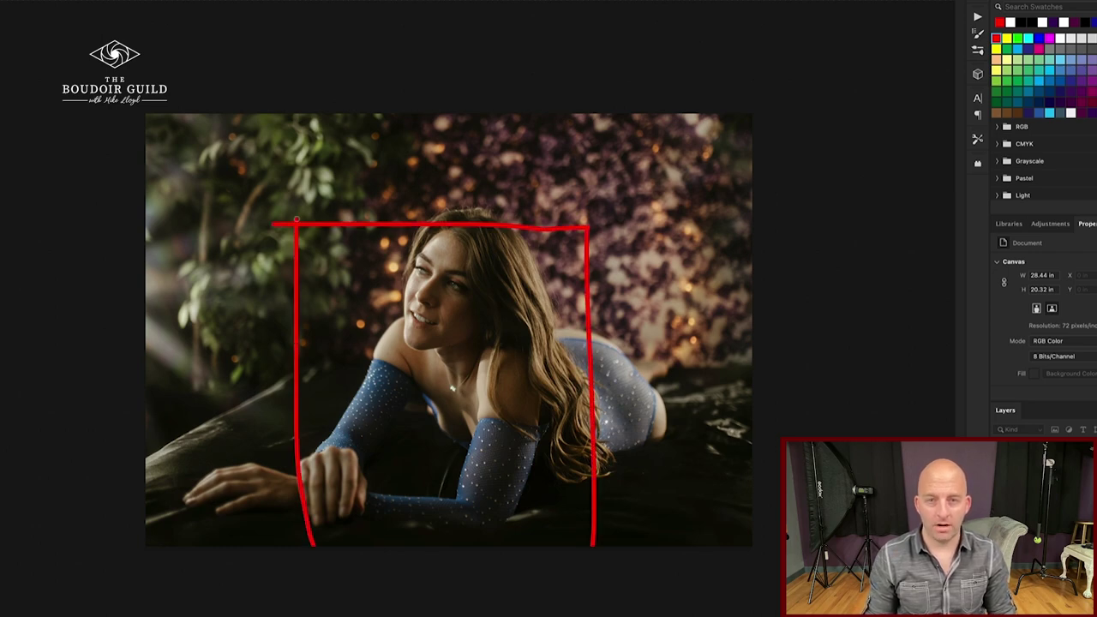
Step: Crop the photo to a vertical frame around the head, arms and resting hand, and undo the crop
key(c)
drag(461, 128, 461, 160)
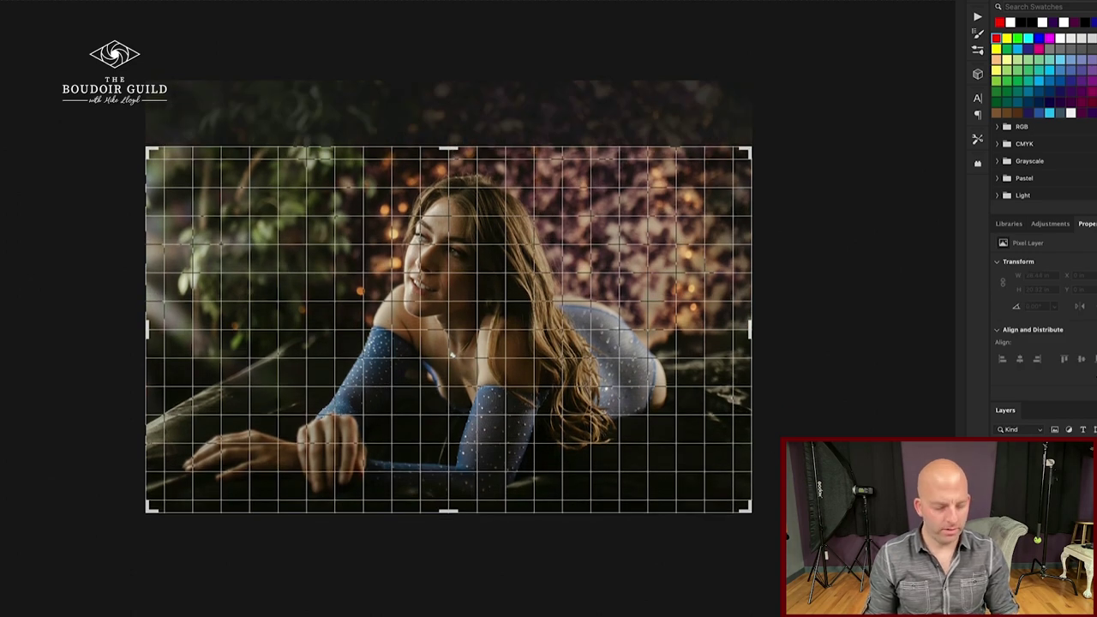
key(ctrl+z)
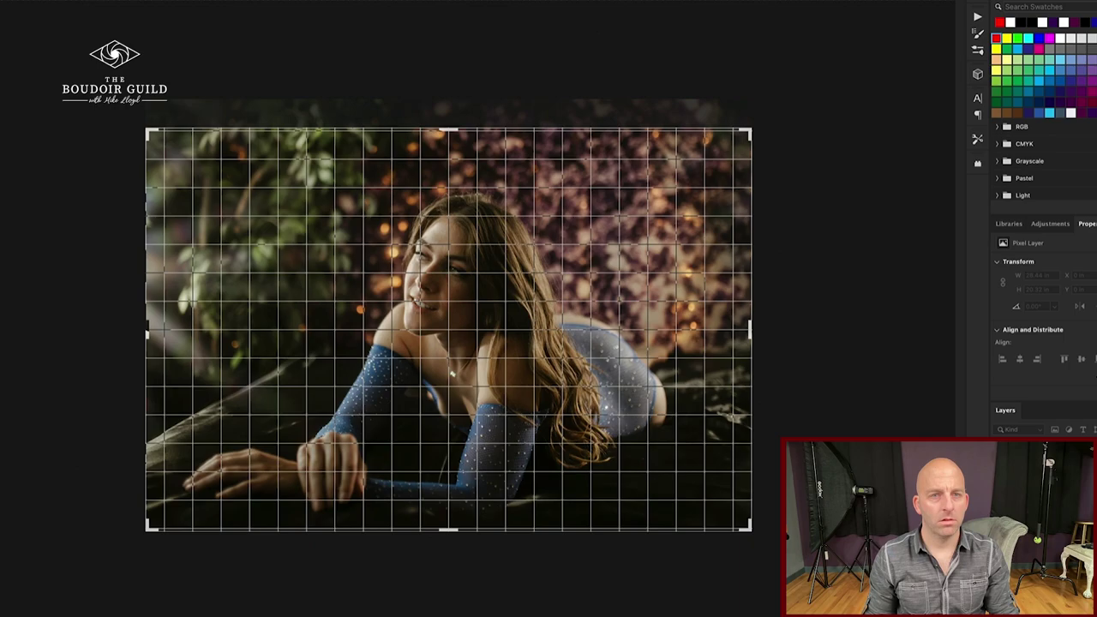
drag(147, 130, 252, 150)
drag(532, 265, 631, 313)
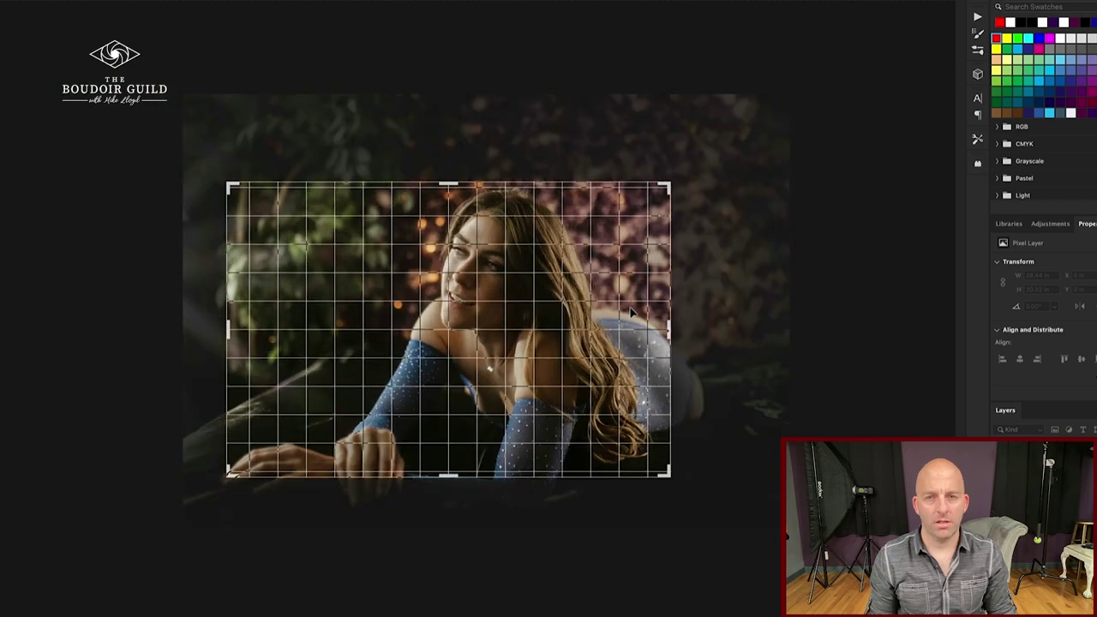
drag(670, 182, 539, 124)
drag(475, 337, 373, 289)
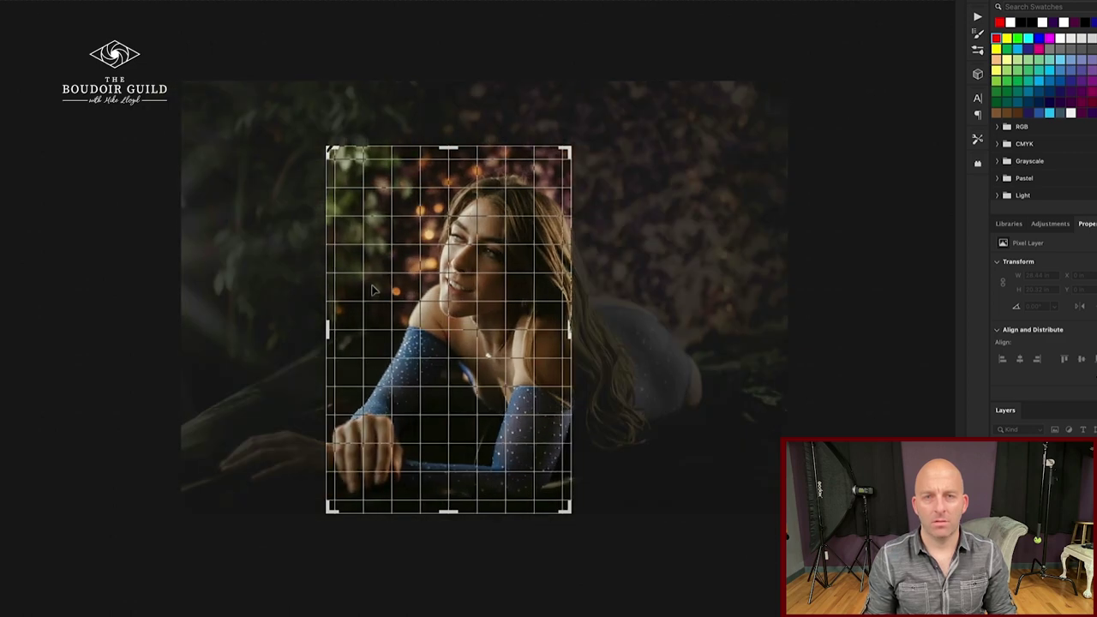
drag(566, 148, 579, 114)
drag(533, 229, 511, 229)
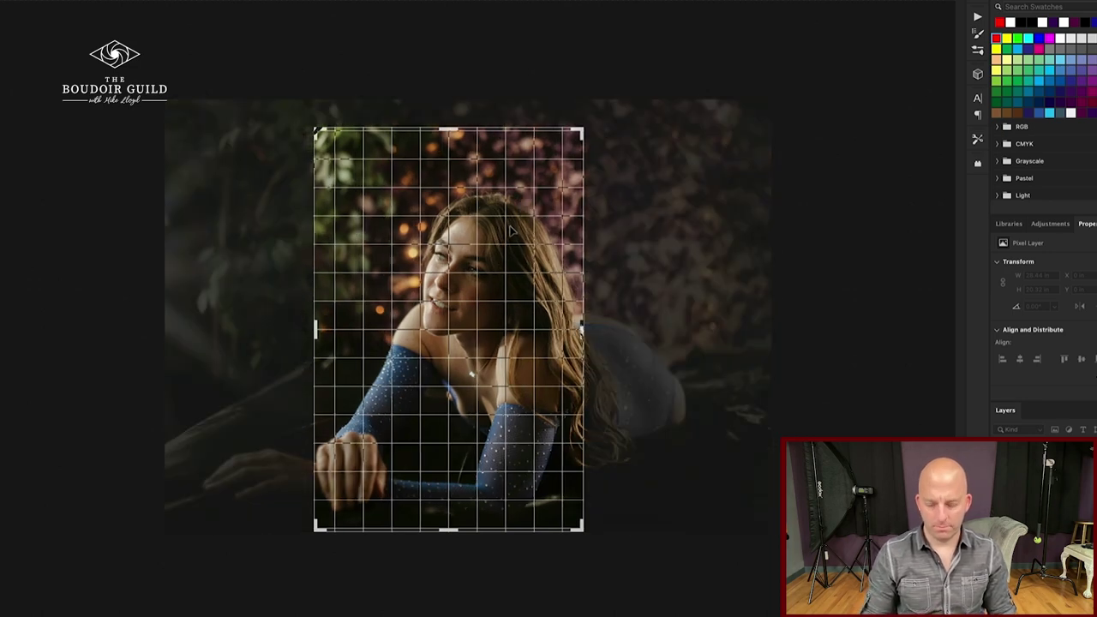
key(Return)
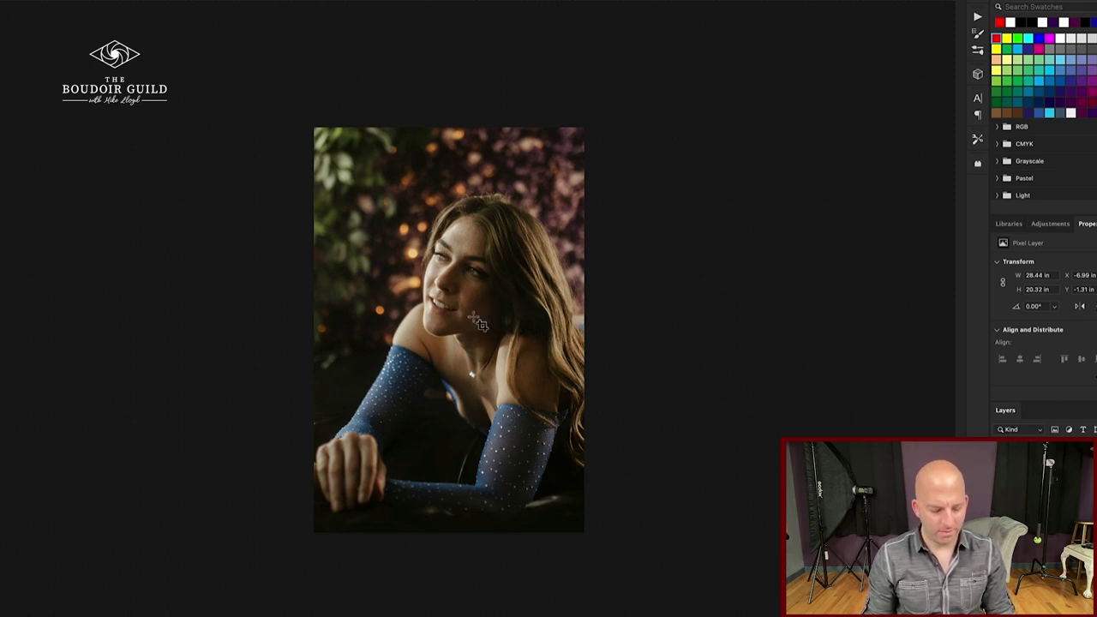
key(ctrl+z)
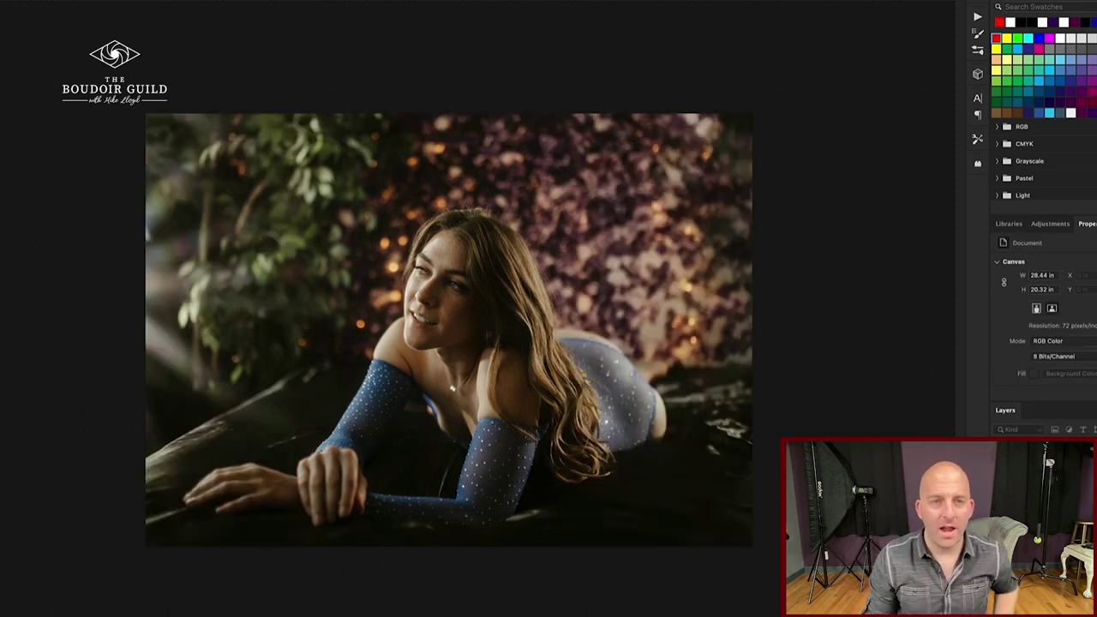
Step: Draw red strokes over the foliage and the light streaks beside the subject, and clear them
drag(155, 229, 202, 163)
drag(167, 258, 246, 250)
drag(174, 288, 279, 291)
drag(151, 335, 219, 369)
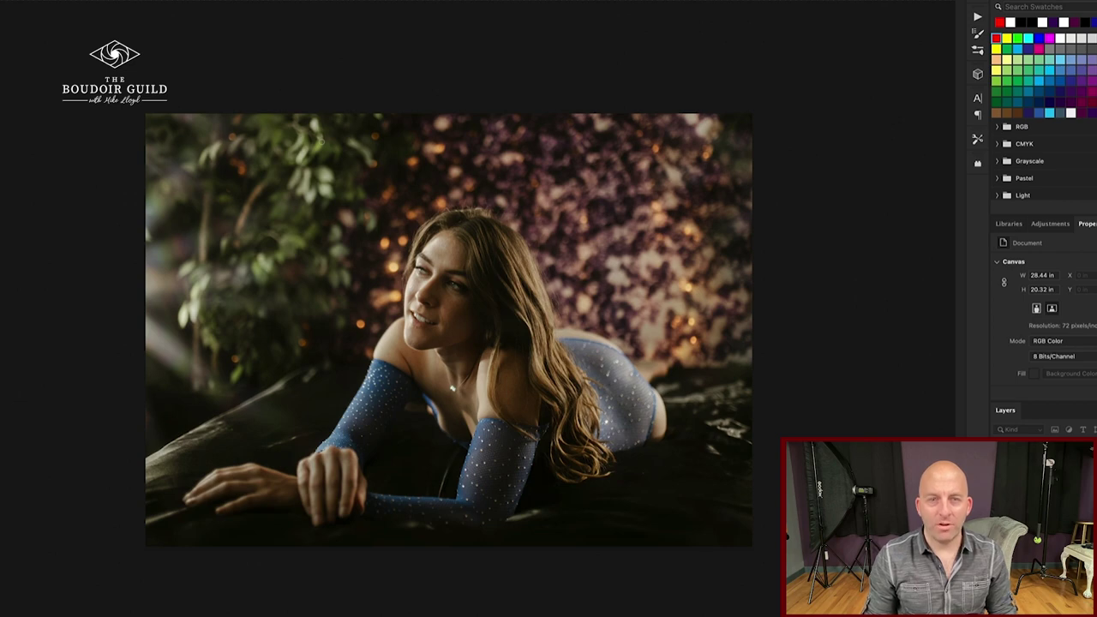
Step: Circle the foliage and the flower wall in red, trace along the head and arms, and clear the marks
mouse_move(315, 141)
mouse_down()
mouse_move(331, 304)
mouse_move(257, 155)
mouse_up()
mouse_move(735, 142)
mouse_down()
mouse_move(711, 136)
mouse_move(613, 300)
mouse_move(752, 341)
mouse_up()
drag(753, 184, 630, 147)
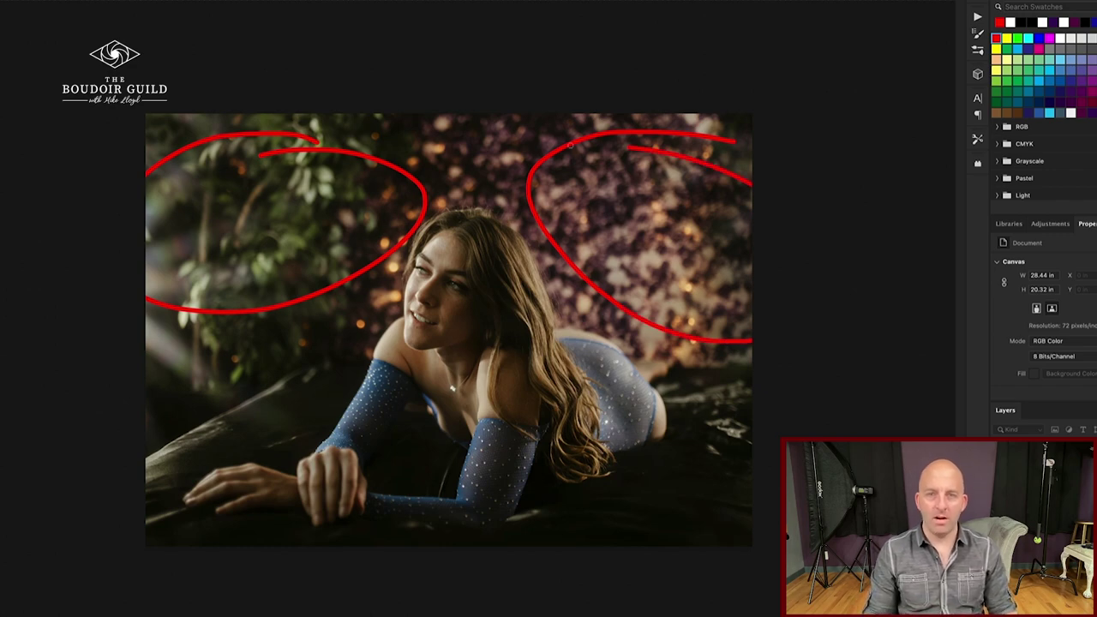
drag(452, 230, 353, 405)
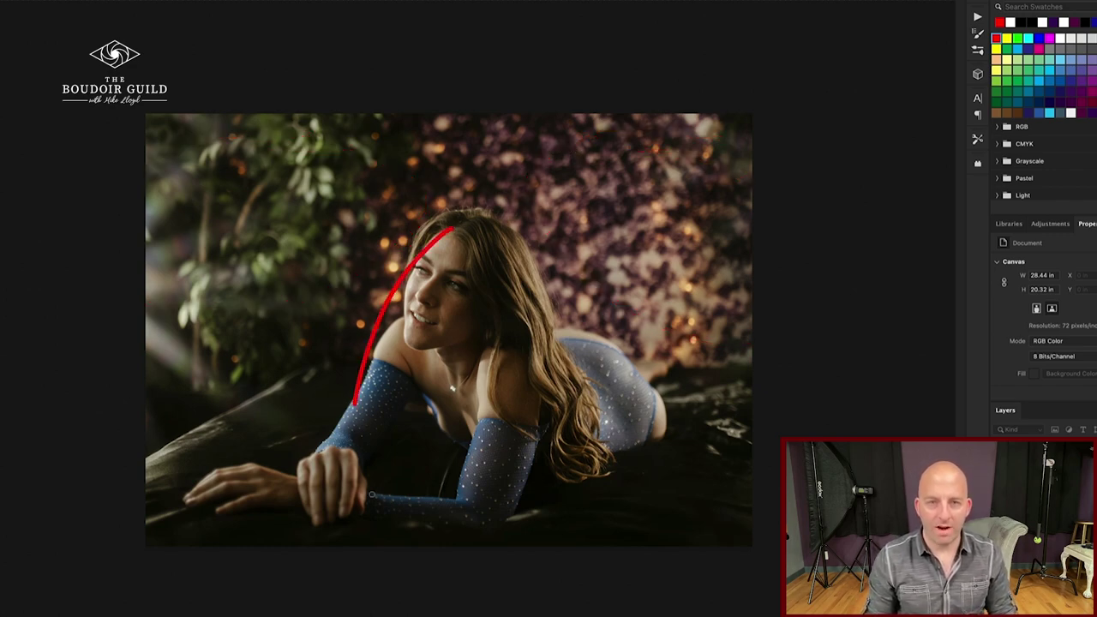
drag(371, 495, 369, 279)
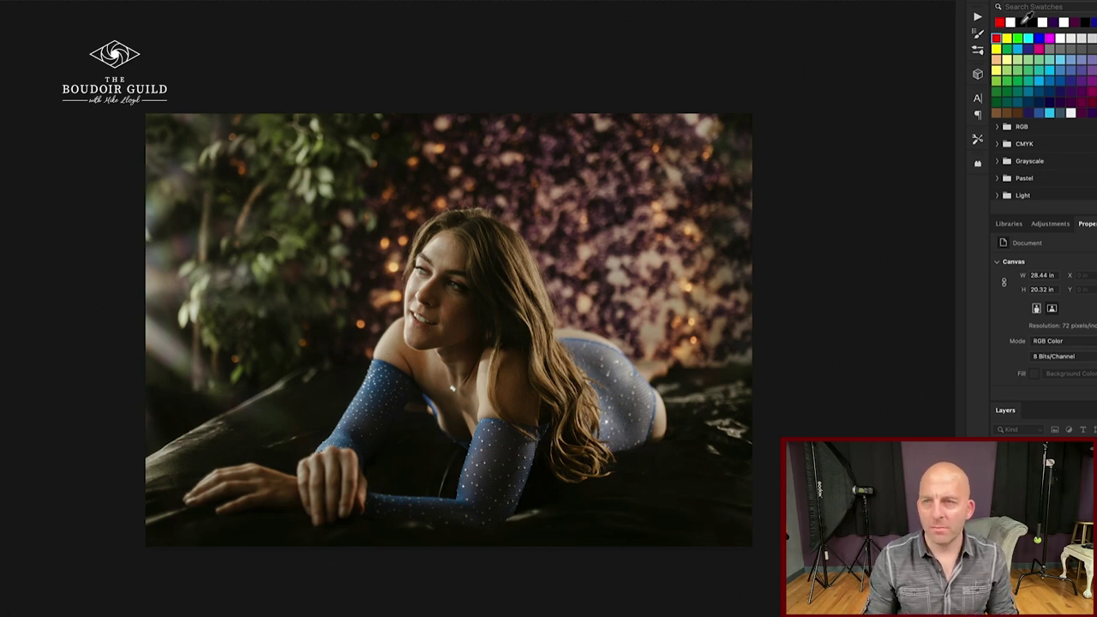
Step: Set up a very large black brush and add a new empty layer above the photo
key(bracketright)
key(bracketright)
key(bracketright)
key(bracketright)
key(bracketright)
key(bracketright)
key(bracketright)
key(bracketright)
key(bracketright)
key(bracketright)
key(bracketright)
key(bracketright)
key(bracketright)
key(bracketright)
key(bracketright)
key(bracketright)
key(bracketright)
key(bracketright)
key(bracketright)
key(bracketright)
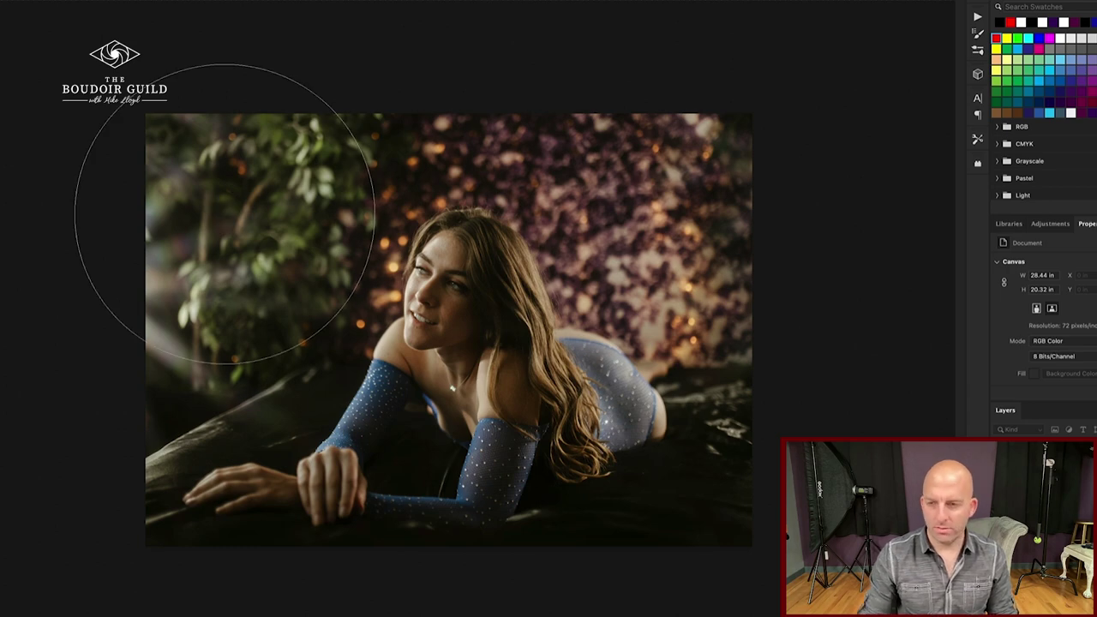
key(ctrl+shift+alt+n)
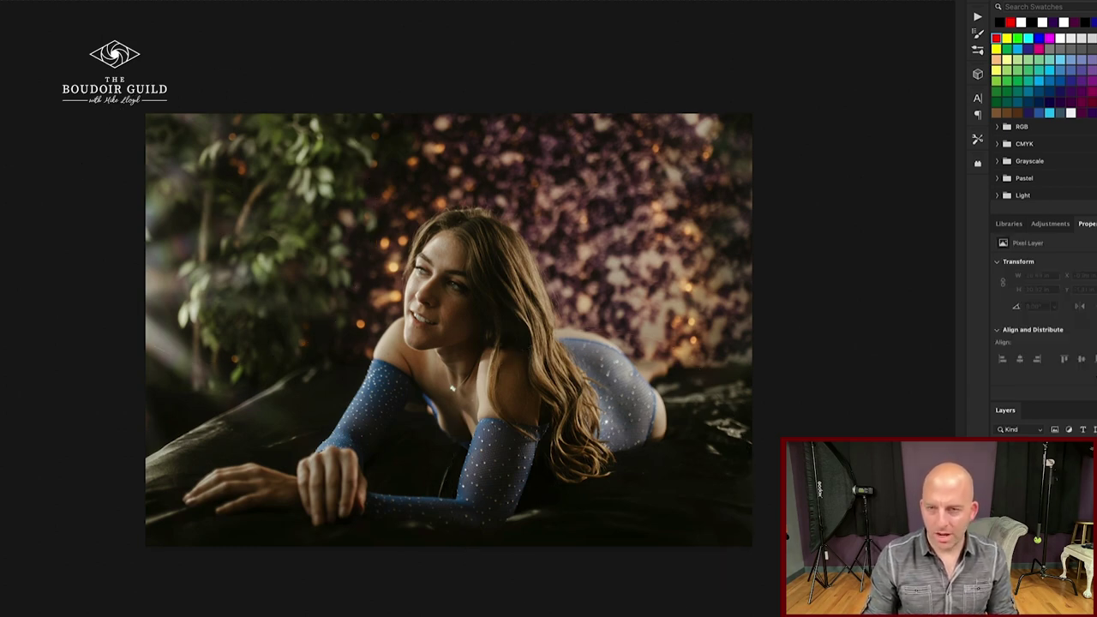
Step: Paint soft black over the foliage and flower wall behind the subject with a slightly smaller brush, undoing the solid test dab
click(703, 239)
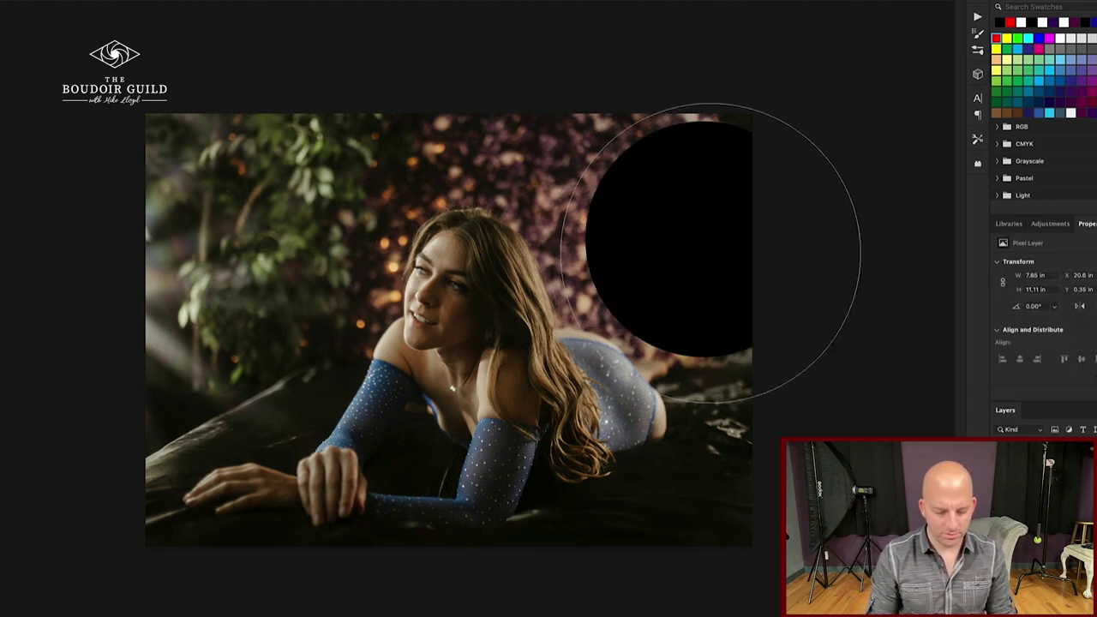
key(ctrl+z)
key(bracketleft)
key(bracketleft)
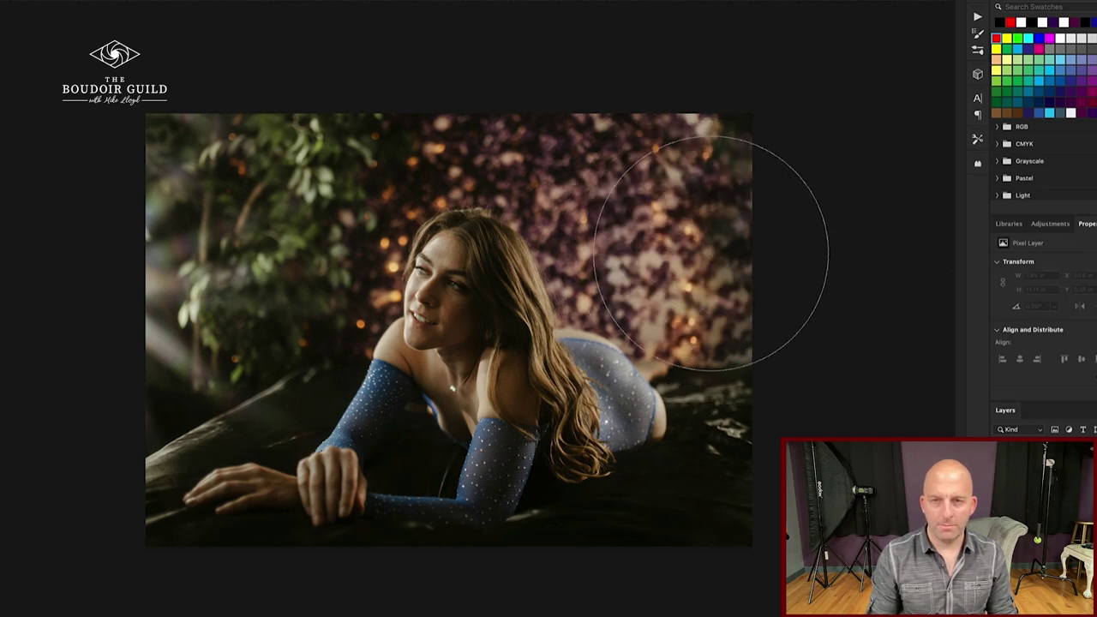
mouse_move(711, 253)
mouse_down()
mouse_move(722, 245)
mouse_move(624, 134)
mouse_move(727, 257)
mouse_move(702, 270)
mouse_move(625, 171)
mouse_move(343, 110)
mouse_move(294, 215)
mouse_move(235, 257)
mouse_move(174, 250)
mouse_move(34, 125)
mouse_move(286, 151)
mouse_move(318, 261)
mouse_move(345, 164)
mouse_move(502, 129)
mouse_move(595, 163)
mouse_move(729, 286)
mouse_move(724, 394)
mouse_up()
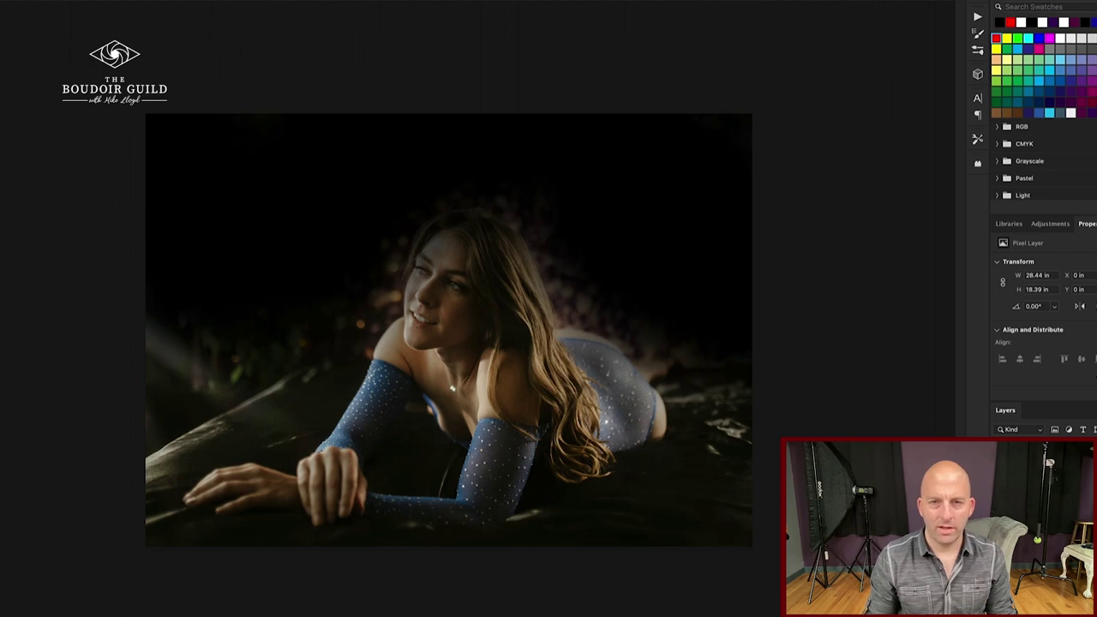
Step: Reduce the black overlay to a subtle darkening of the foliage and flower wall
key(super+z)
key(super+z)
key(ctrl+z)
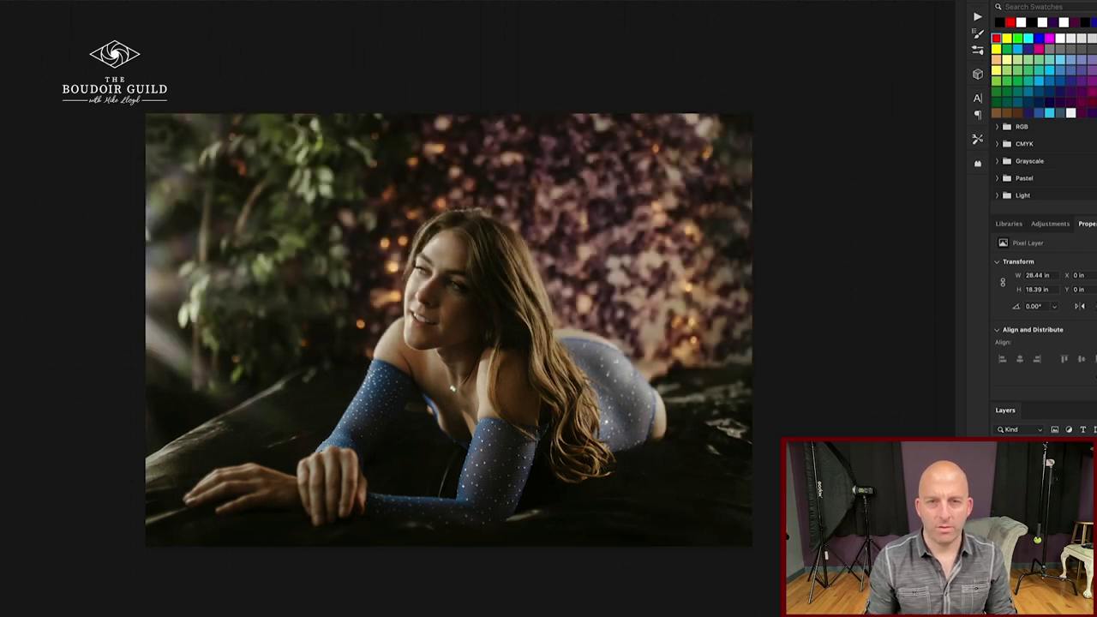
key(super+shift+z)
key(super+shift+z)
key(super+z)
key(super+z)
key(super+z)
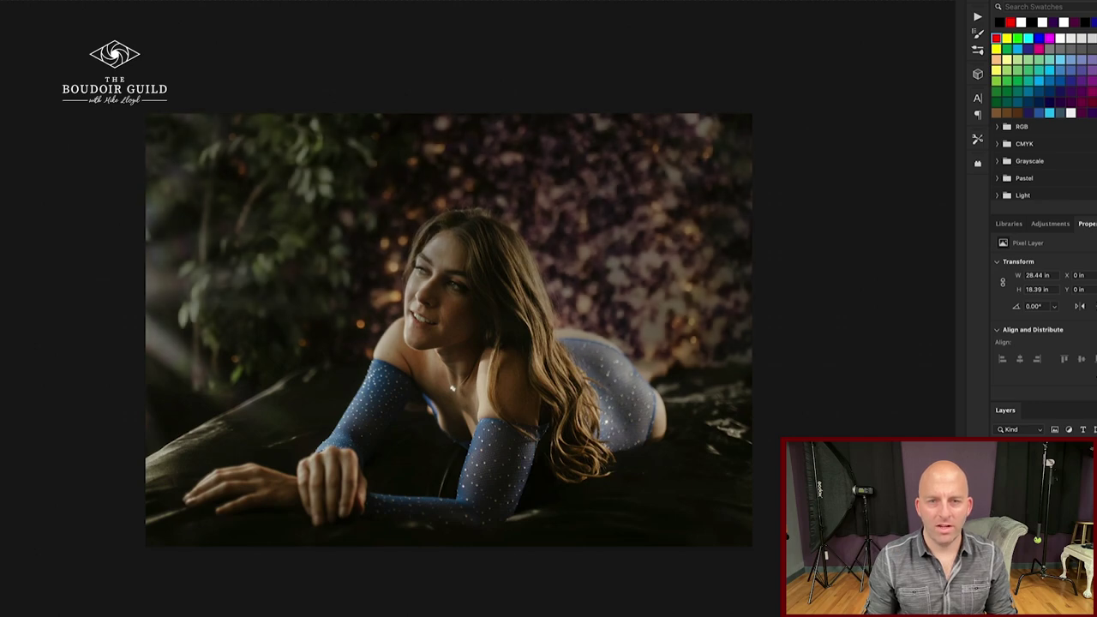
key([)
key([)
key([)
key([)
key([)
key([)
key([)
key([)
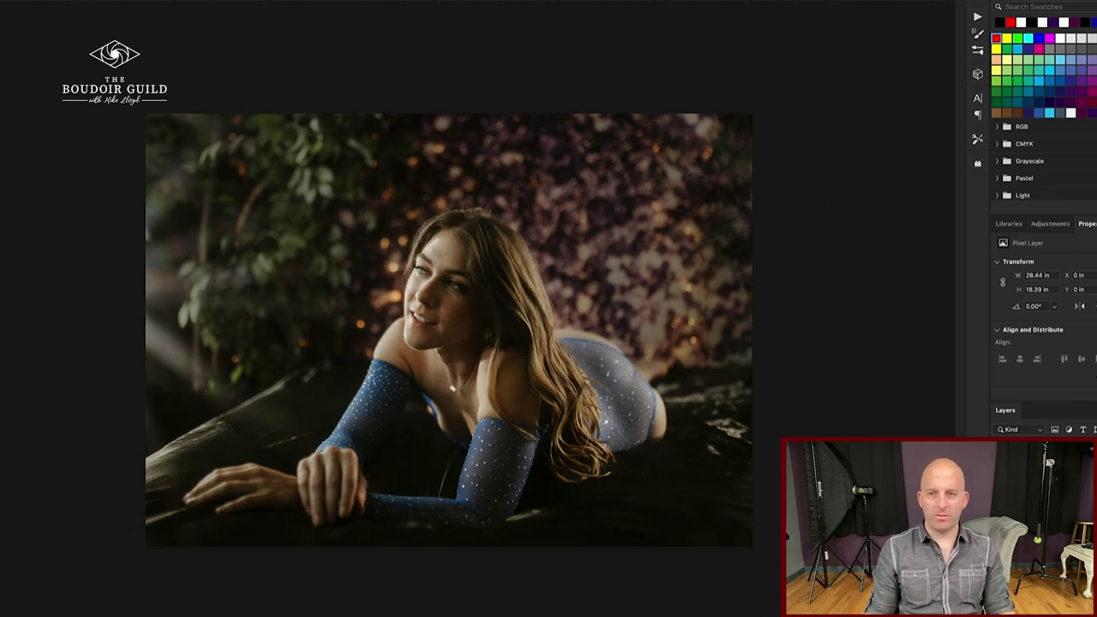
Step: Compare the photo with and without the darkening layer
key(super+comma)
key(super+comma)
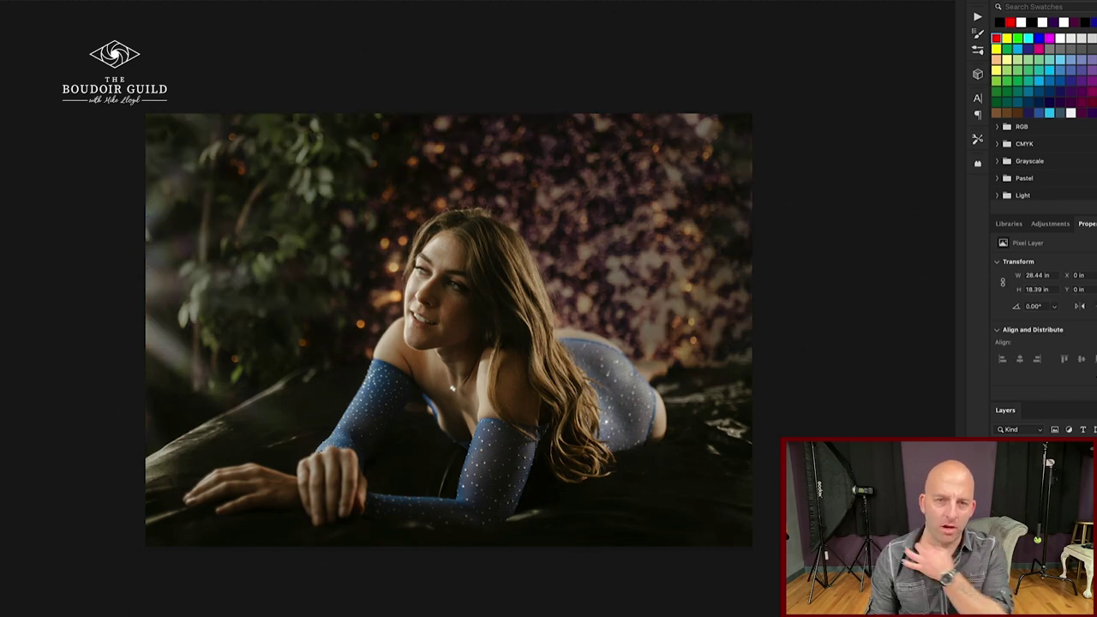
key(super+comma)
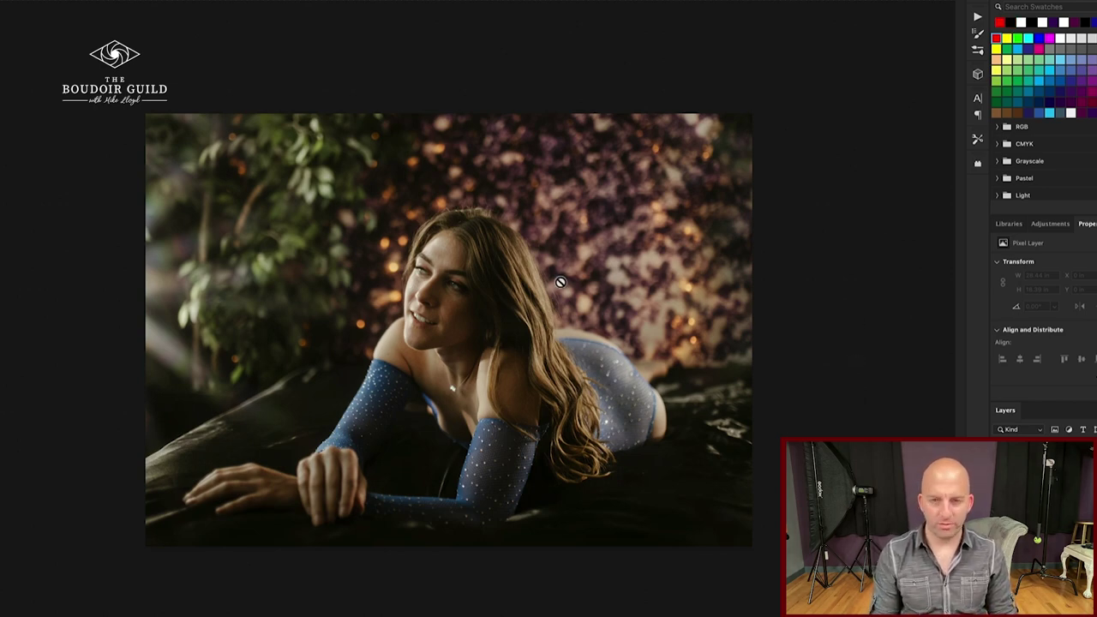
key(super+comma)
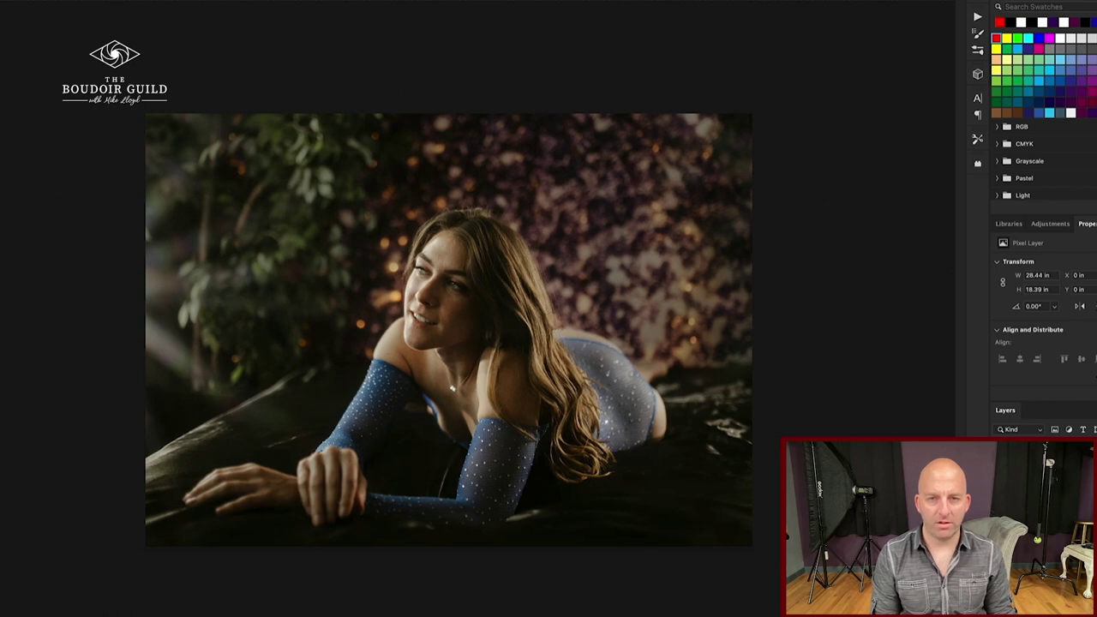
Step: Draw a red line over the darkened flower wall, and close the photo to reach the next one
drag(579, 220, 665, 320)
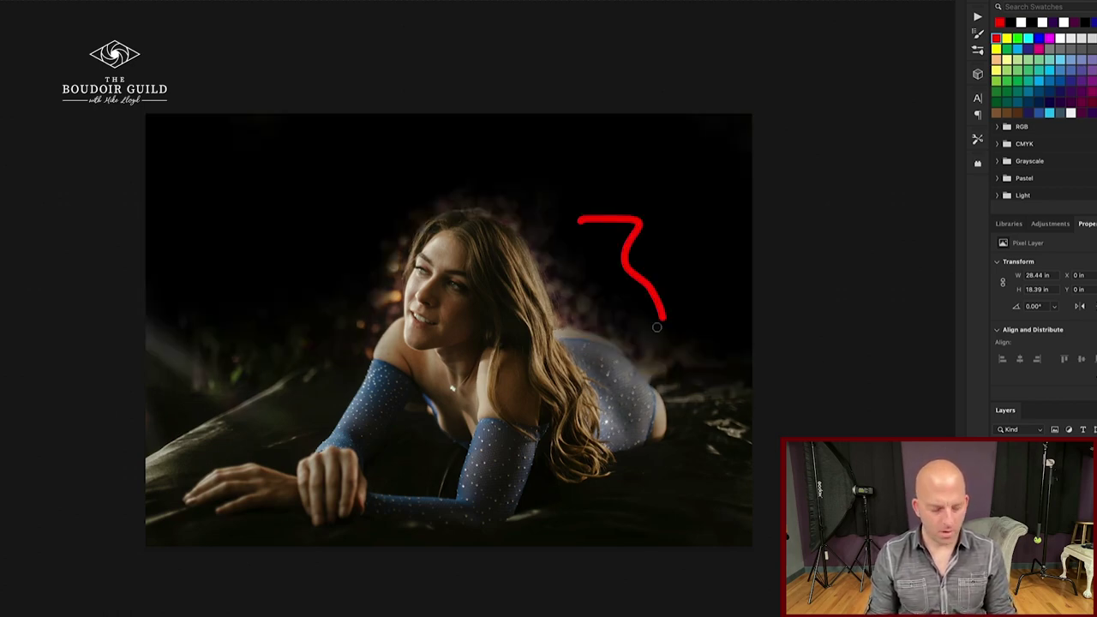
key(super+w)
click(575, 213)
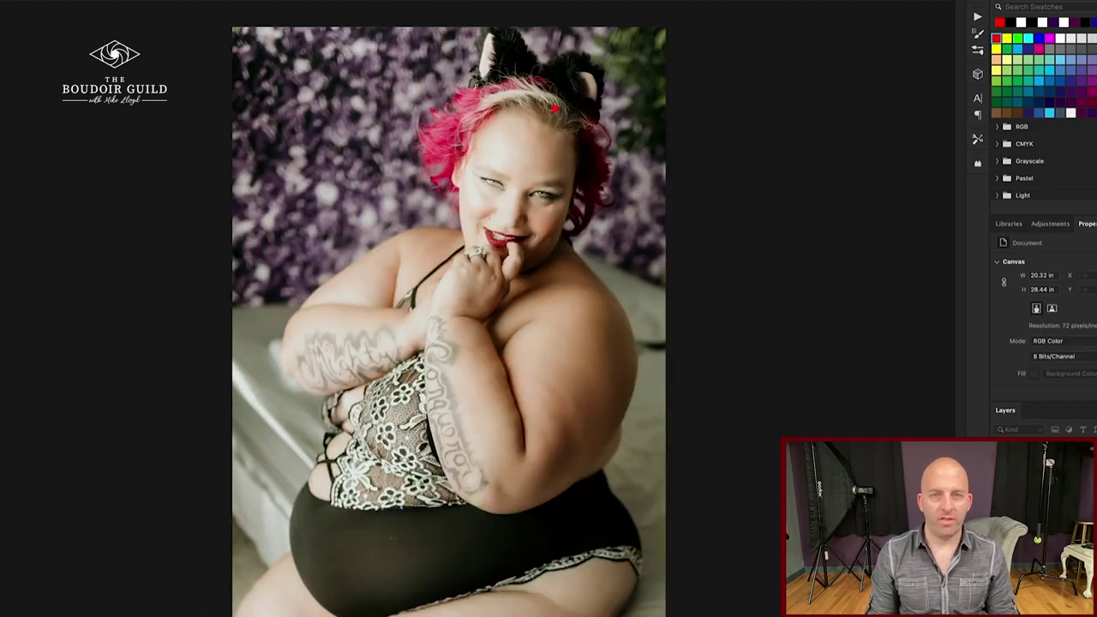
Step: Draw a red loop from the hair around the forearm and back up across the face, and undo it
drag(557, 105, 323, 272)
mouse_move(340, 219)
mouse_down()
mouse_move(515, 218)
mouse_move(383, 6)
mouse_up()
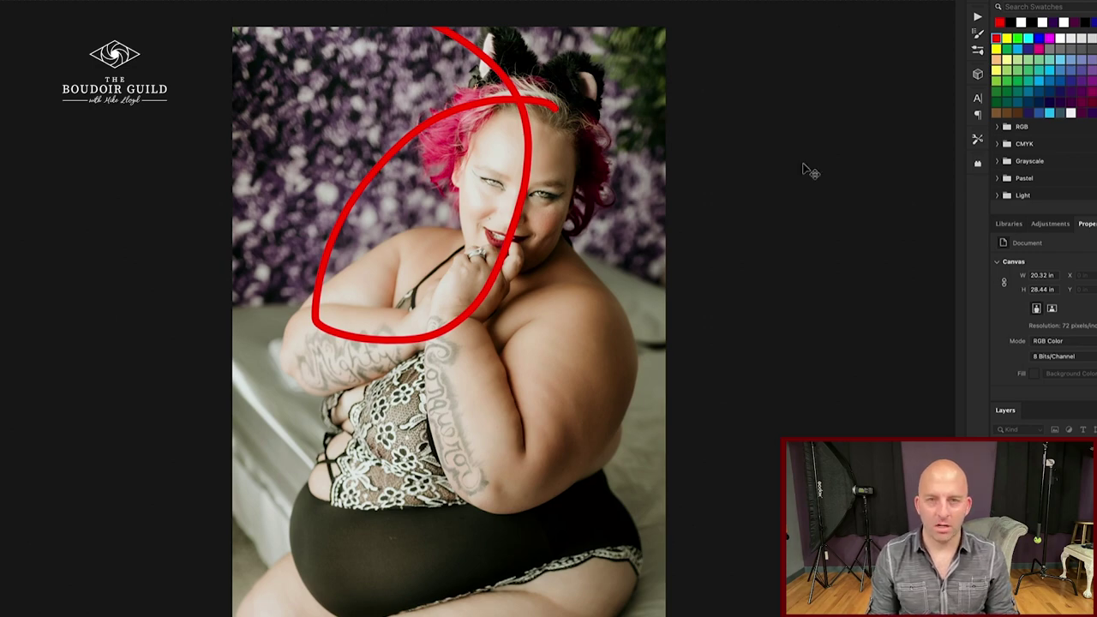
key(super+z)
Step: Sample the skin colours on the forehead, cheek and nose with the foreground Color Picker, and cancel the colour change
key(super+plus)
key(super+plus)
key(super+plus)
scroll(803, 164, up, 6)
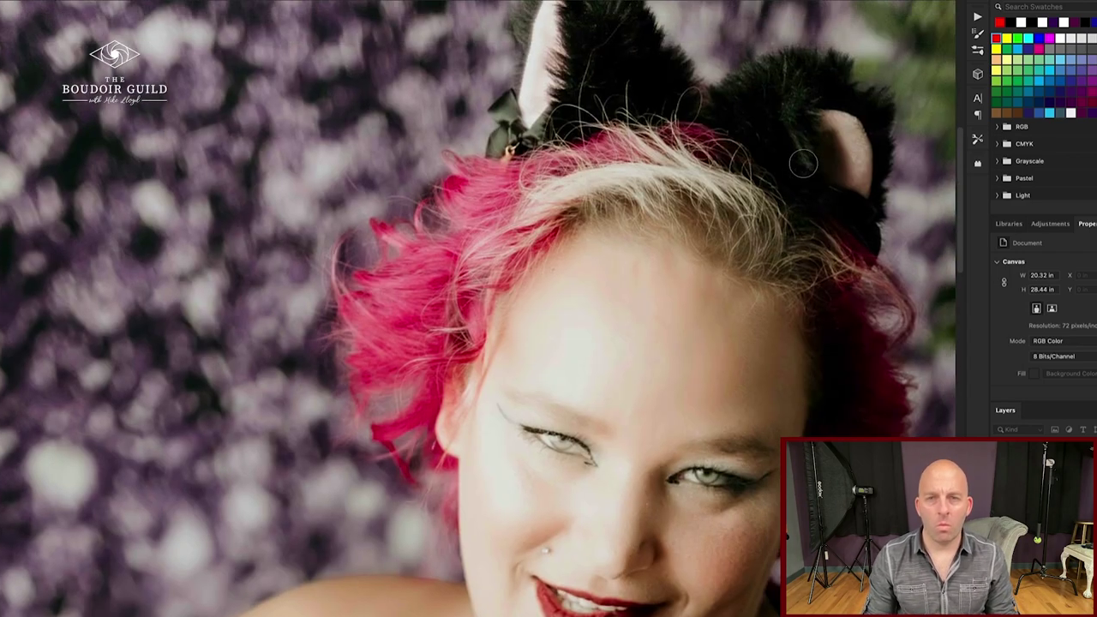
scroll(803, 163, down, 5)
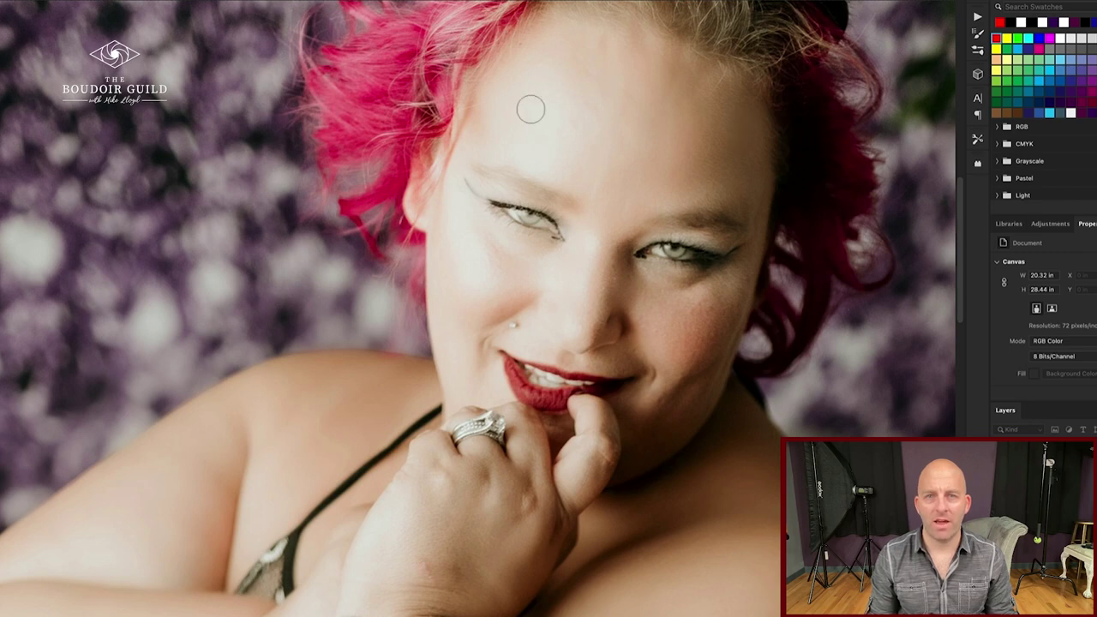
scroll(530, 109, up, 2)
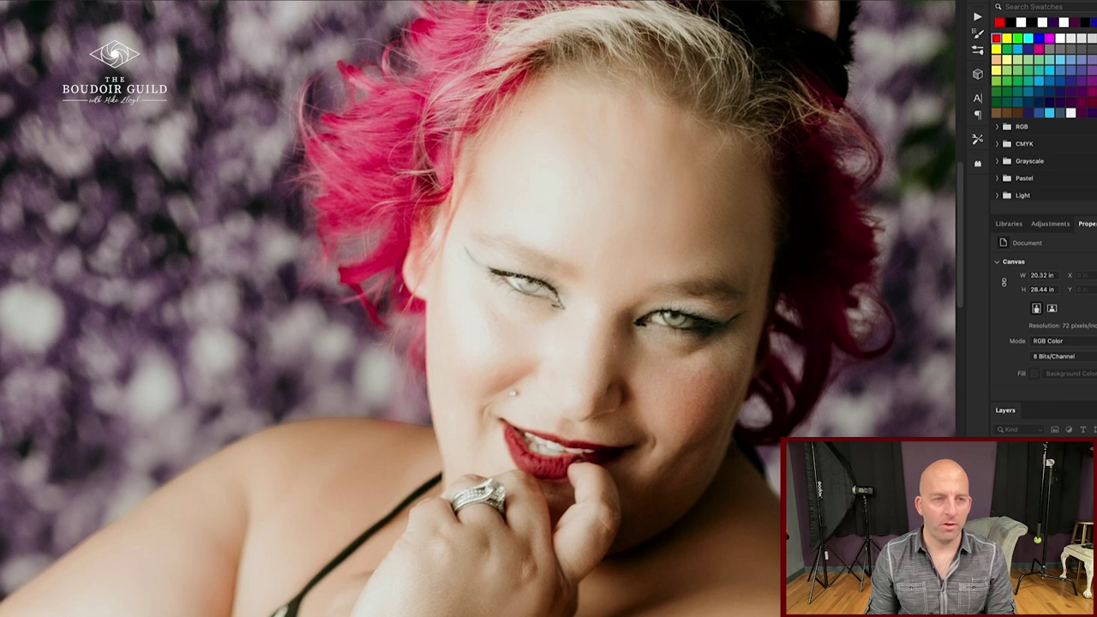
click(999, 21)
drag(796, 33, 883, 37)
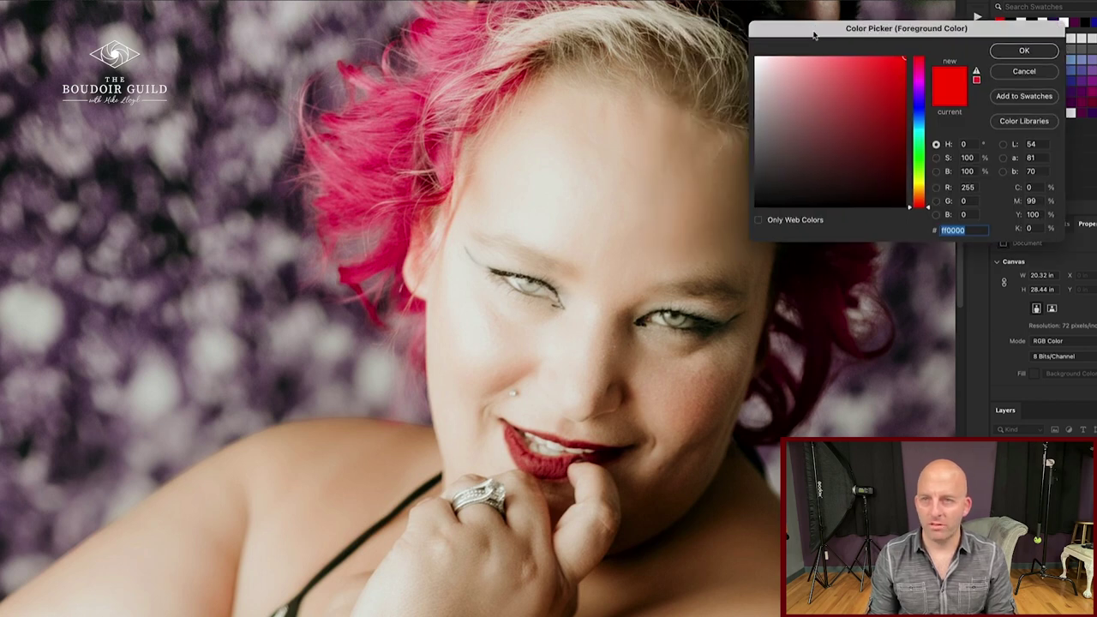
click(538, 169)
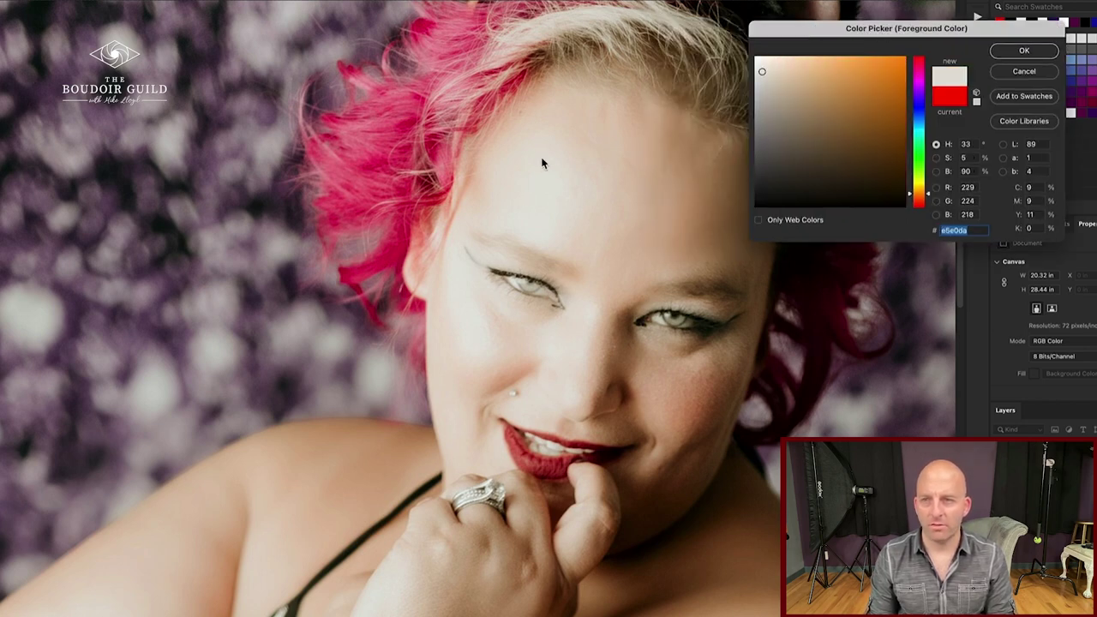
click(556, 206)
click(576, 221)
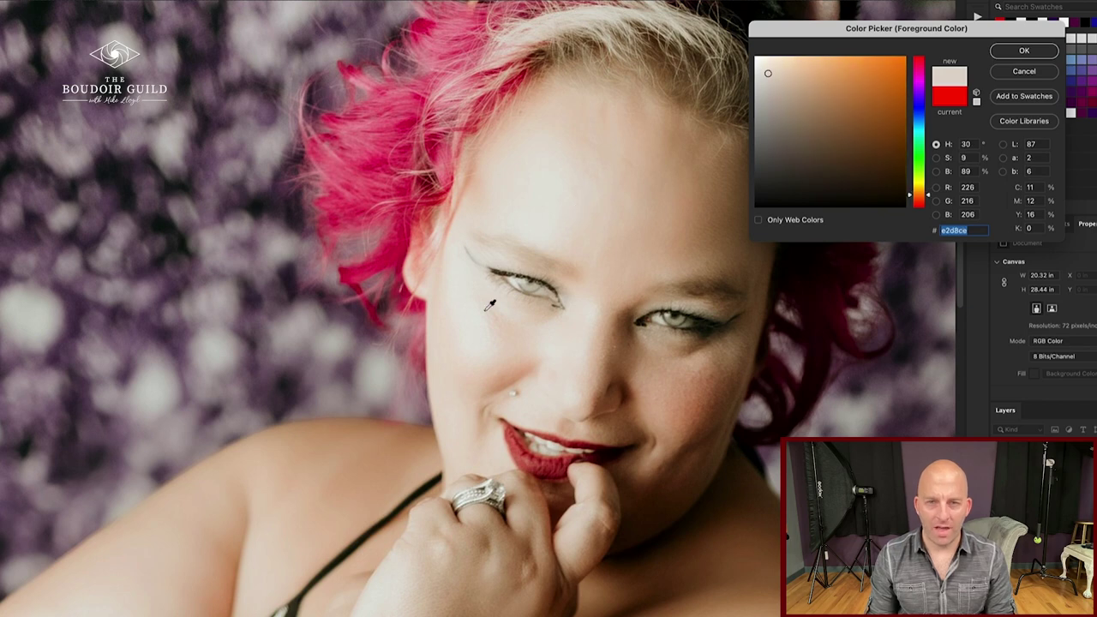
click(493, 341)
click(586, 314)
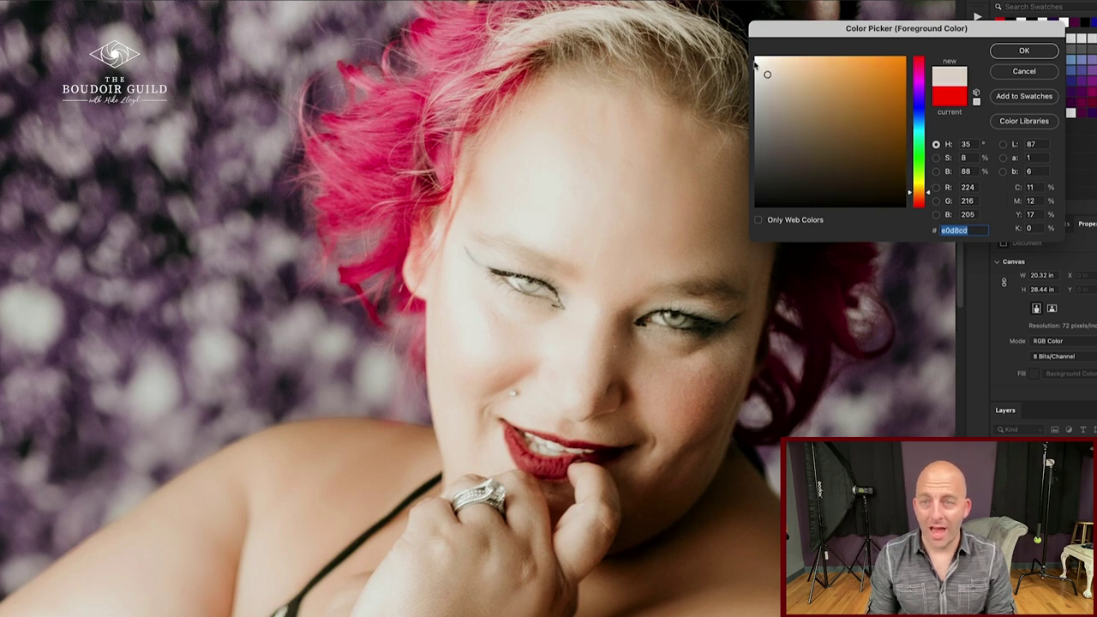
click(552, 201)
click(552, 202)
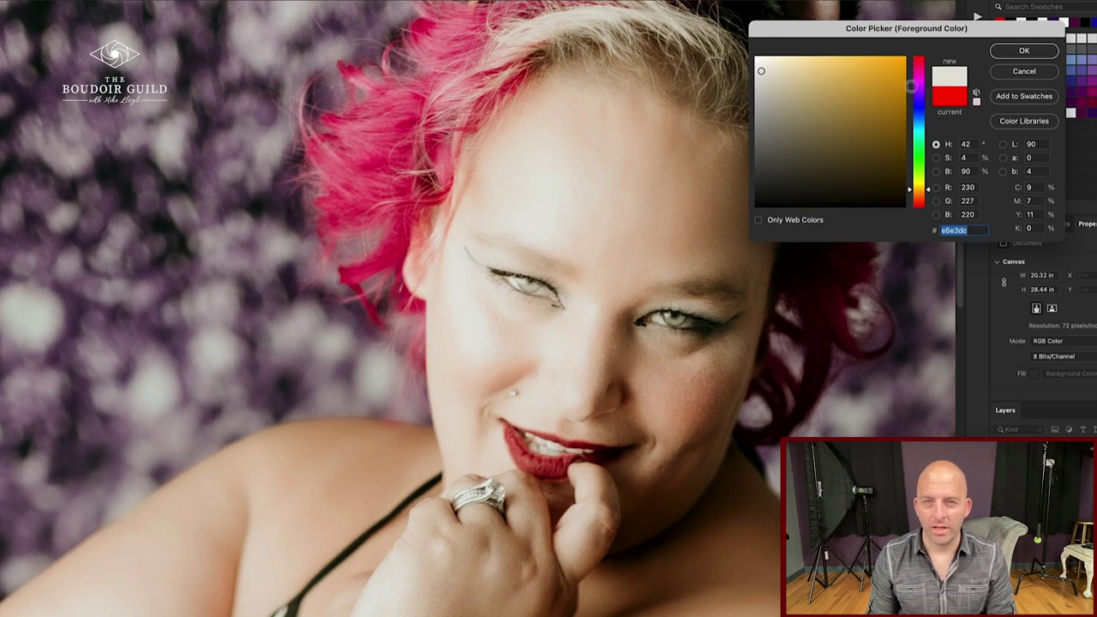
click(1024, 72)
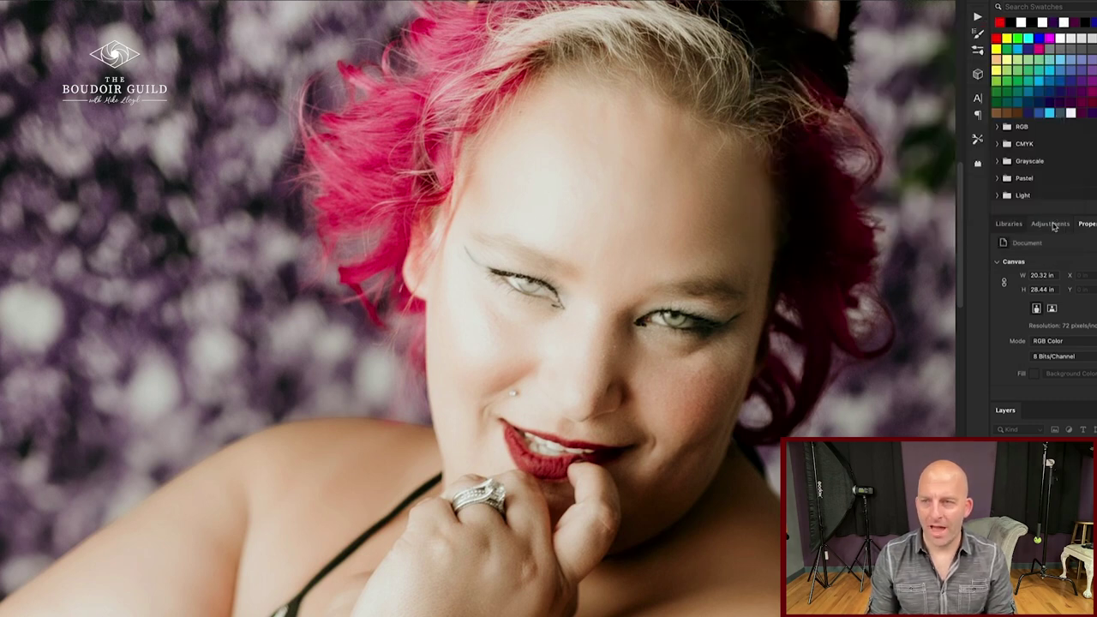
Step: Try an adjustment on the portrait, discard it, and show the whole photo again
click(1053, 224)
click(1024, 252)
drag(1085, 296, 1001, 310)
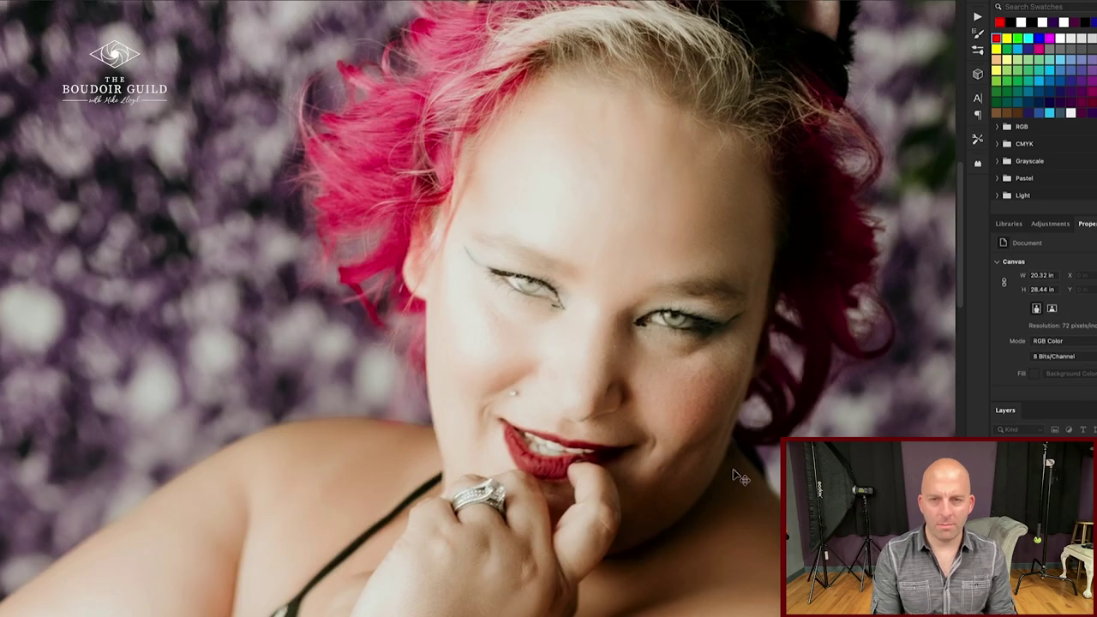
key(super+0)
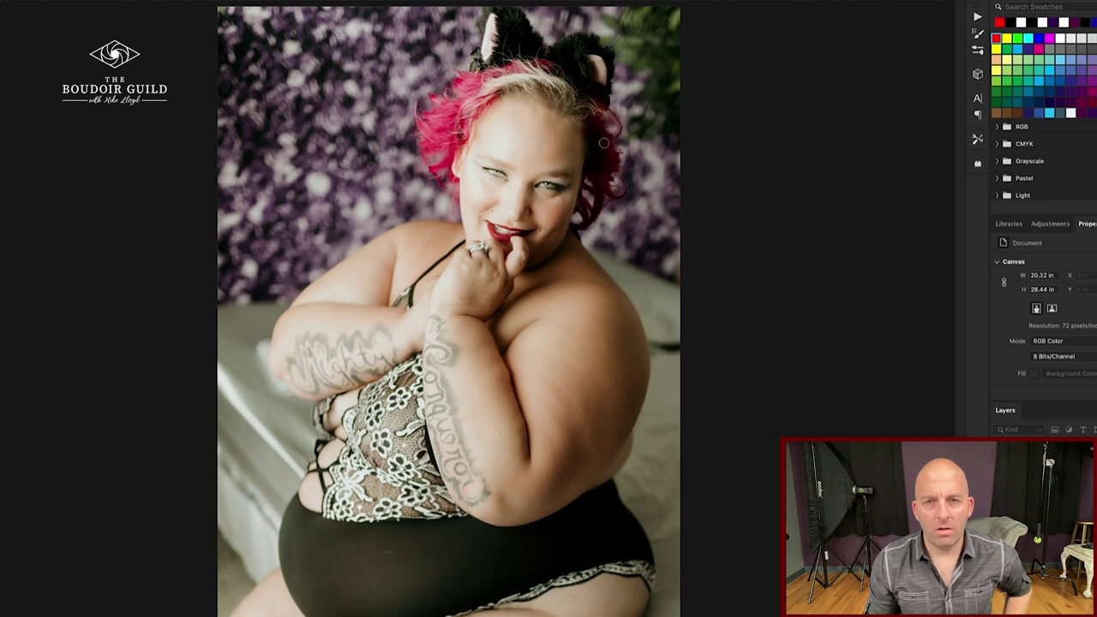
Step: Draw a red loop around the head, shoulders and folded hand, and undo it
mouse_move(549, 93)
mouse_down()
mouse_move(469, 92)
mouse_move(284, 303)
mouse_move(624, 157)
mouse_move(545, 9)
mouse_up()
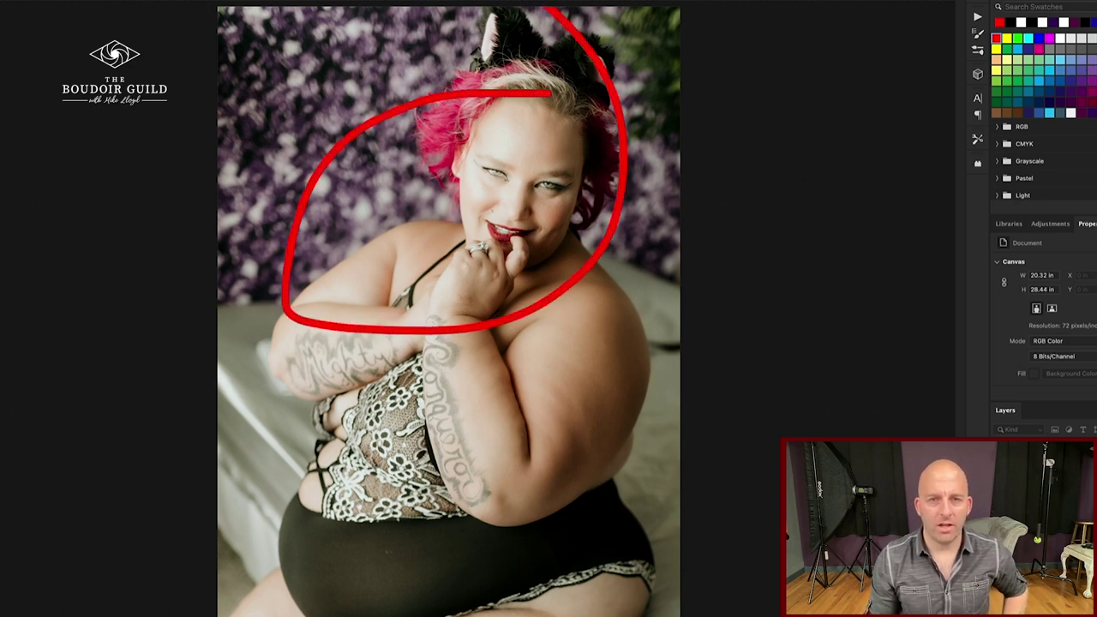
key(super+z)
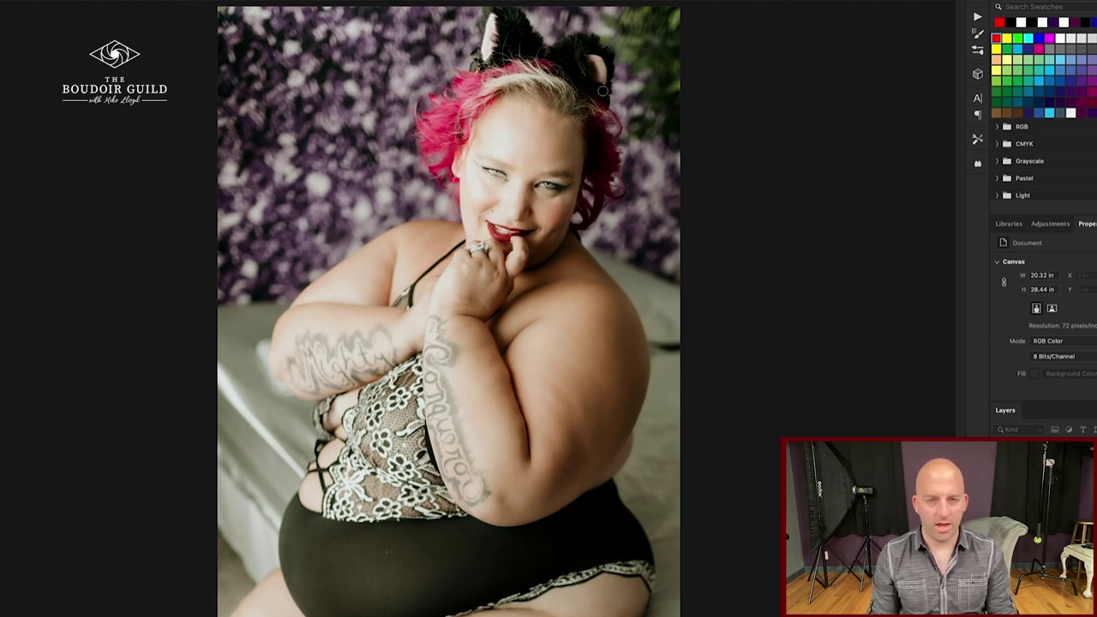
key(F2)
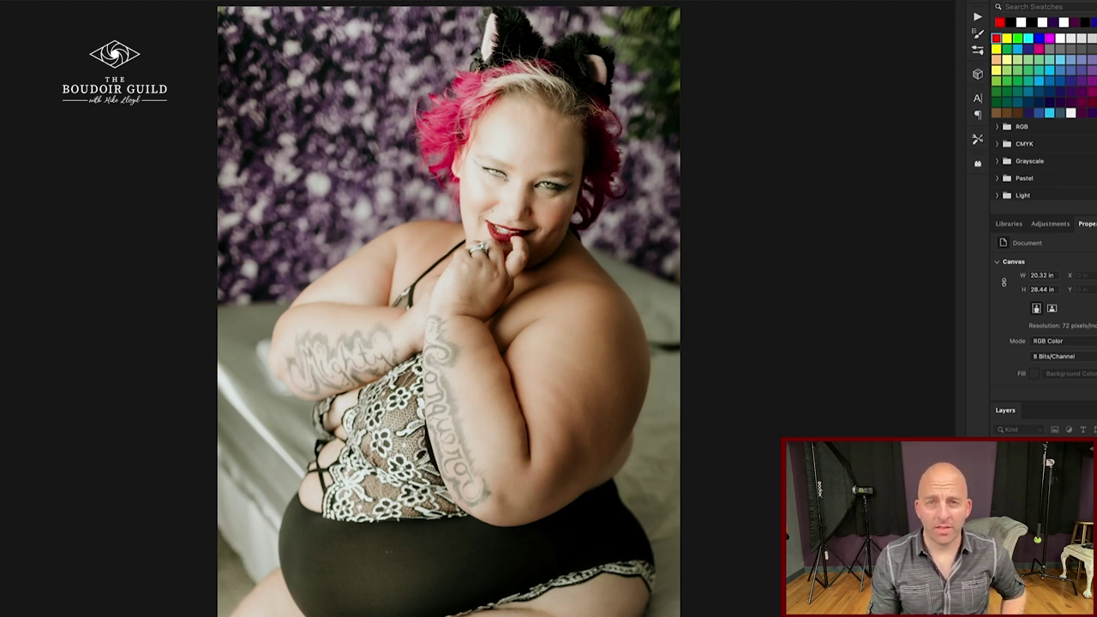
Step: Mark the cat ears, the photo edge beside the elbow and the backdrop around the head in red, and clear the marks
drag(485, 10, 582, 10)
drag(677, 362, 676, 565)
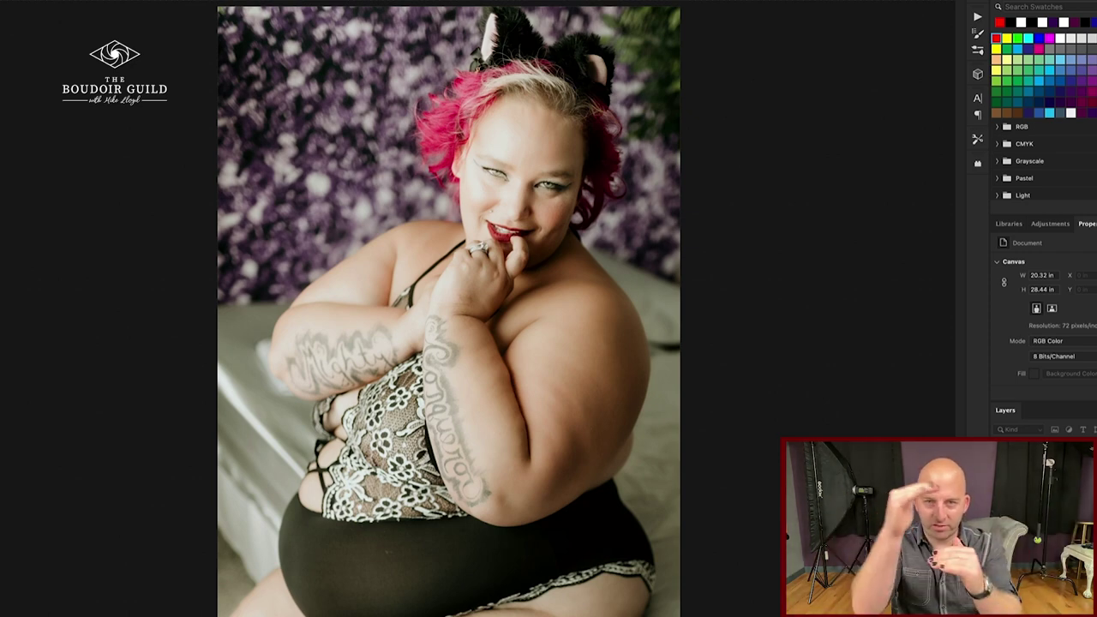
mouse_move(332, 112)
mouse_down()
mouse_move(226, 81)
mouse_move(322, 161)
mouse_move(332, 193)
mouse_up()
mouse_move(669, 216)
mouse_down()
mouse_move(666, 137)
mouse_move(631, 15)
mouse_up()
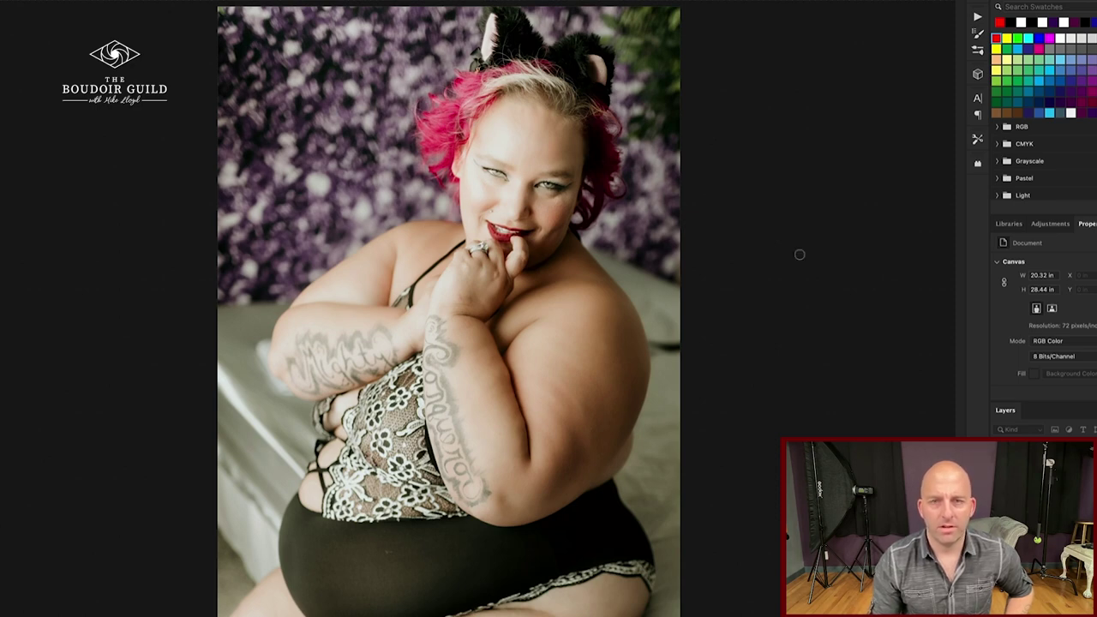
Step: Draw a red hooked line on the flower backdrop and a red oval around the face and raised hand
mouse_move(436, 28)
mouse_down()
mouse_move(336, 119)
mouse_move(367, 120)
mouse_up()
mouse_move(540, 139)
mouse_down()
mouse_move(490, 307)
mouse_move(542, 137)
mouse_up()
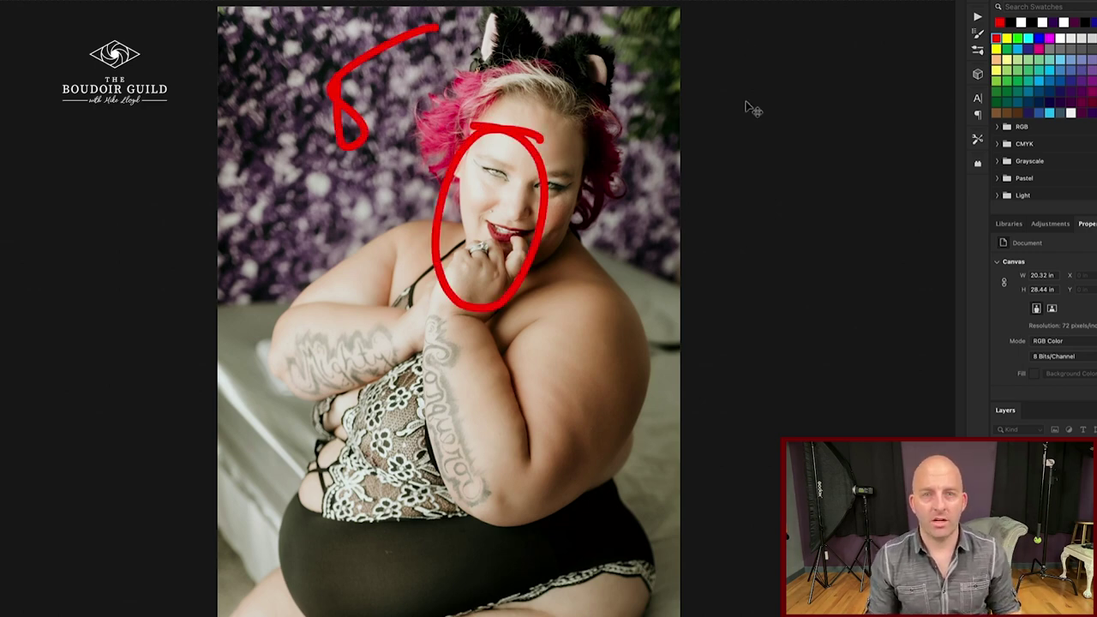
Step: Undo the red marks and close the cat-ears portrait to bring up the photo of the woman at the window
key(ctrl+z)
key(ctrl+z)
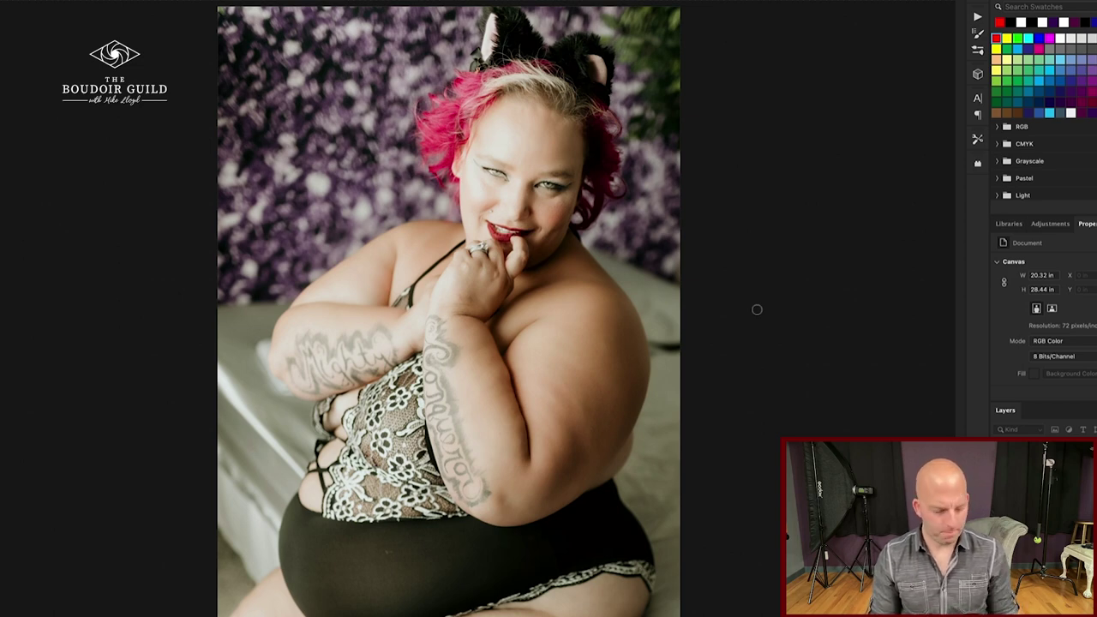
key(super+w)
click(580, 211)
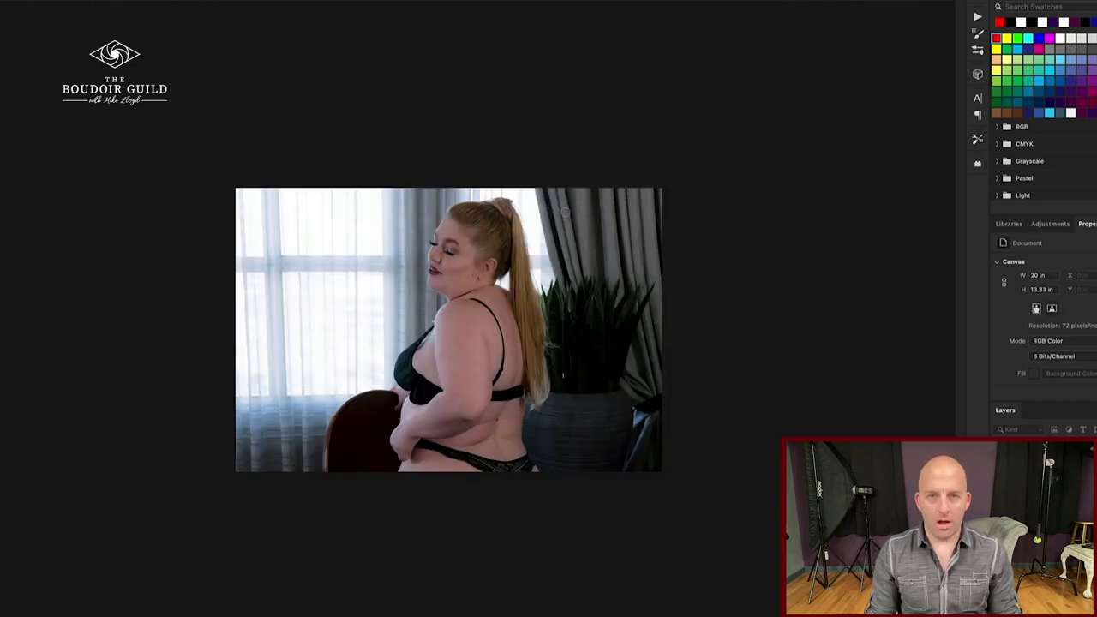
Step: Mark the bright window area and the hair beside it in red, and undo the marks
mouse_move(374, 229)
mouse_down()
mouse_move(230, 247)
mouse_move(512, 178)
mouse_up()
mouse_move(495, 219)
mouse_down()
mouse_move(548, 274)
mouse_move(505, 224)
mouse_up()
key(super+z)
key(super+z)
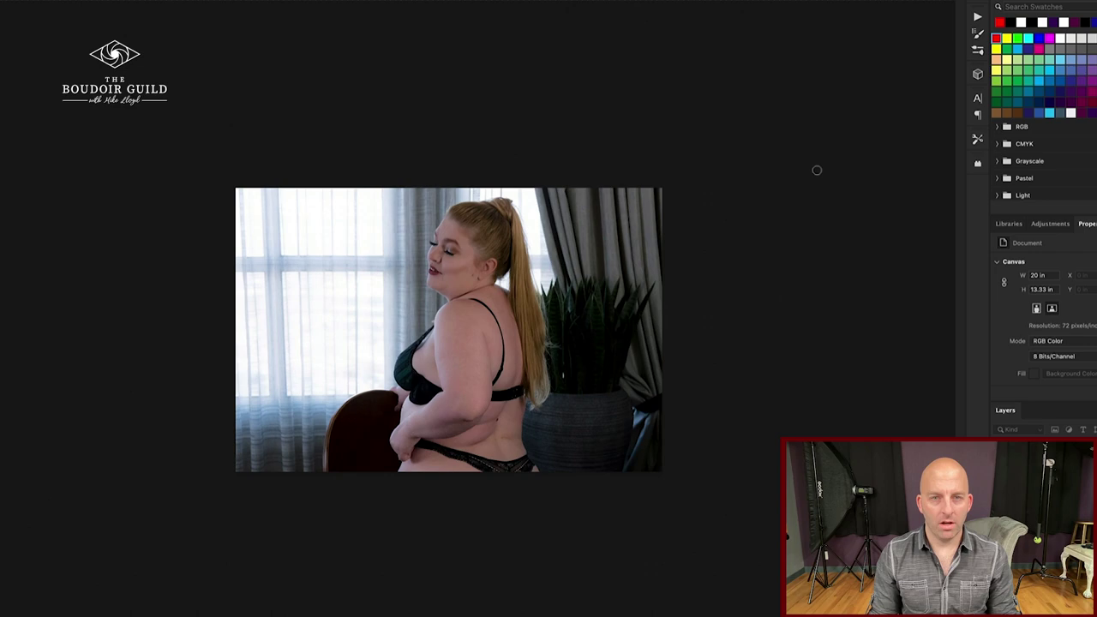
Step: Rotate the photo 180°, circle the bright window in red, and undo both changes
click(51, 2)
mouse_move(78, 40)
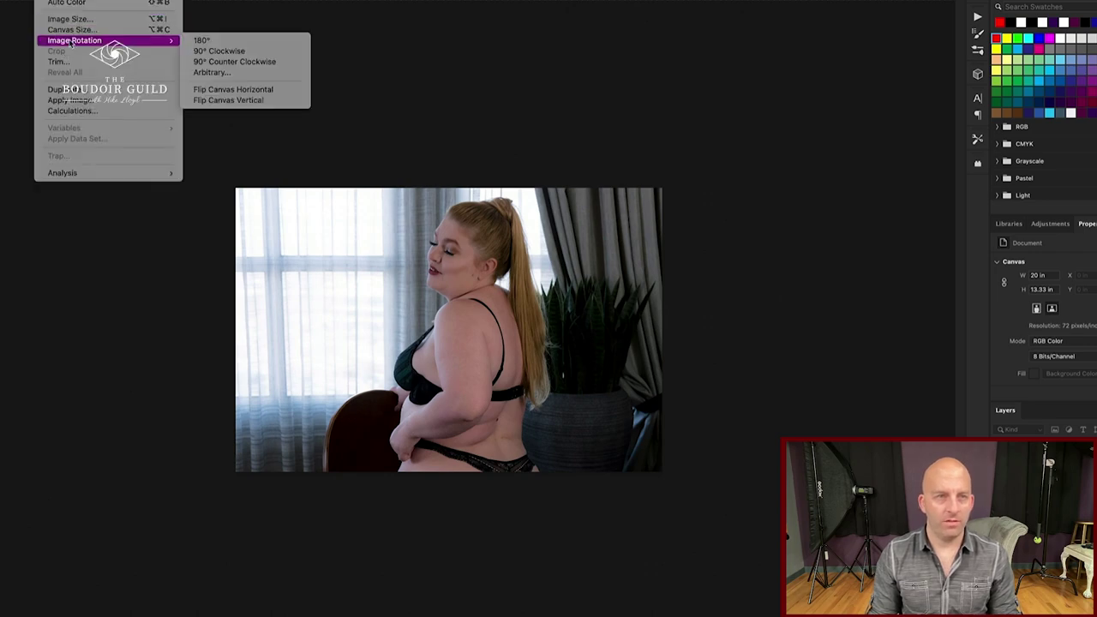
click(215, 43)
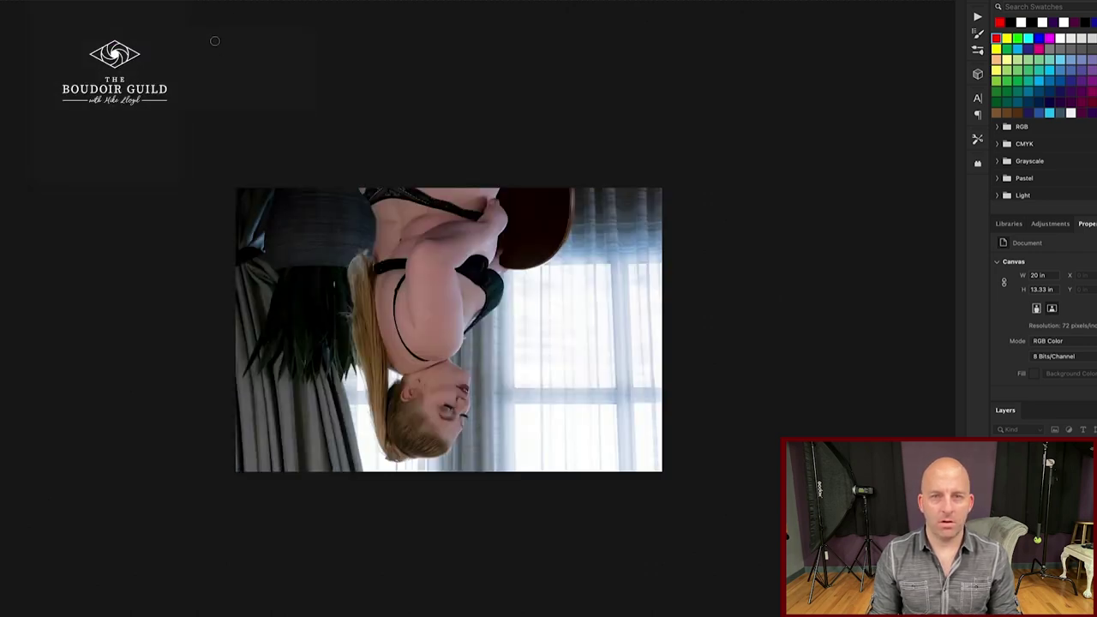
mouse_move(654, 293)
mouse_down()
mouse_move(555, 291)
mouse_move(588, 451)
mouse_move(656, 293)
mouse_up()
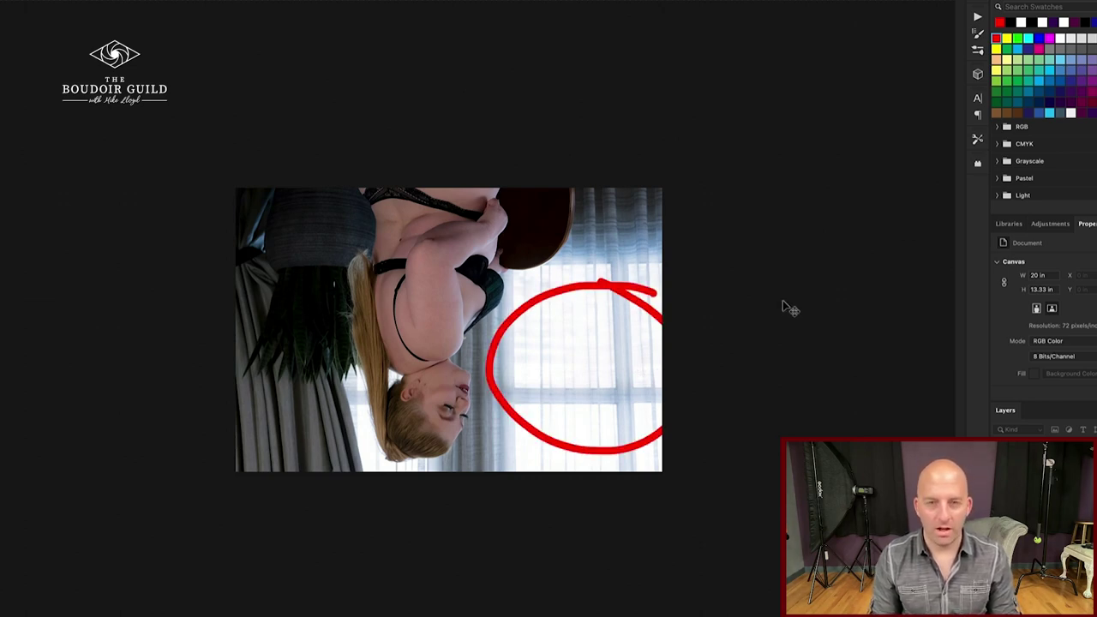
key(ctrl+z)
key(ctrl+z)
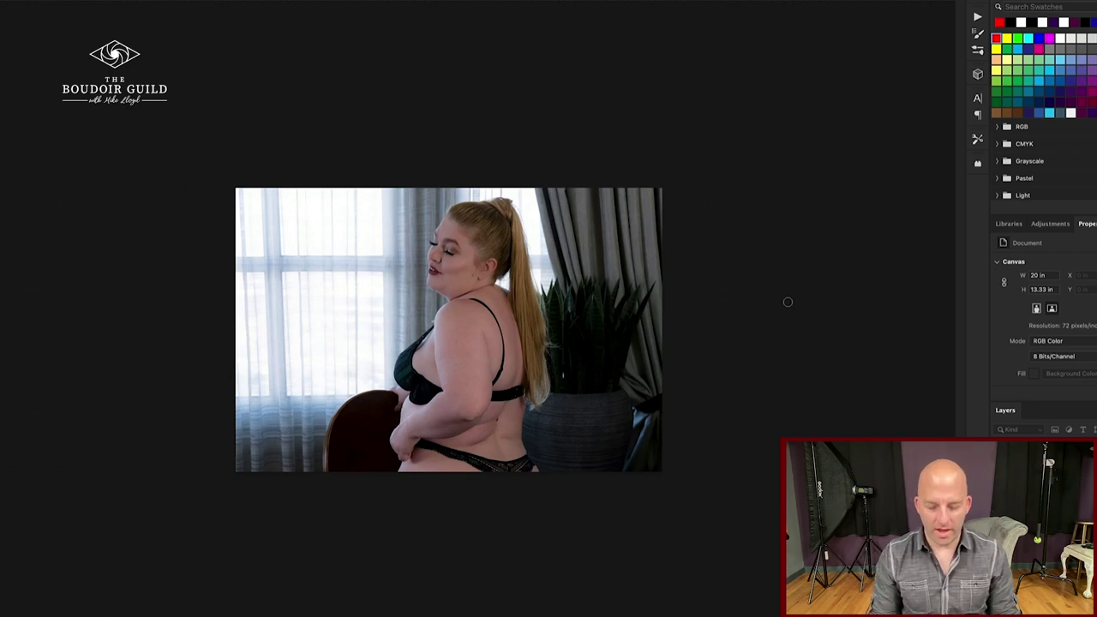
Step: Draw a red circle on the bright window in front of the face, and undo it
key(ctrl+0)
key(ctrl+minus)
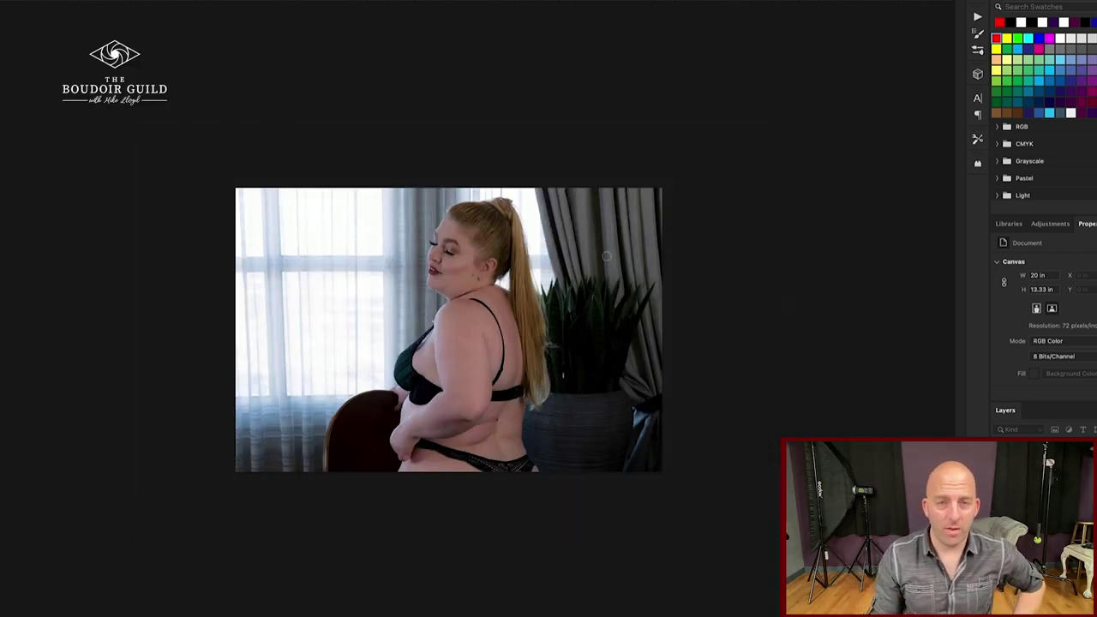
mouse_move(346, 217)
mouse_down()
mouse_move(282, 294)
mouse_move(367, 218)
mouse_move(327, 222)
mouse_up()
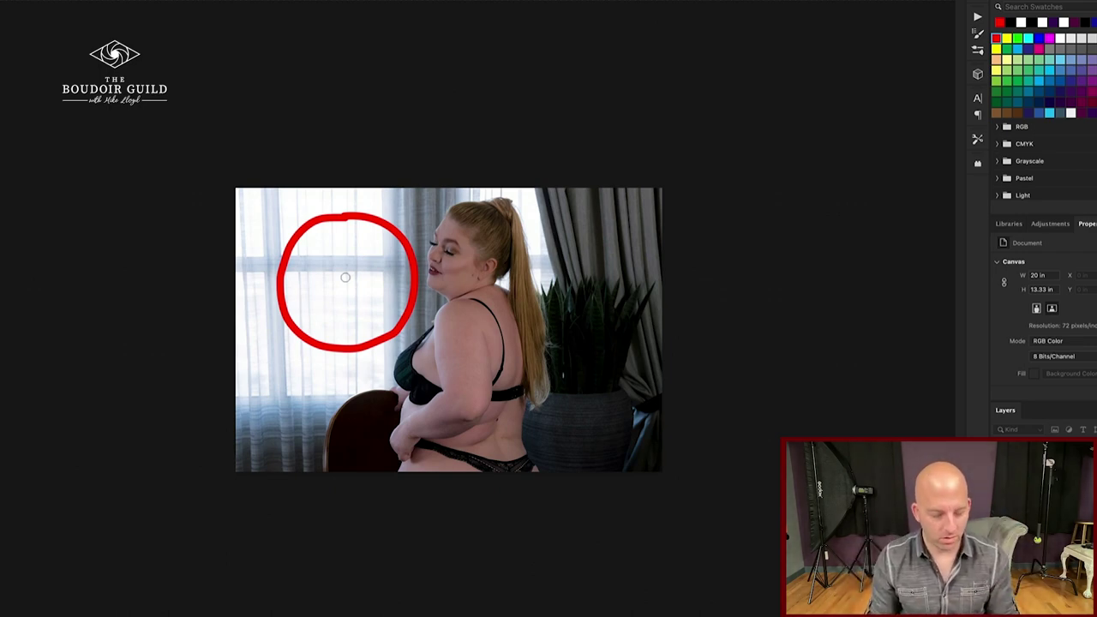
key(ctrl+z)
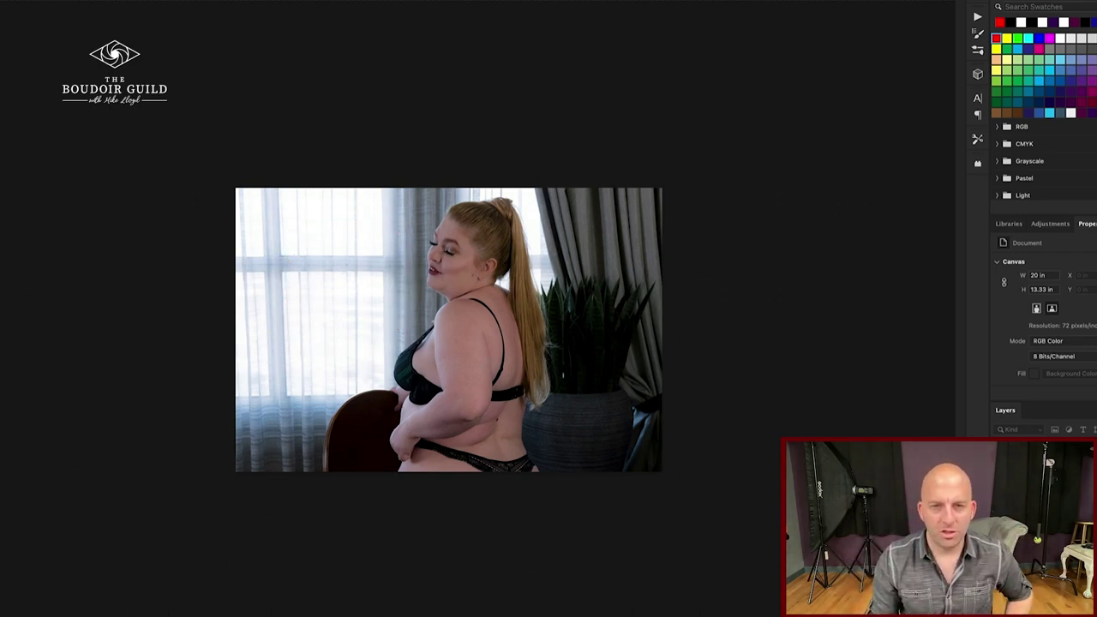
Step: Draw red lines down the body, across the eyes and waist, and along the hip crop, and undo them
drag(470, 221, 469, 470)
drag(316, 249, 624, 248)
drag(326, 416, 661, 432)
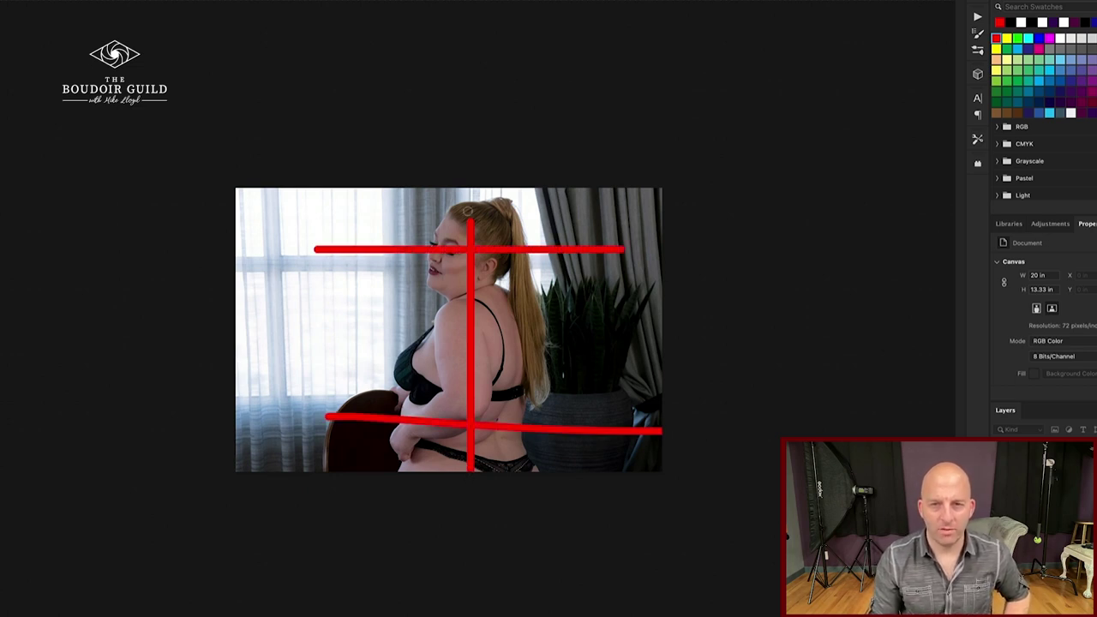
key(ctrl+z)
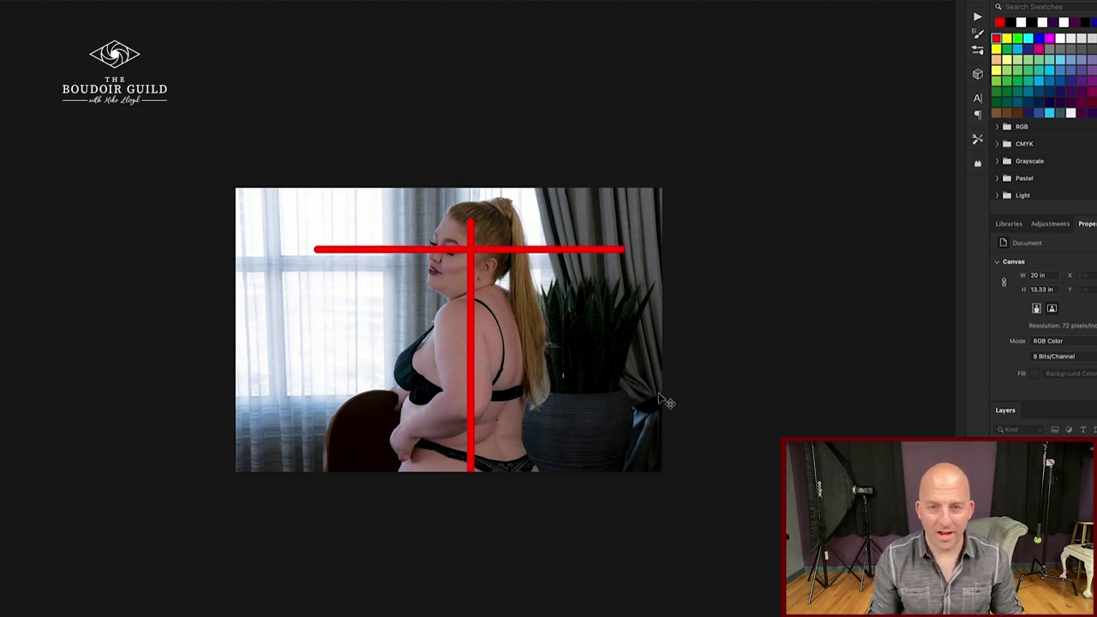
key(ctrl+z)
key(ctrl+z)
drag(396, 469, 535, 475)
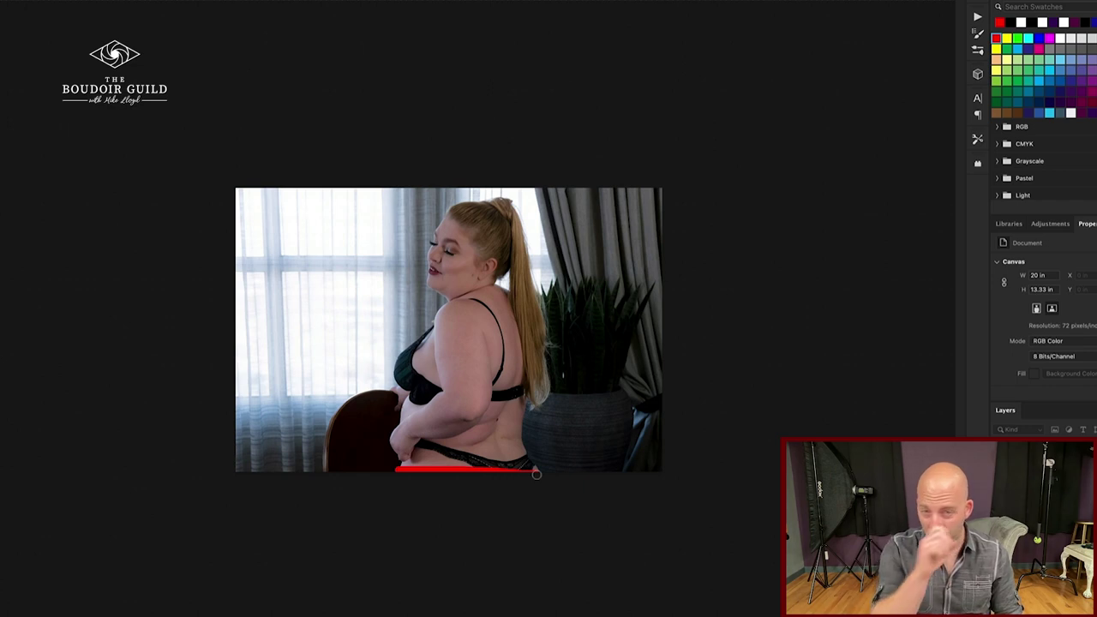
key(ctrl+z)
Step: Draw horizontal red lines across the waist, upper arm, forehead, eyes, mouth and neck
drag(375, 429, 530, 433)
drag(401, 336, 588, 337)
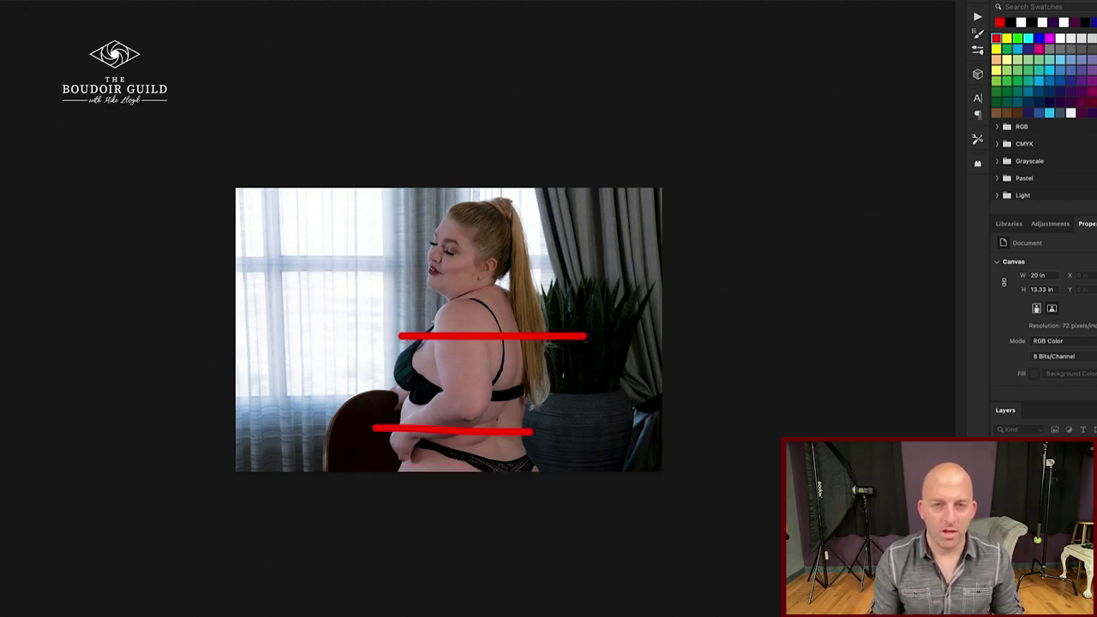
drag(423, 217, 597, 223)
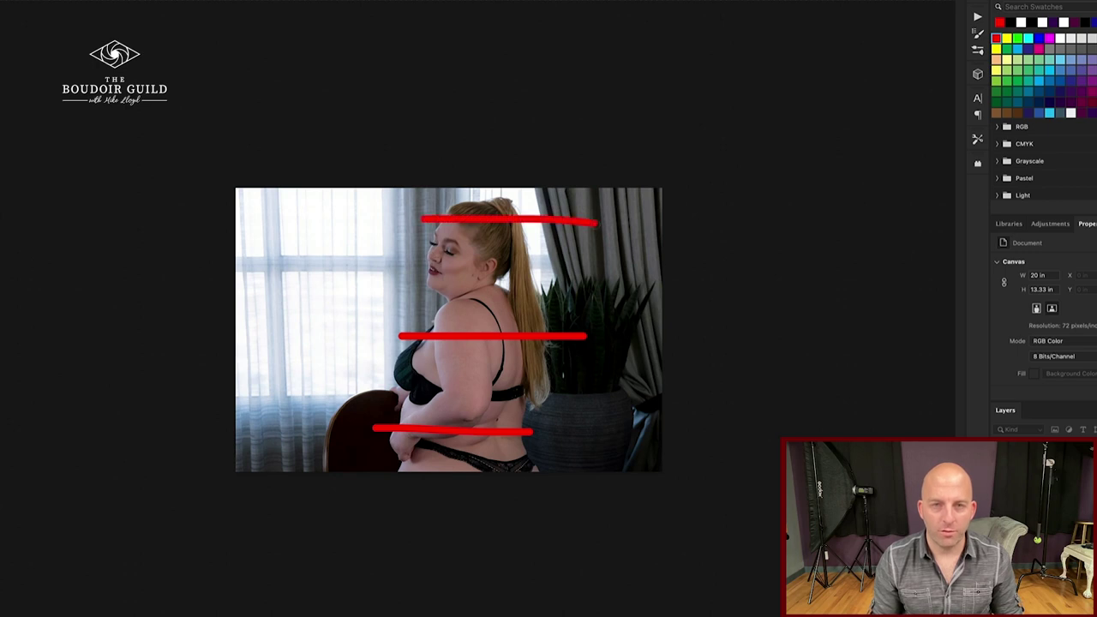
drag(426, 243, 479, 244)
mouse_move(428, 269)
mouse_down()
mouse_move(467, 268)
mouse_move(446, 292)
mouse_move(505, 293)
mouse_up()
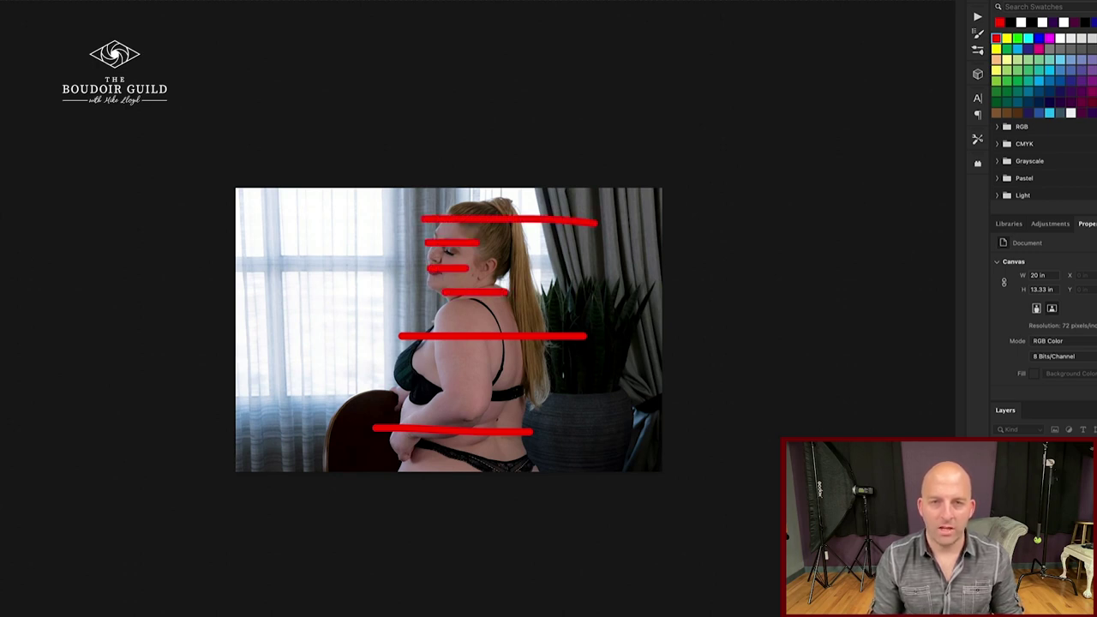
Step: Undo the horizontal red lines drawn across the face and body
key(super+z)
key(super+z)
key(ctrl+z)
key(ctrl+z)
key(ctrl+z)
key(ctrl+z)
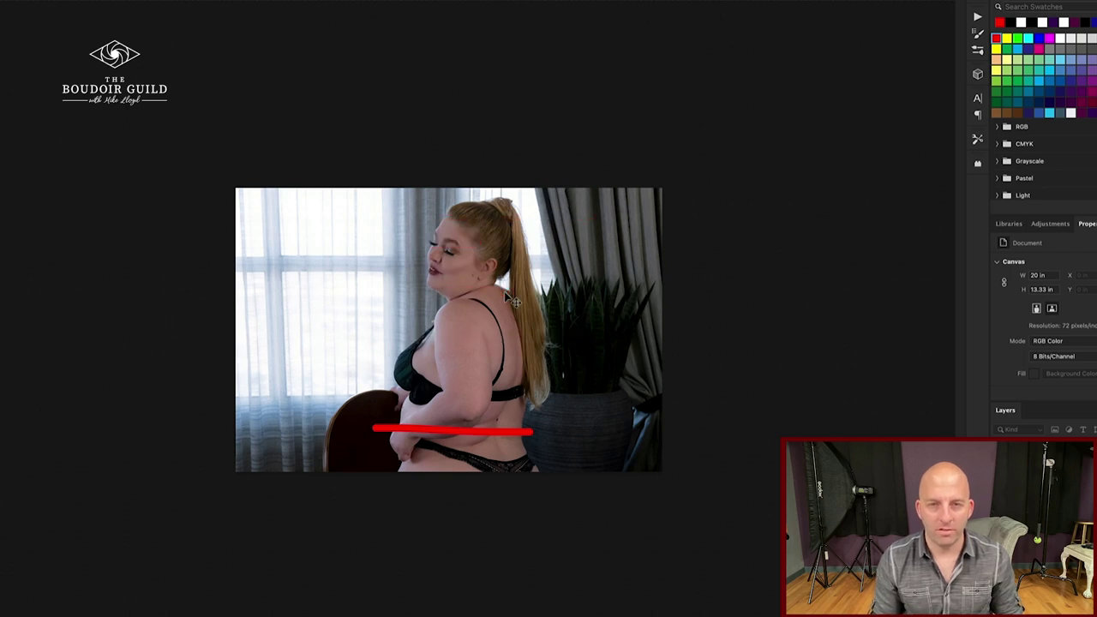
Step: Draw horizontal red lines across the eyes, mouth, neck, bust, elbow area and the photo's bottom edge at the hips
drag(419, 247, 553, 251)
drag(419, 272, 533, 273)
drag(411, 292, 561, 292)
drag(358, 357, 559, 360)
drag(387, 469, 573, 471)
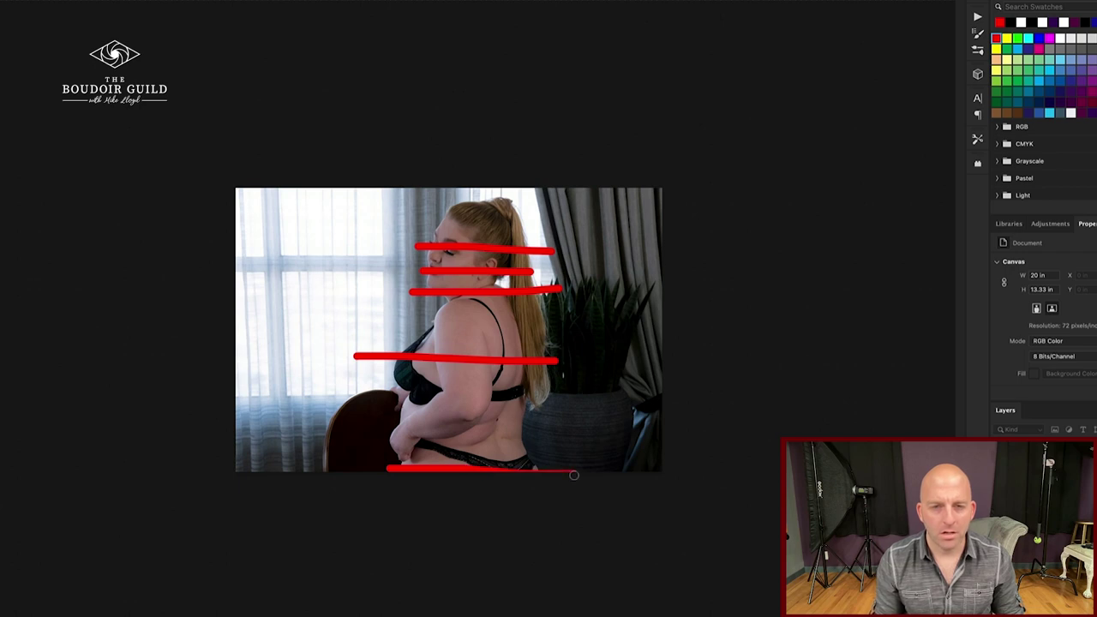
drag(401, 396, 617, 410)
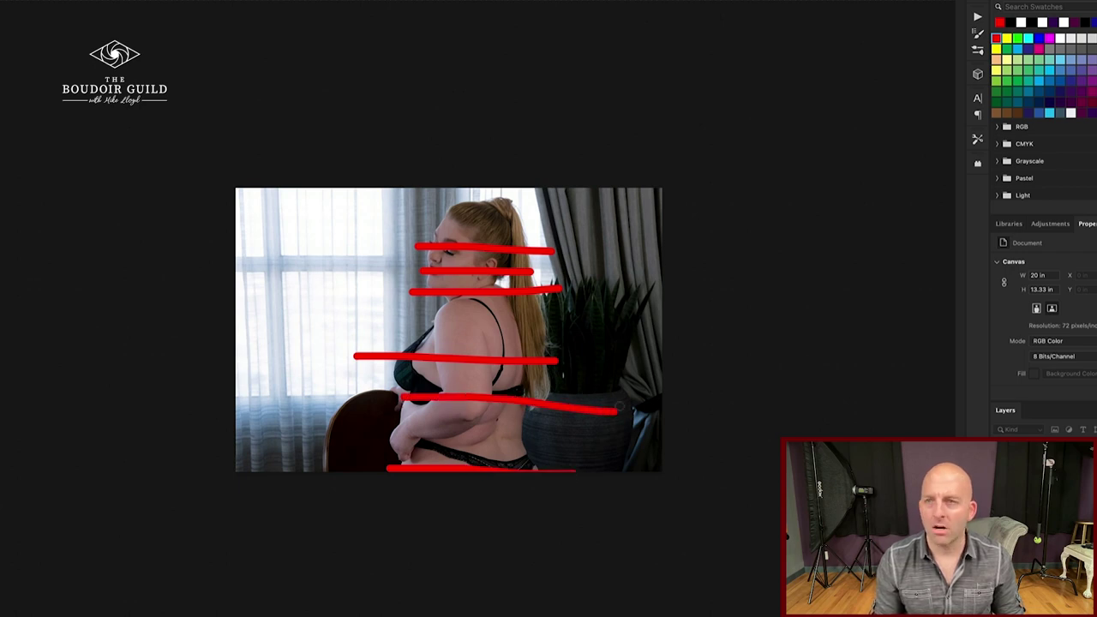
Step: Draw horizontal blue lines across the forehead, nose, shoulder and wrist, and mark the wrist with a small blue X
click(1039, 38)
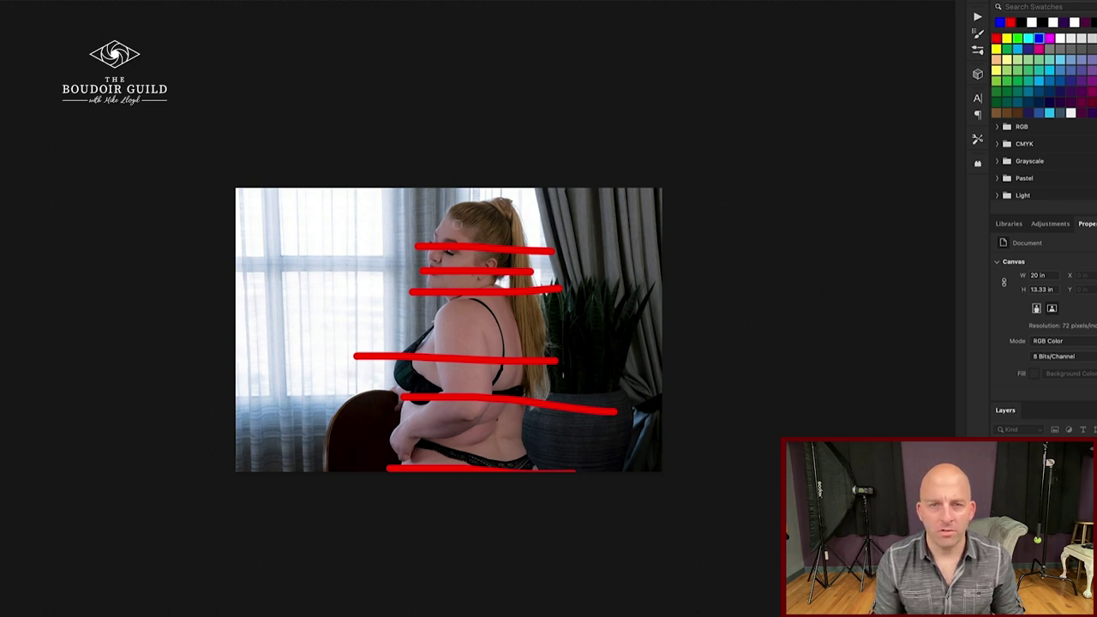
drag(419, 215, 575, 217)
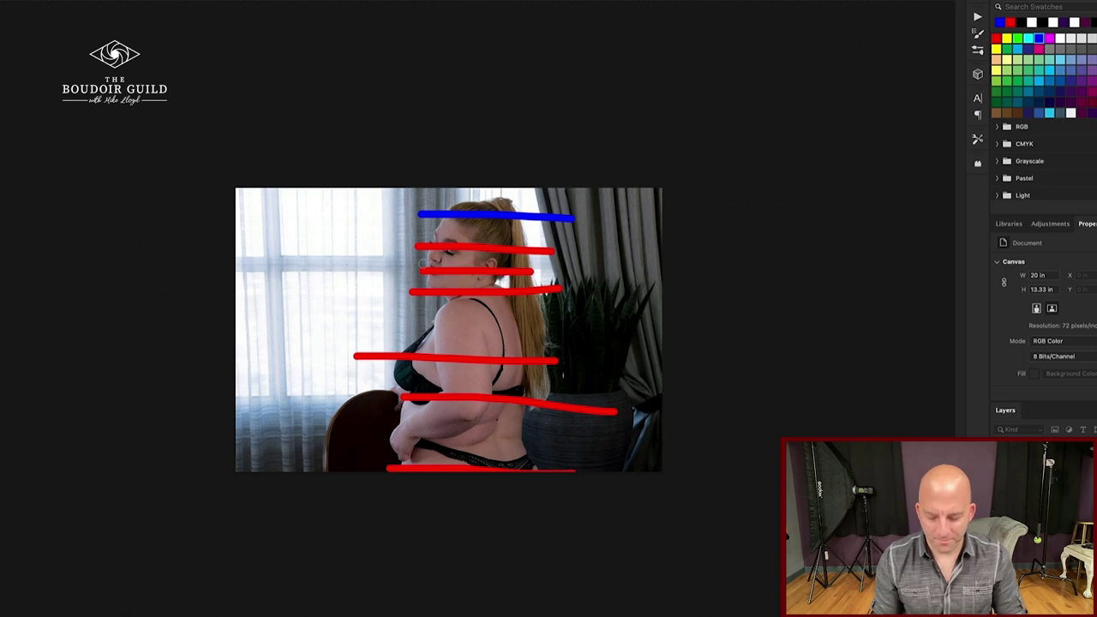
drag(420, 260, 541, 267)
drag(411, 316, 588, 318)
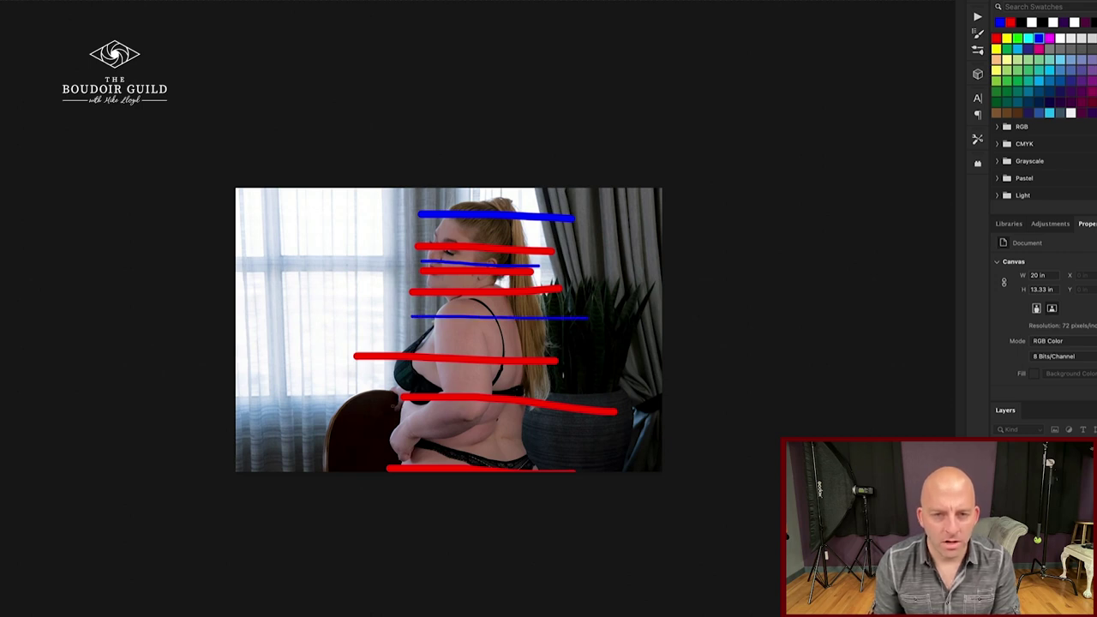
drag(378, 431, 523, 444)
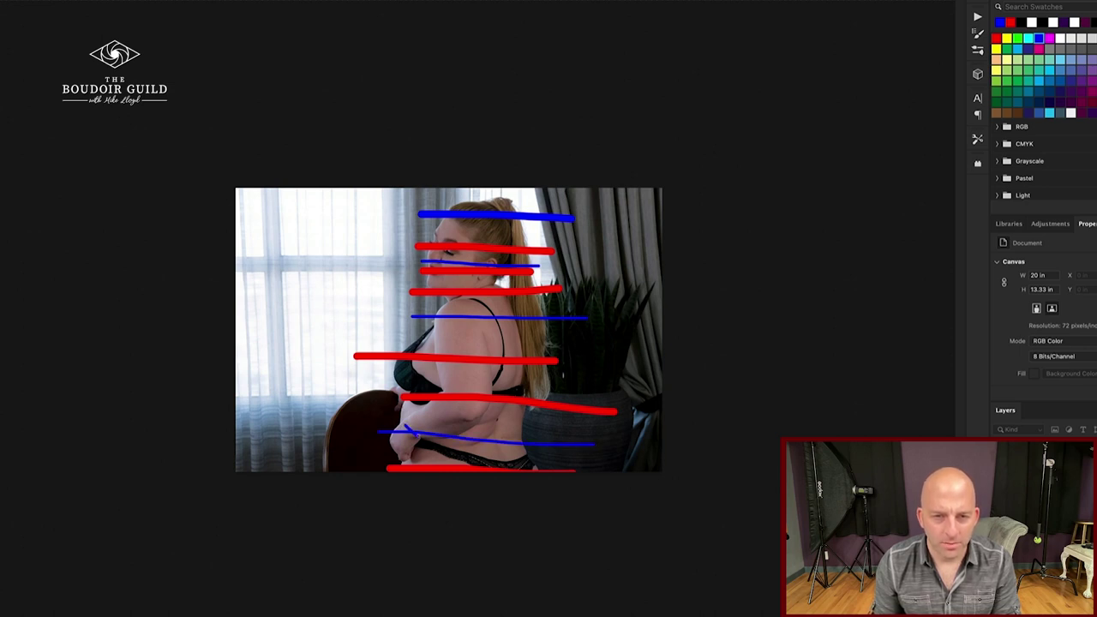
drag(418, 427, 403, 442)
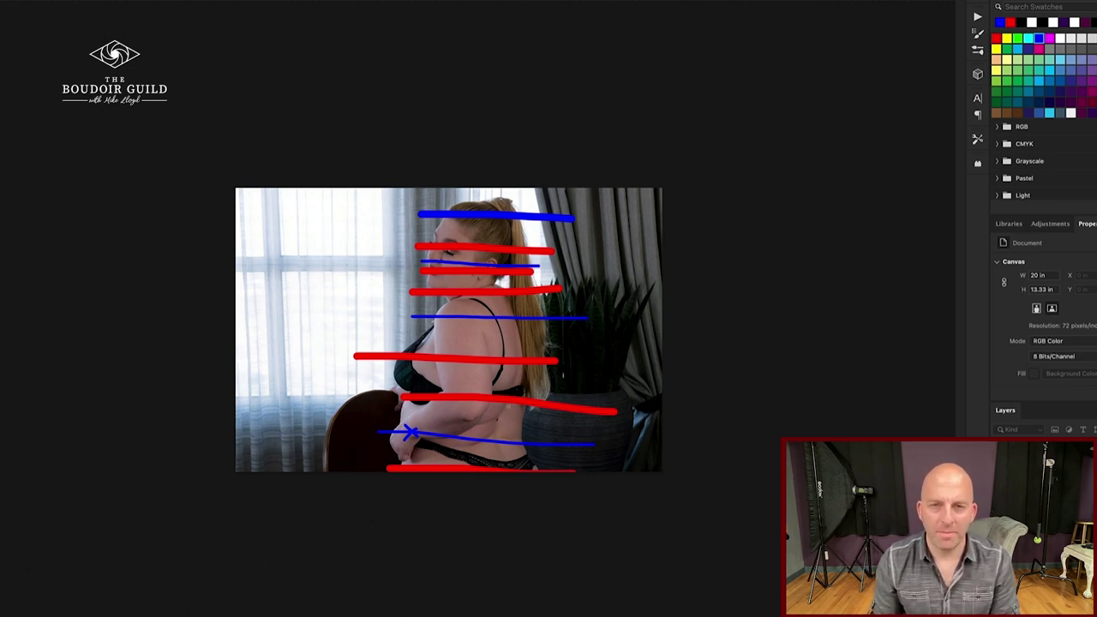
Step: Undo all the blue and red lines on the window photo
key(super+z)
key(super+z)
key(super+z)
key(super+z)
key(super+z)
key(super+z)
key(super+z)
key(super+z)
key(super+z)
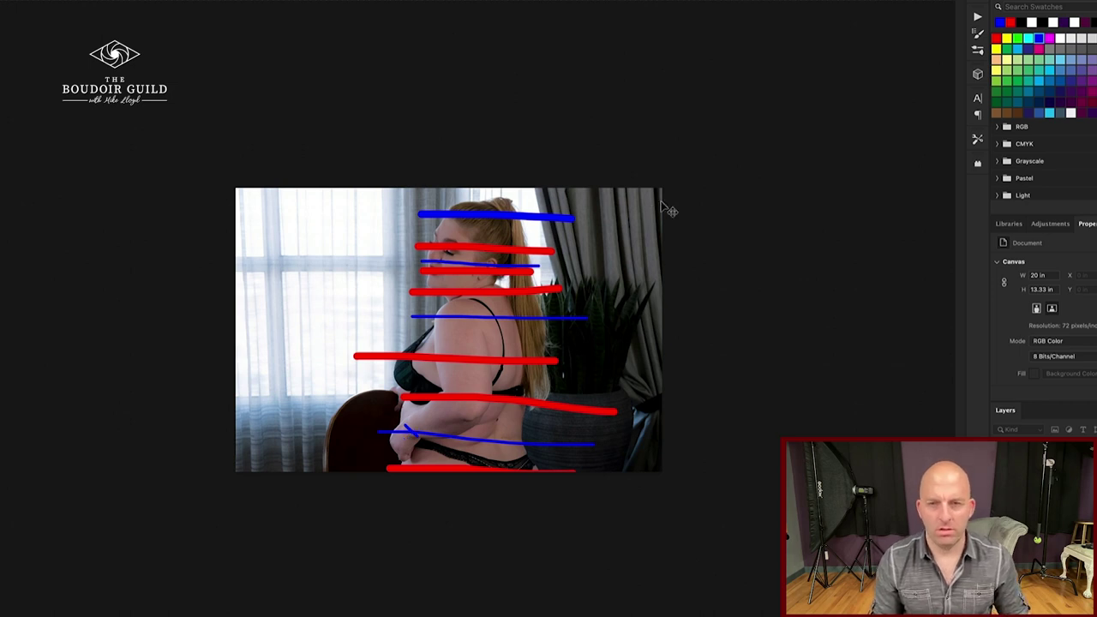
key(super+z)
key(super+z)
key(super+z)
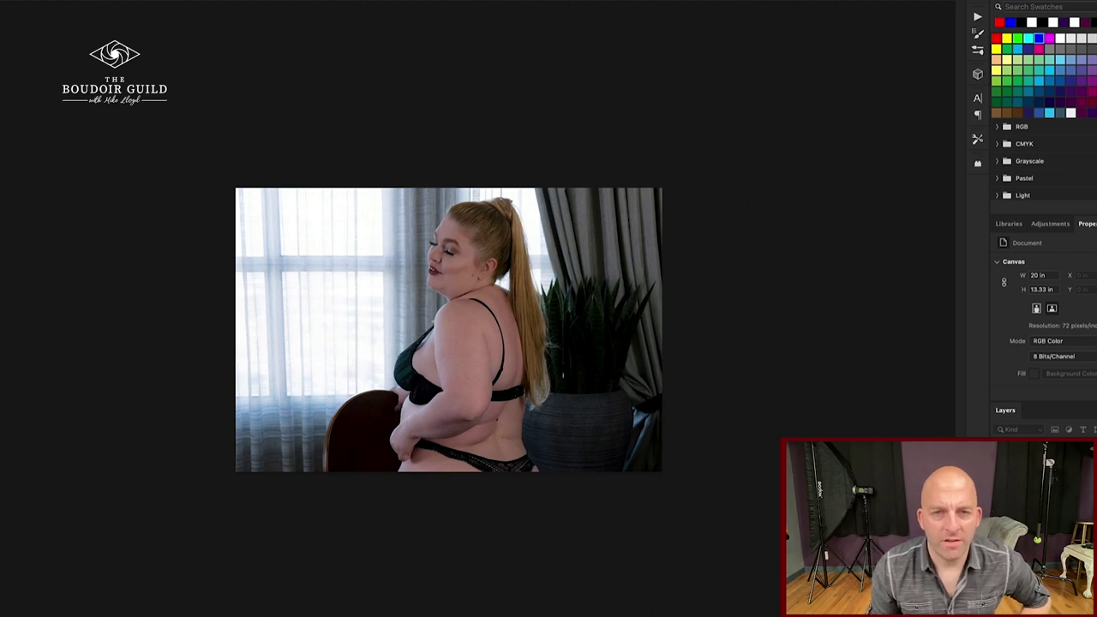
Step: Circle the tip of the nose in red, add two red dots inside the circle, and undo the marks
drag(447, 239, 421, 291)
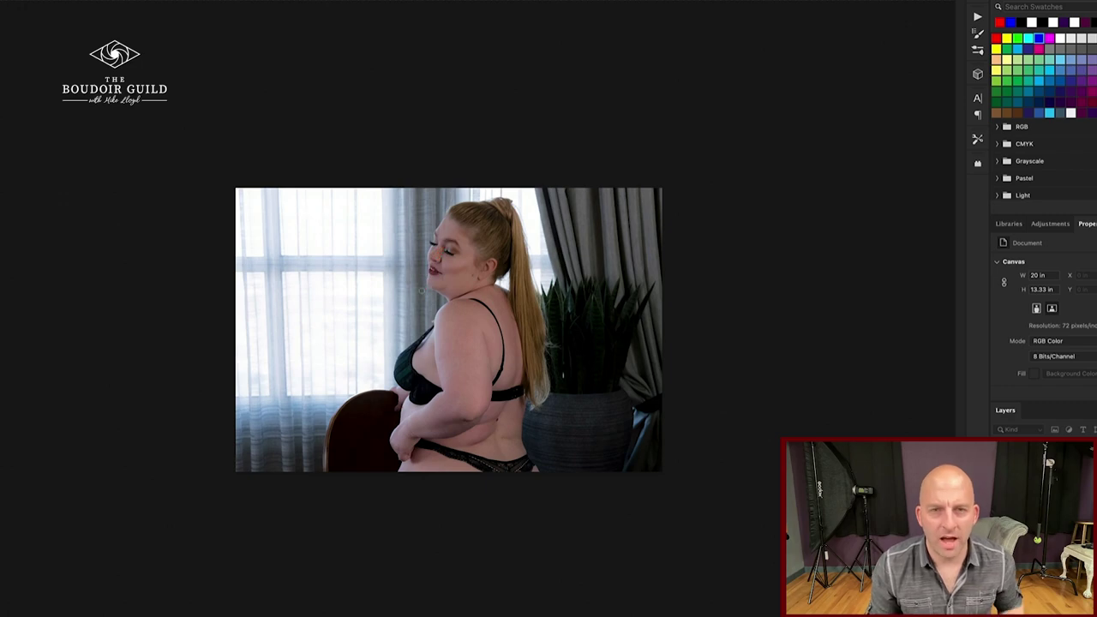
scroll(443, 271, up, 4)
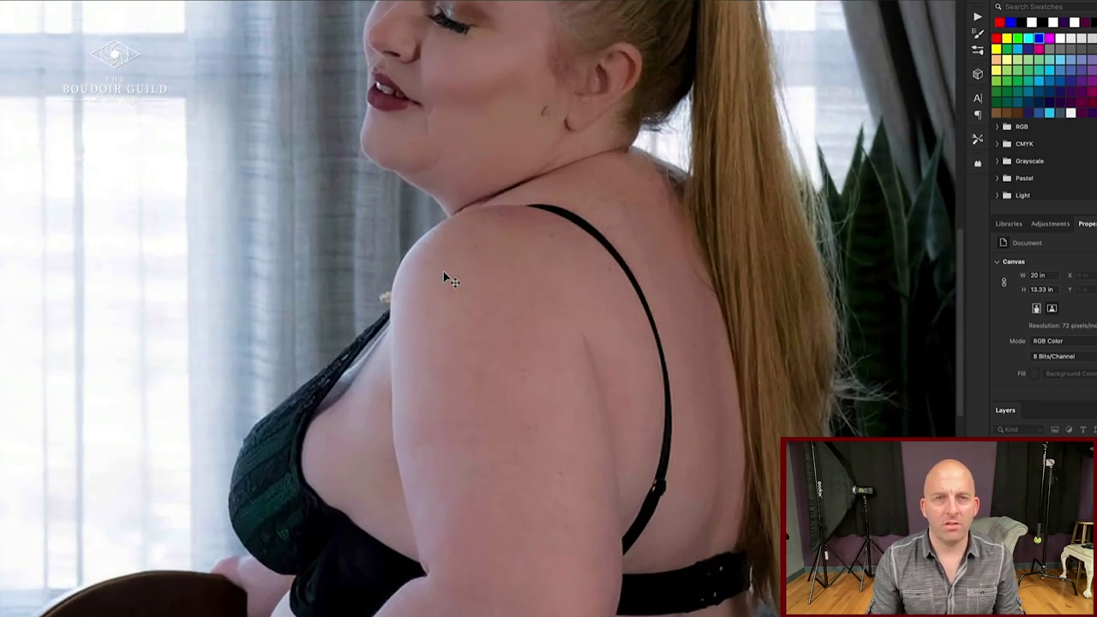
scroll(443, 270, up, 1)
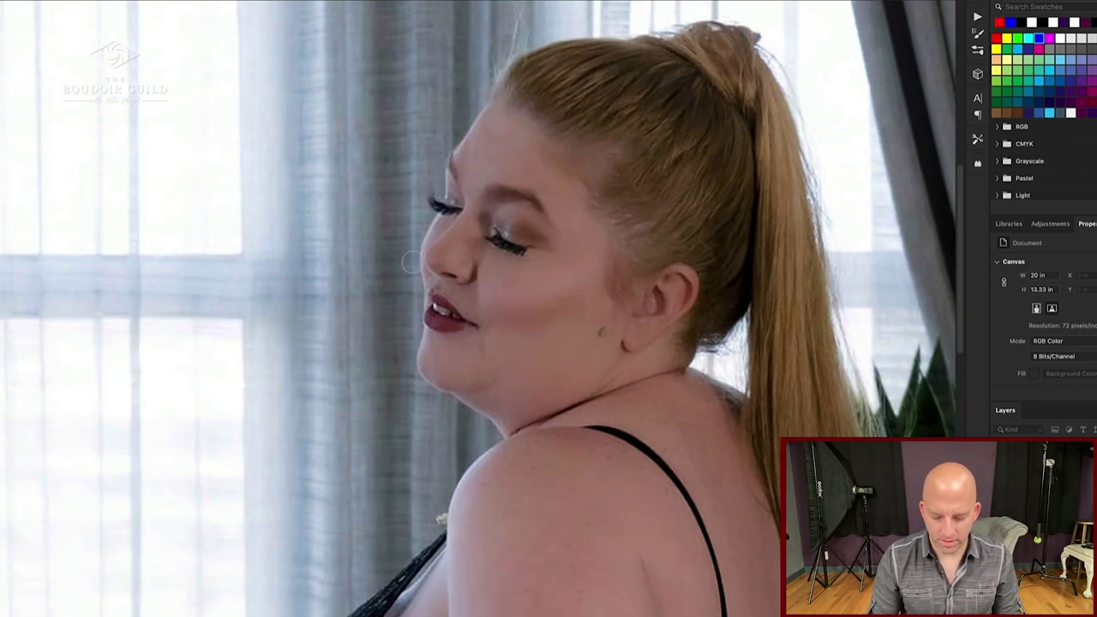
click(440, 234)
mouse_move(440, 234)
mouse_down()
mouse_move(408, 231)
mouse_move(408, 268)
mouse_move(462, 273)
mouse_move(456, 246)
mouse_move(420, 228)
mouse_up()
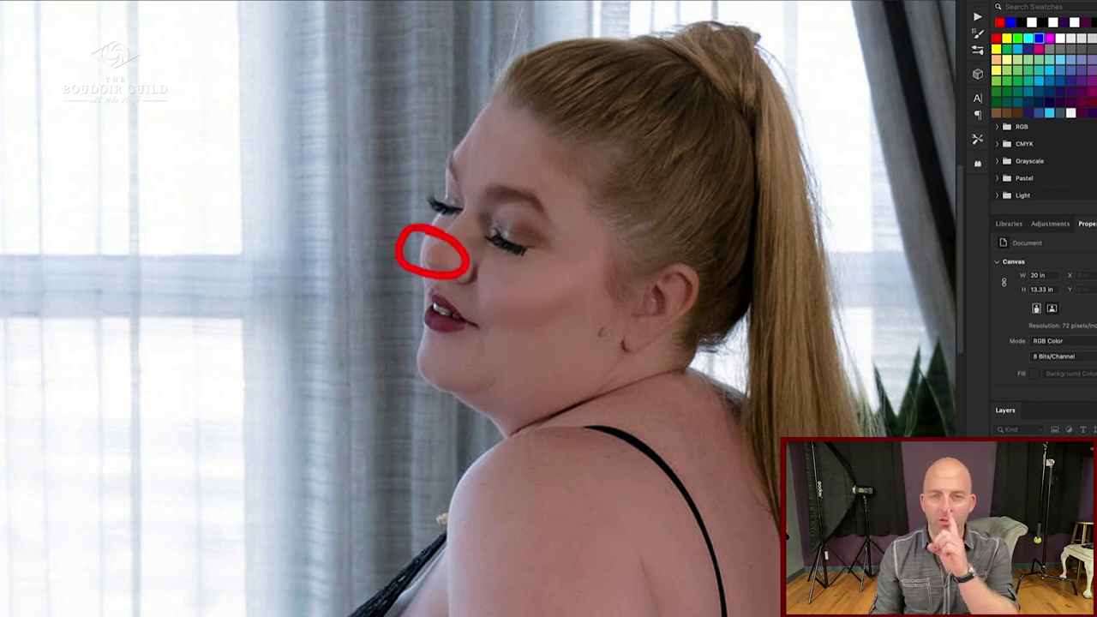
click(429, 256)
click(418, 253)
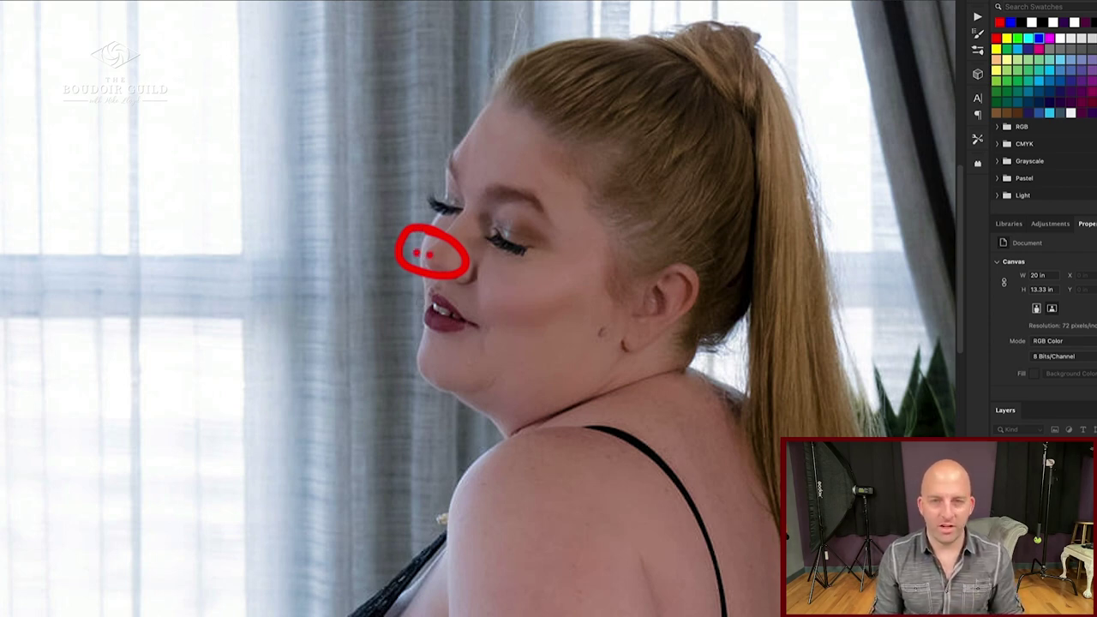
key(super+z)
key(super+z)
key(super+z)
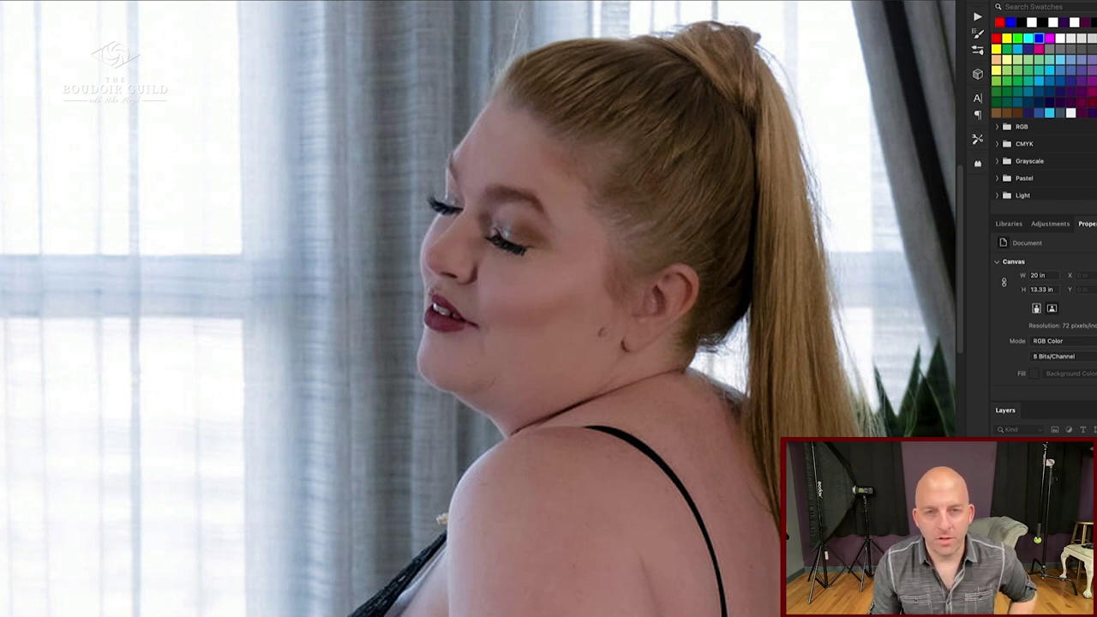
Step: Trace short red lines along the outer edge of the nose, and undo them
drag(418, 242, 419, 280)
key(Return)
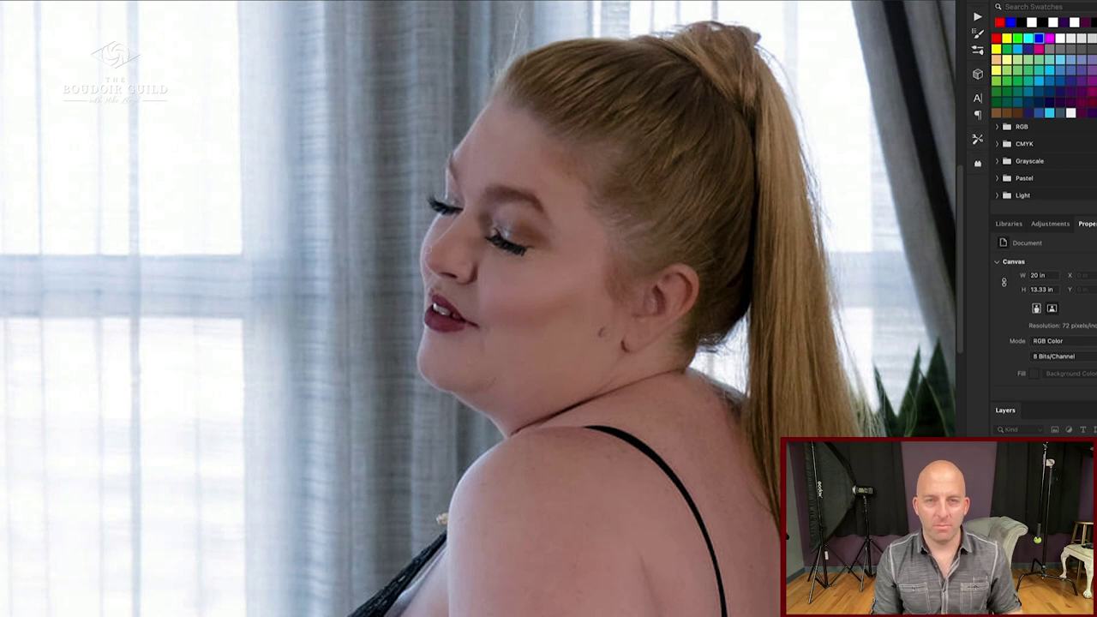
click(423, 247)
drag(423, 247, 423, 262)
key(super+z)
Step: Draw a red curve over the top of the near shoulder
scroll(630, 230, down, 5)
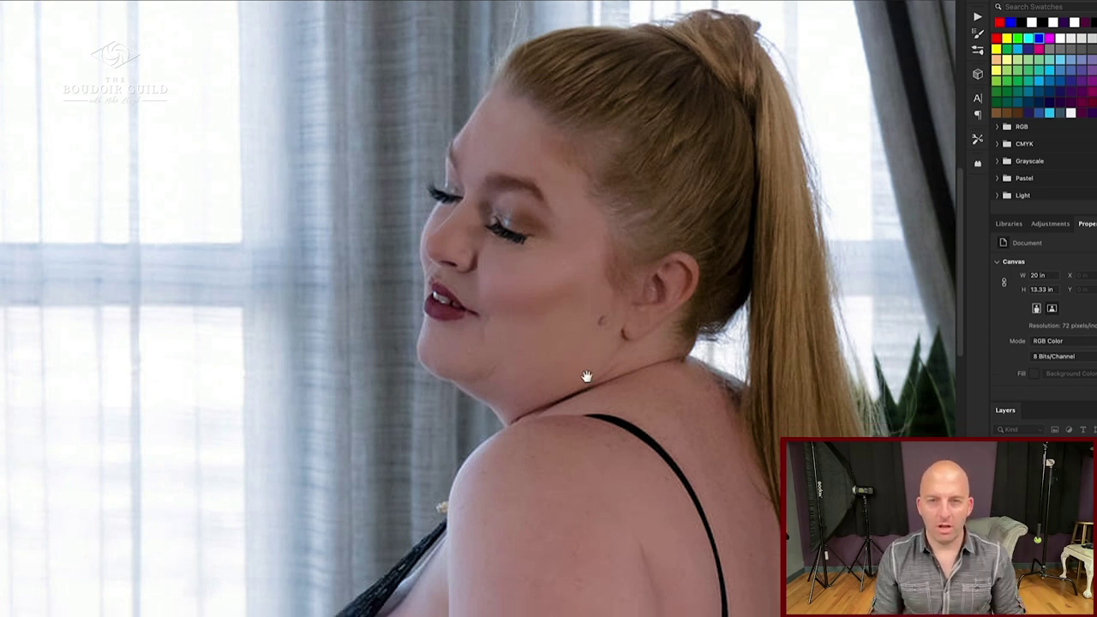
drag(549, 259, 468, 302)
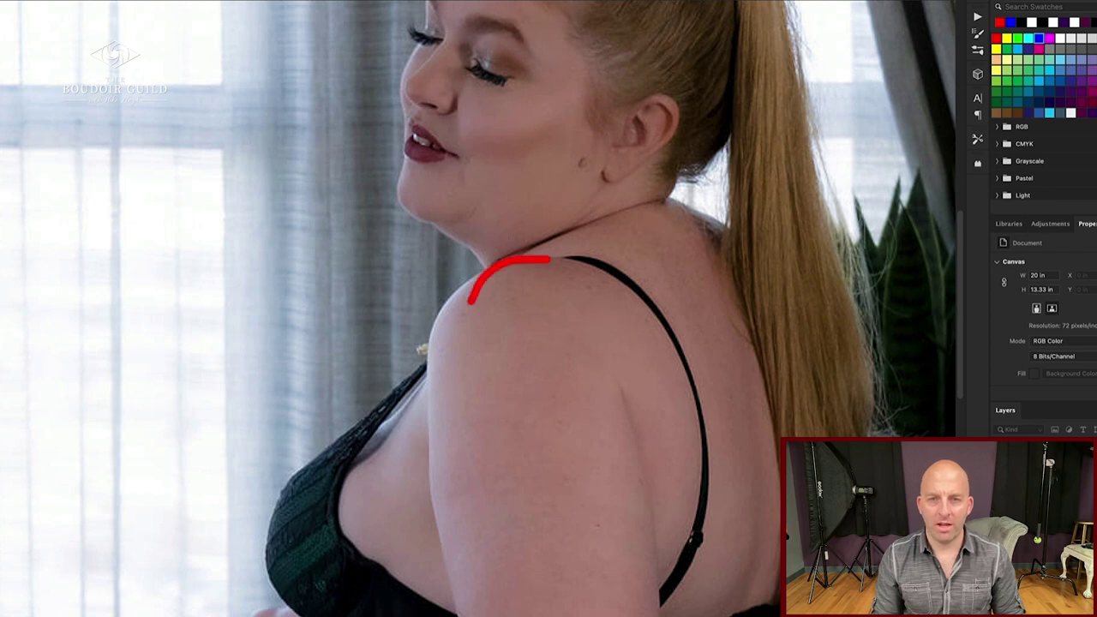
Step: Draw red marks along the neckline above the near shoulder, down the upper arm and around both hands
drag(496, 243, 604, 217)
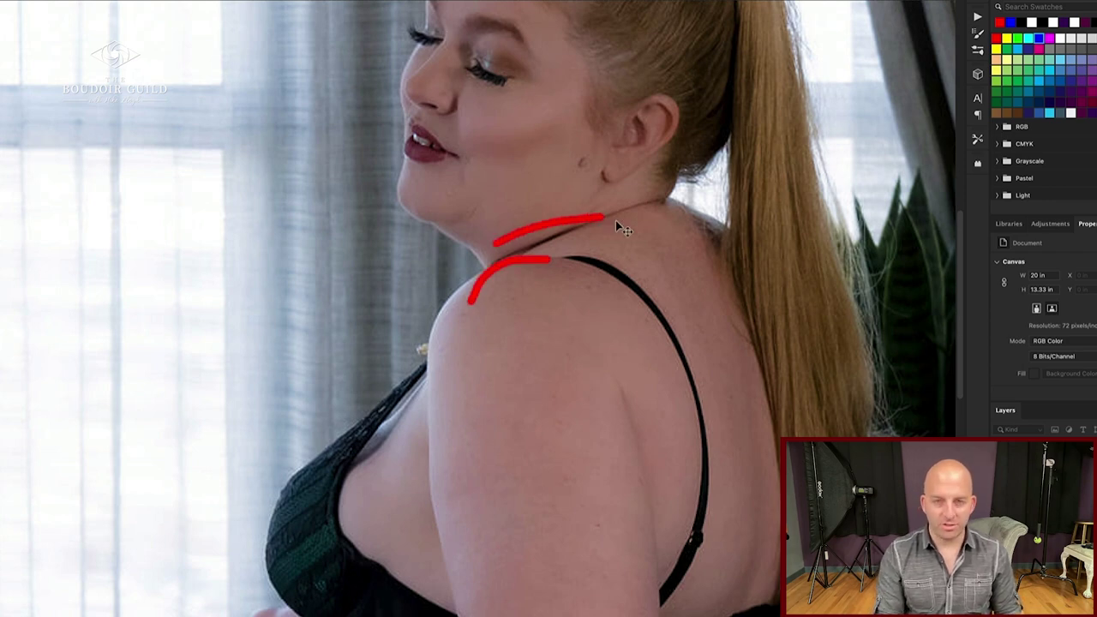
scroll(618, 222, down, 5)
drag(483, 292, 483, 339)
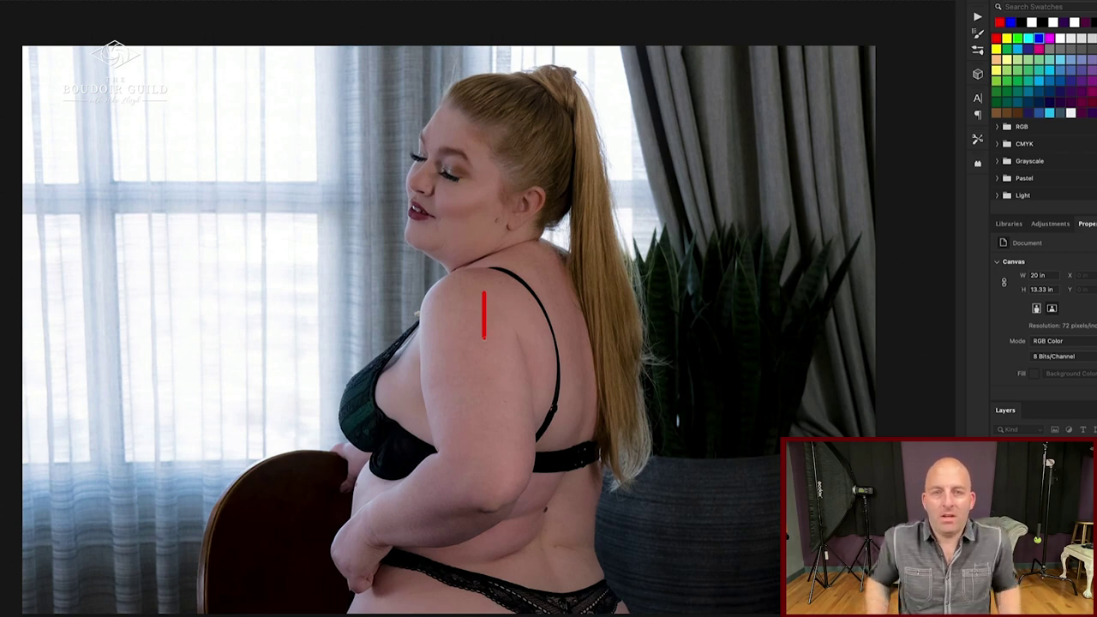
mouse_move(325, 447)
mouse_down()
mouse_move(352, 451)
mouse_move(336, 497)
mouse_up()
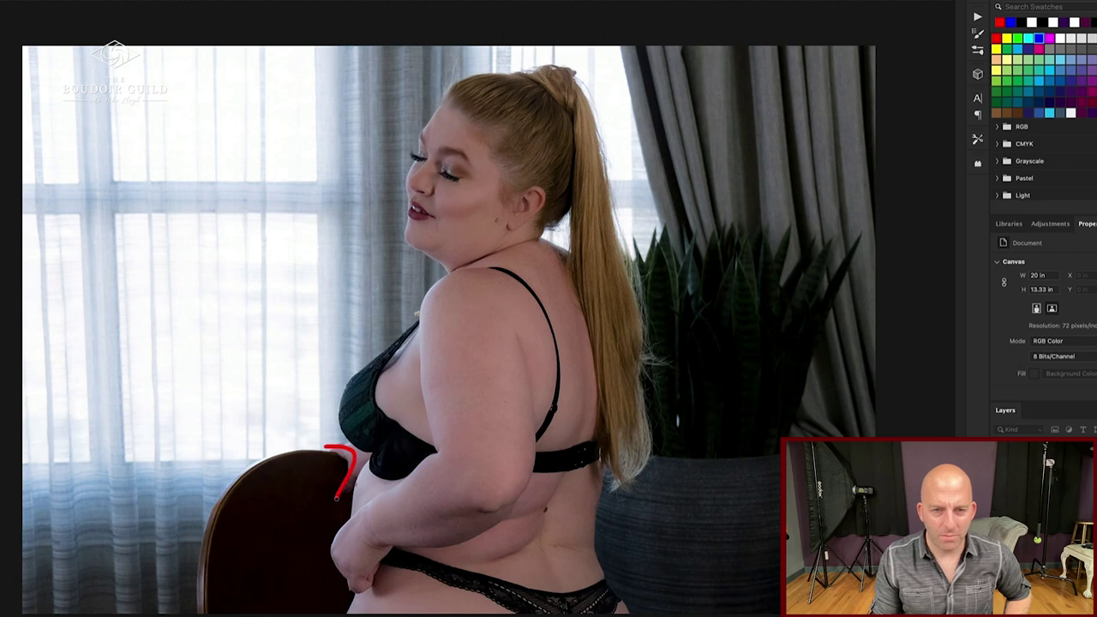
mouse_move(377, 529)
mouse_down()
mouse_move(346, 548)
mouse_move(394, 545)
mouse_up()
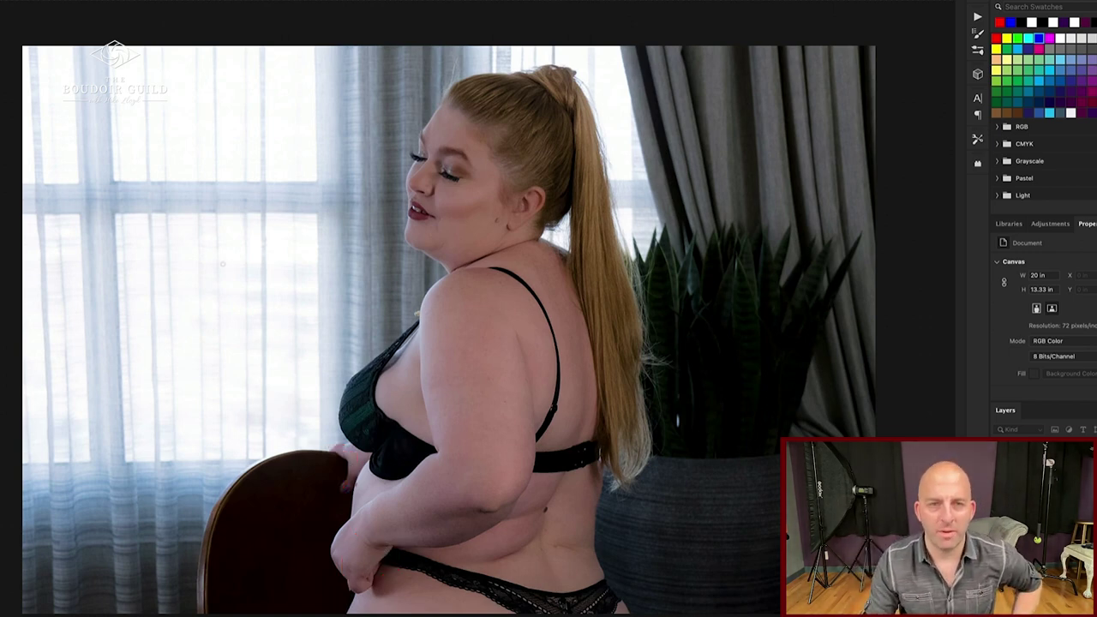
Step: Draw wavy red lines over the bright window areas on both sides of the subject, and undo them
mouse_move(228, 135)
mouse_down()
mouse_move(250, 203)
mouse_move(255, 340)
mouse_up()
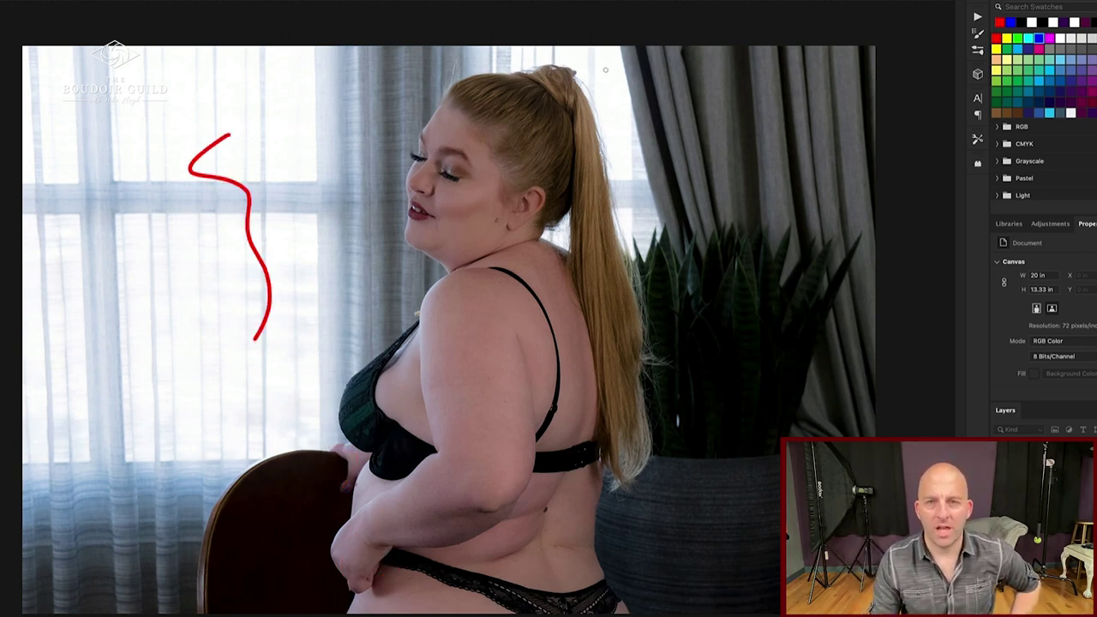
drag(608, 82, 644, 221)
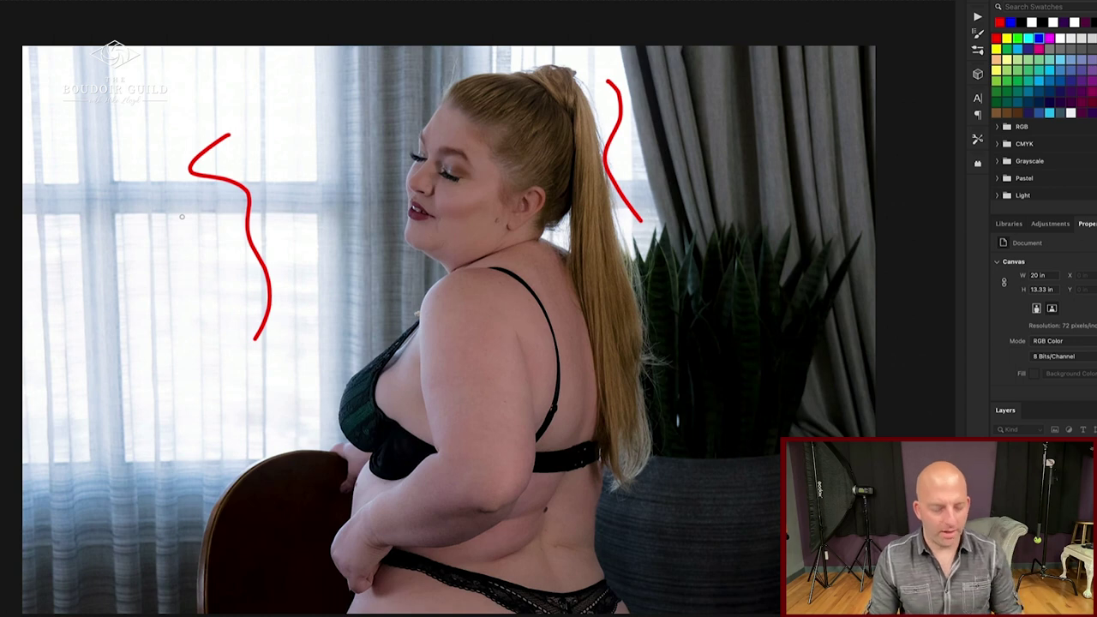
key(super+z)
key(ctrl+z)
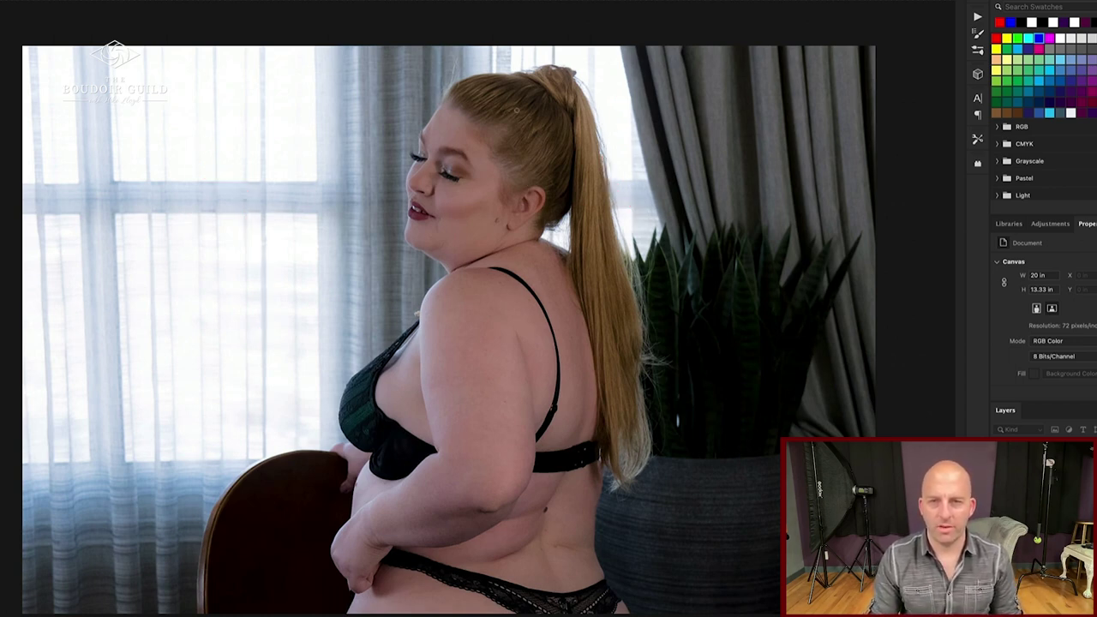
Step: Draw red lines over the dark curtain and down the plant and its pot, undoing the marks
drag(683, 68, 760, 243)
drag(794, 111, 817, 300)
key(ctrl+z)
key(ctrl+z)
mouse_move(677, 276)
mouse_down()
mouse_move(707, 337)
mouse_move(688, 461)
mouse_move(743, 581)
mouse_up()
key(ctrl+z)
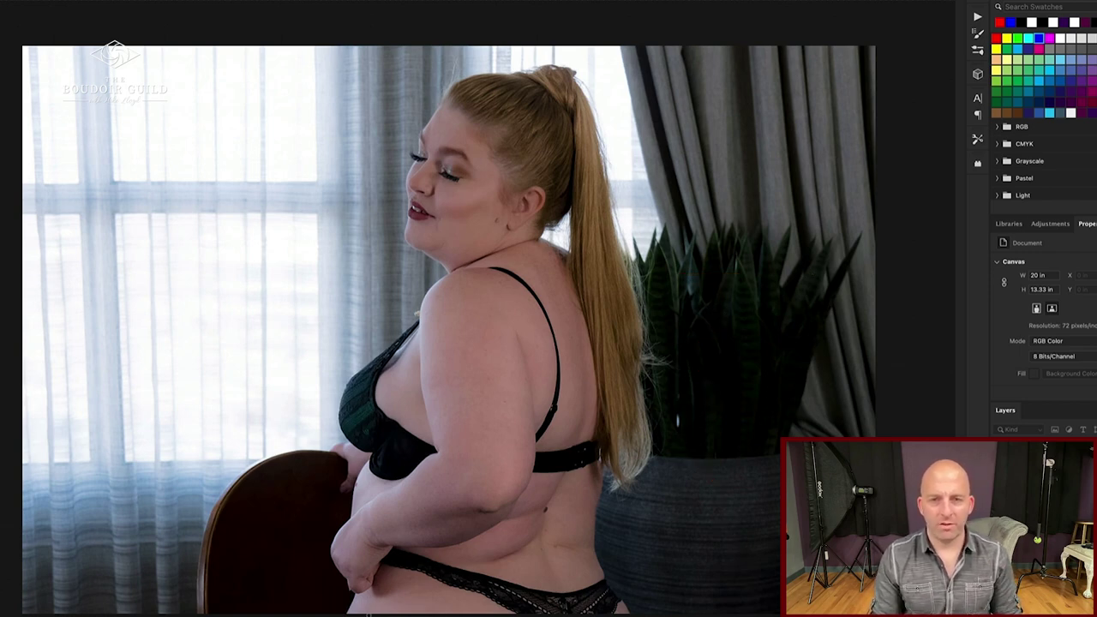
Step: Draw a red line down the bright window and undo it, and mark the top of the hair
mouse_move(218, 150)
mouse_down()
mouse_move(283, 253)
mouse_move(259, 388)
mouse_up()
key(ctrl+z)
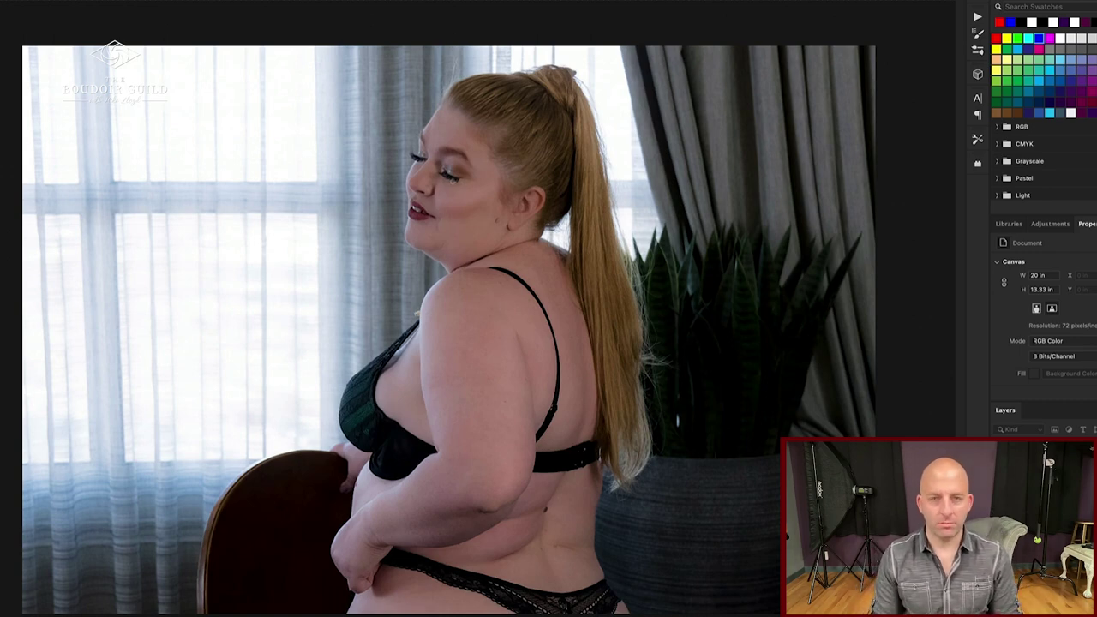
mouse_move(514, 103)
mouse_down()
mouse_move(441, 299)
mouse_move(548, 116)
mouse_up()
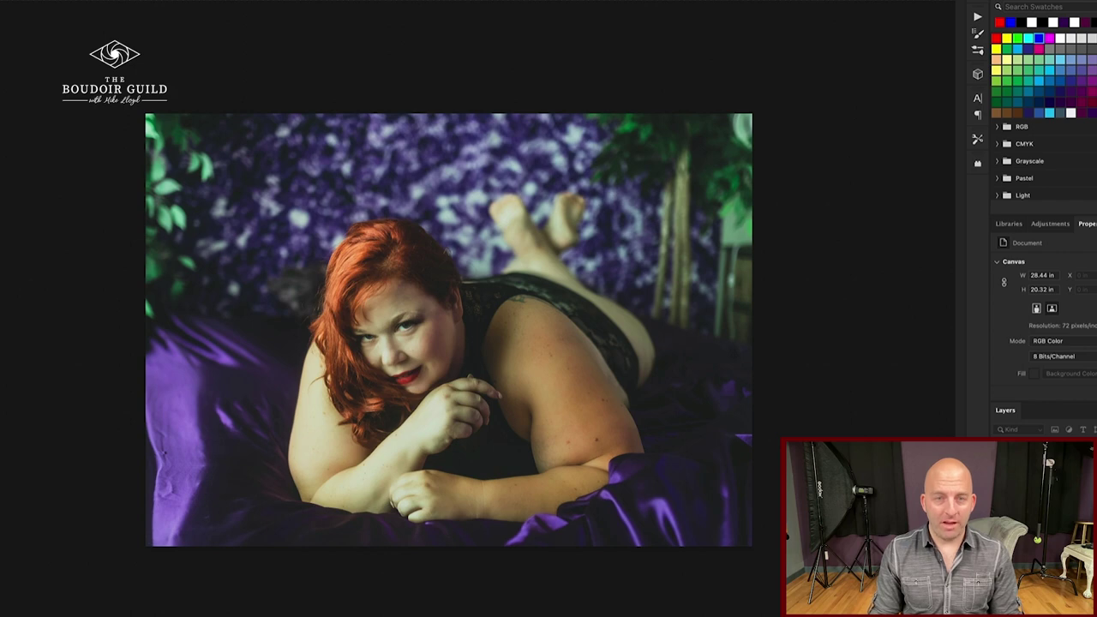
Step: Trace red curves looping around the redhead's face and arms, and draw a line down the raised forearm
drag(401, 216, 394, 200)
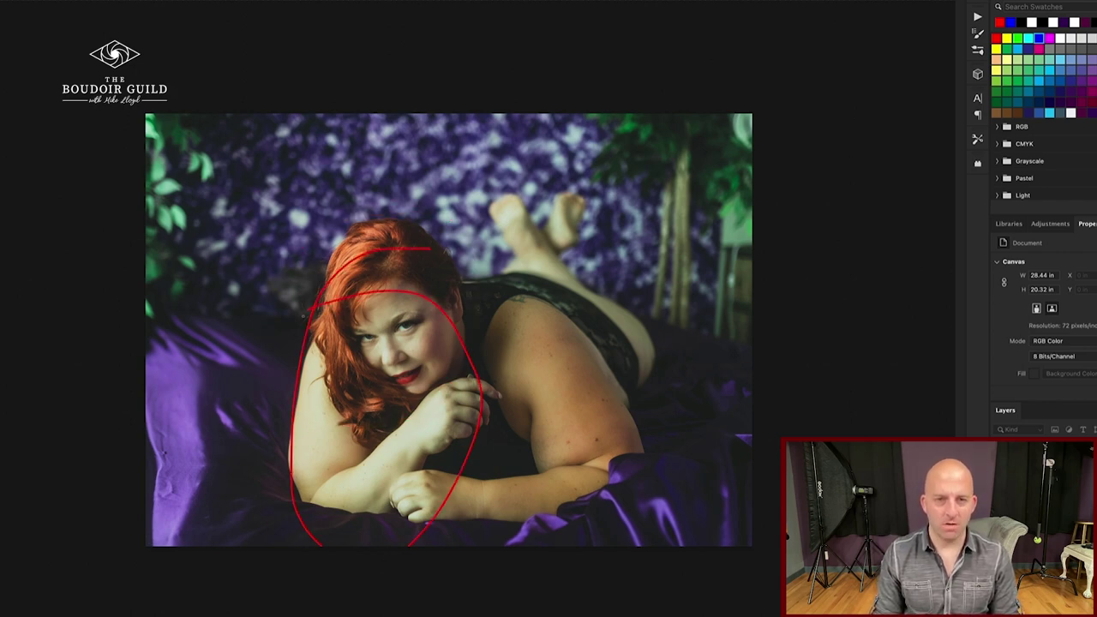
mouse_move(432, 411)
mouse_down()
mouse_move(362, 473)
mouse_move(322, 409)
mouse_move(324, 342)
mouse_move(427, 319)
mouse_move(434, 347)
mouse_move(351, 502)
mouse_up()
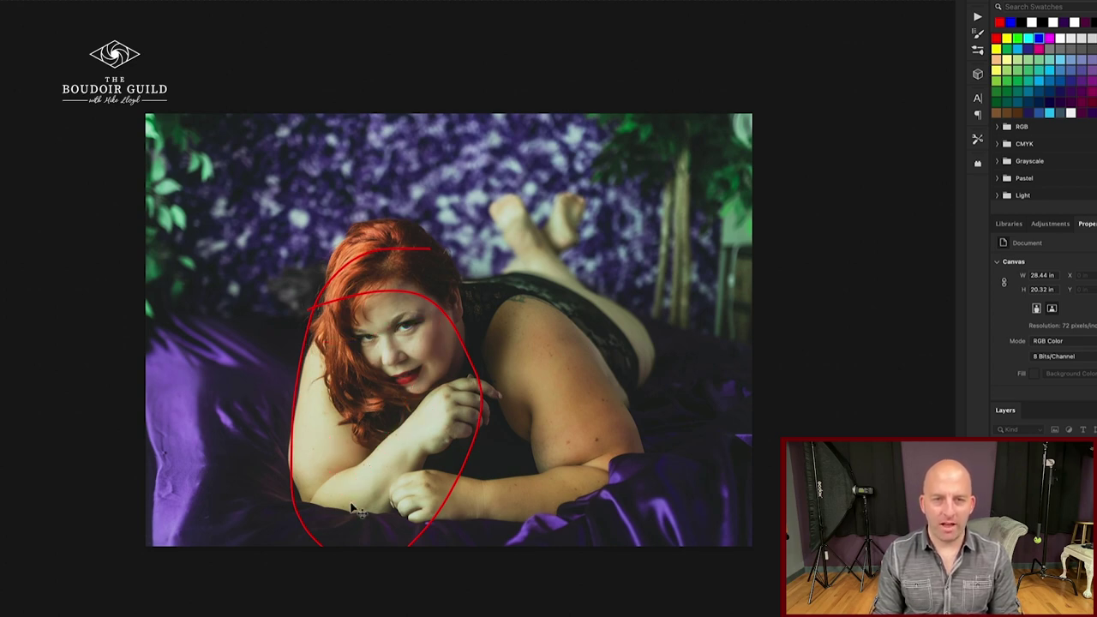
Step: Rotate the photo 180° with a red curve along the face and forearm, and undo both the curve and the rotation
click(53, 2)
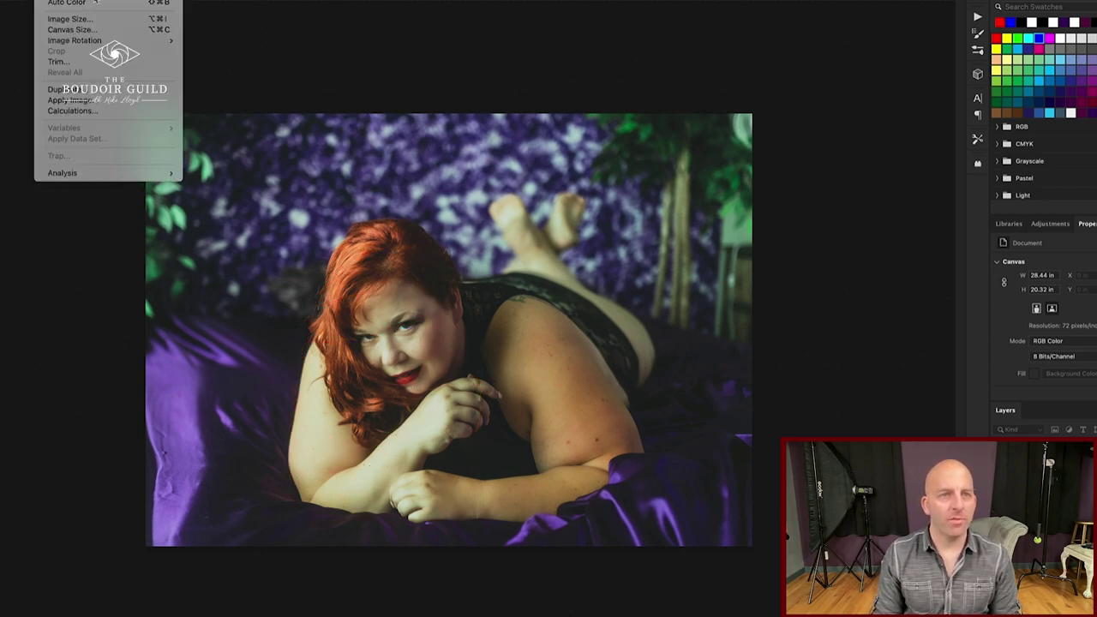
click(206, 41)
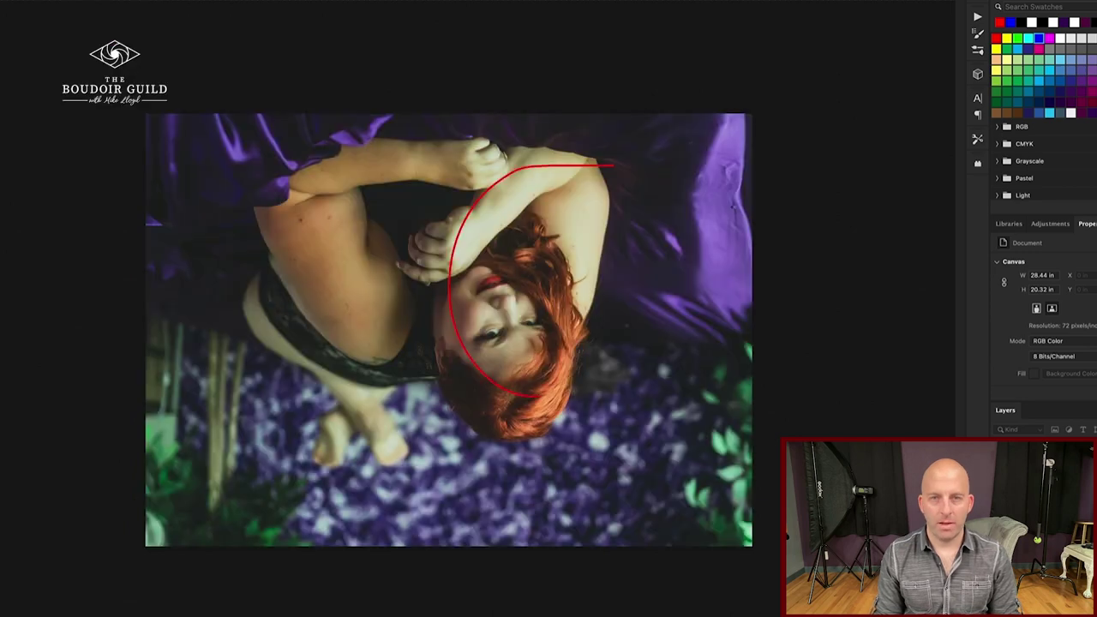
key(super+z)
key(super+z)
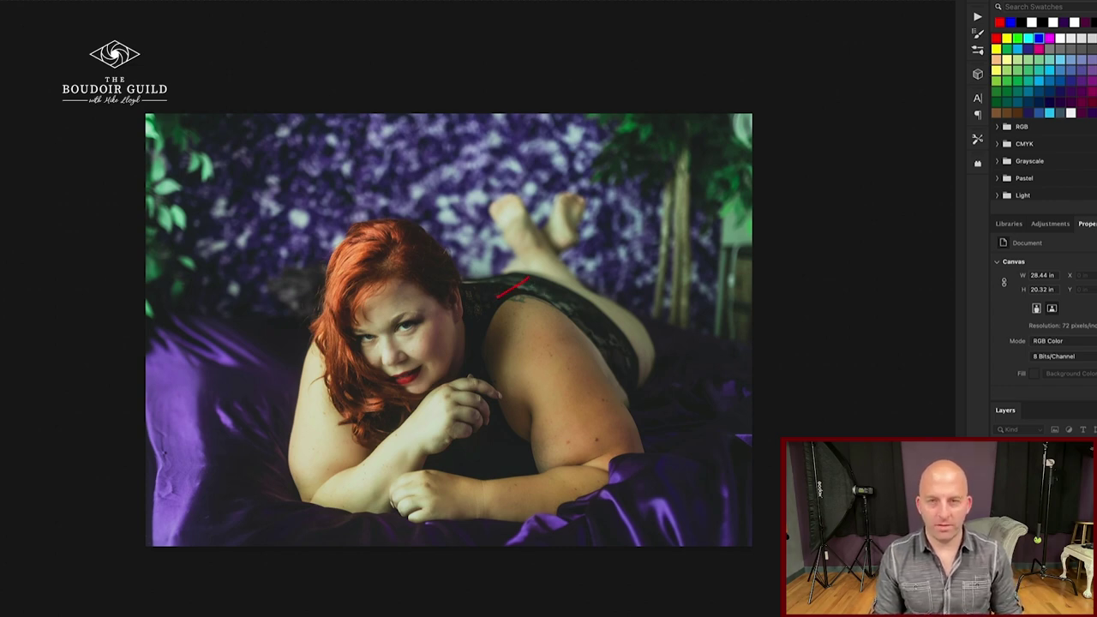
Step: Draw short red lines across the upper back and along the lower leg, and undo them
drag(525, 242, 562, 278)
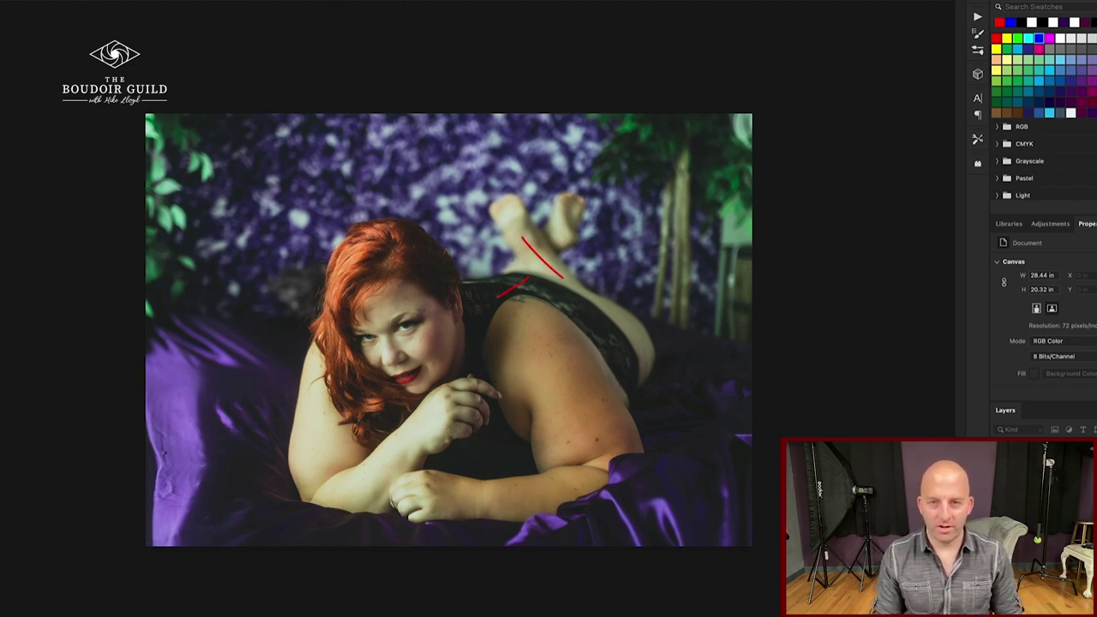
key(super+z)
key(super+z)
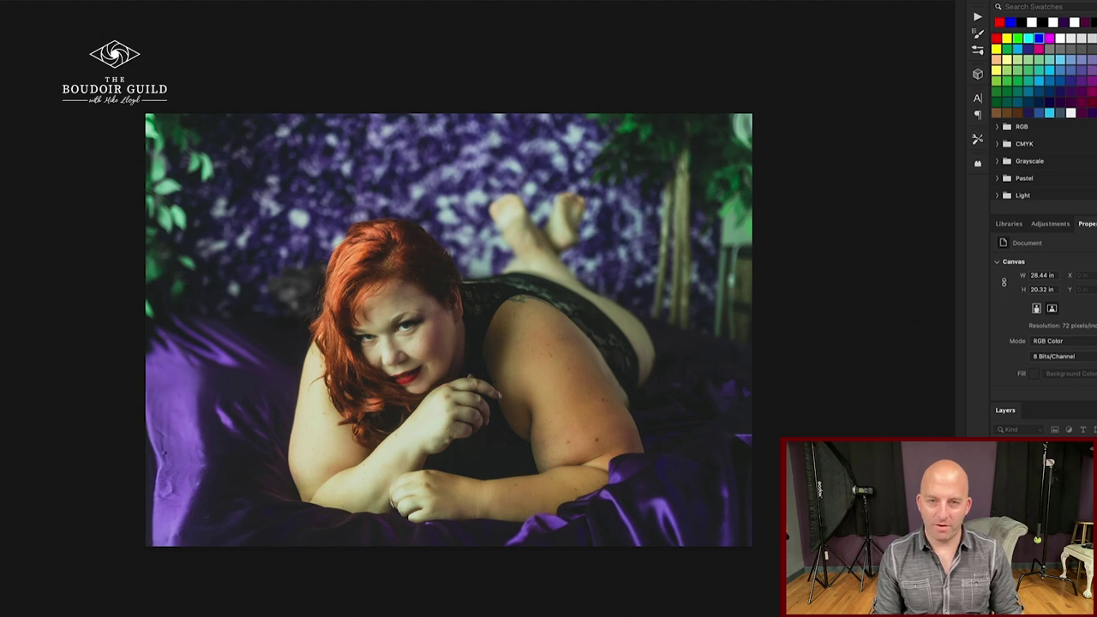
Step: Outline the hair-covered side of the face and the ear area in red, and undo both marks
mouse_move(351, 327)
mouse_down()
mouse_move(360, 370)
mouse_move(372, 323)
mouse_move(343, 318)
mouse_up()
drag(468, 322, 477, 338)
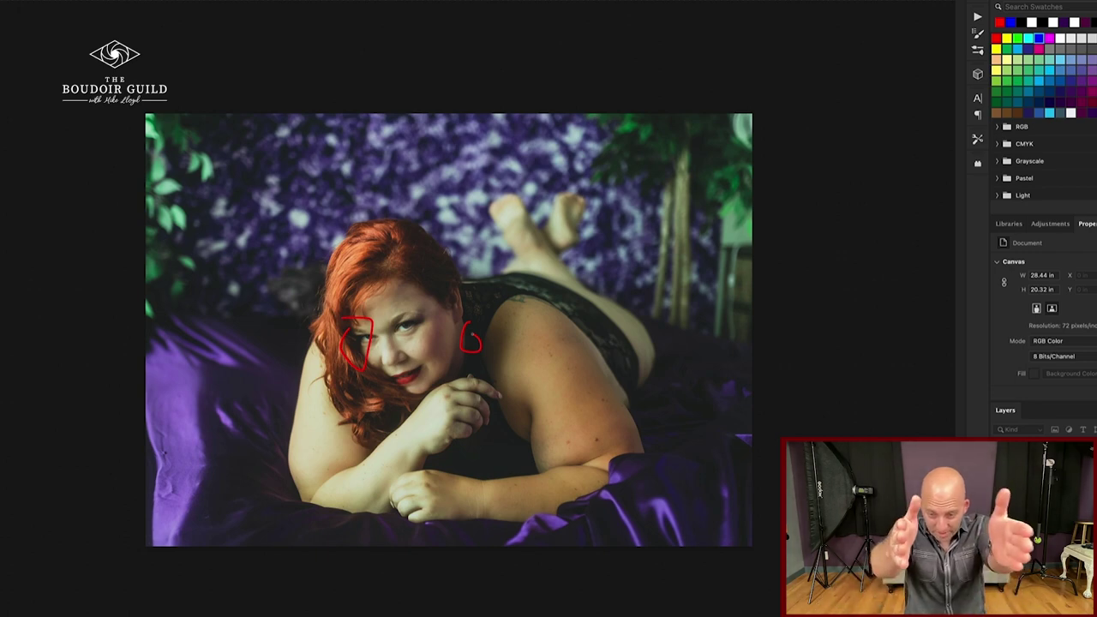
key(super+z)
key(super+z)
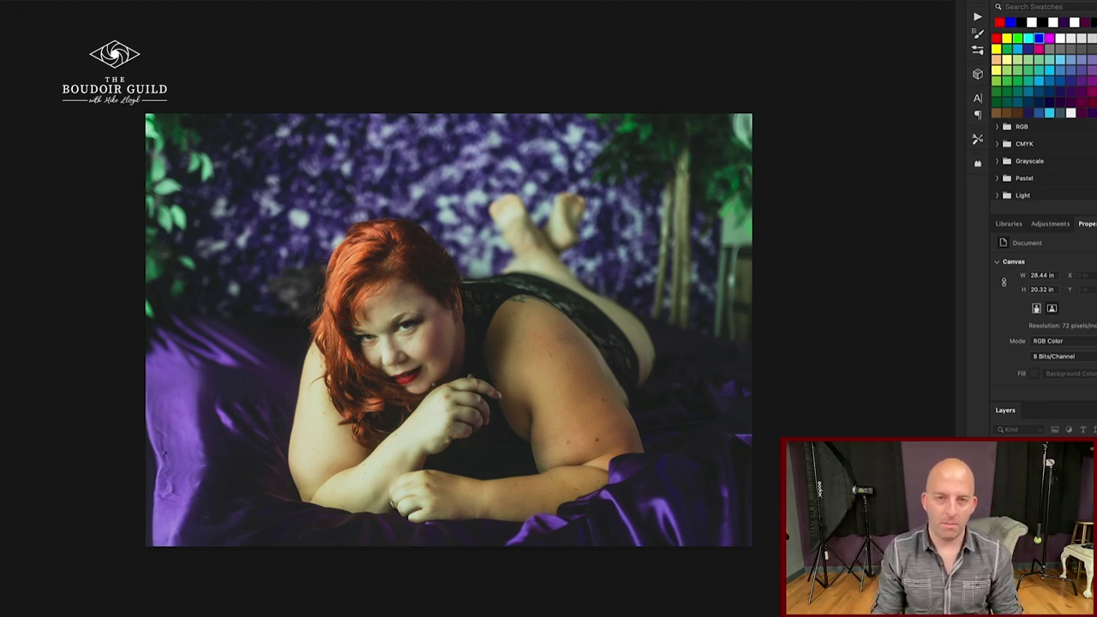
Step: Circle the face in red, trace a line down the hair beside it, and undo both marks
mouse_move(407, 310)
mouse_down()
mouse_move(365, 320)
mouse_move(366, 358)
mouse_move(434, 380)
mouse_move(381, 300)
mouse_up()
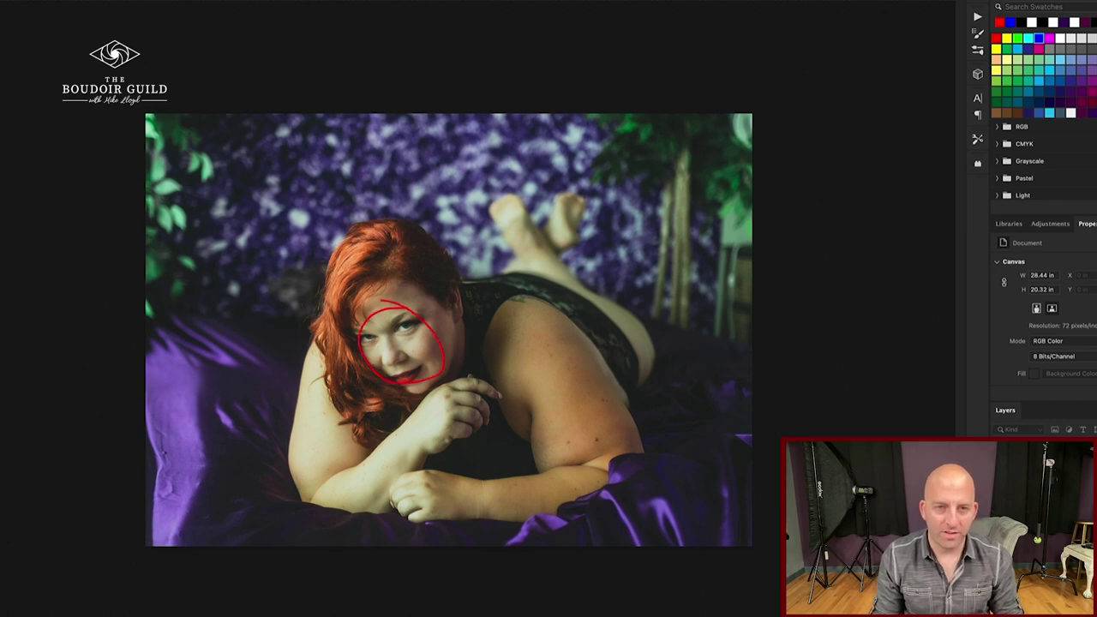
drag(358, 256, 335, 416)
key(super+z)
key(super+z)
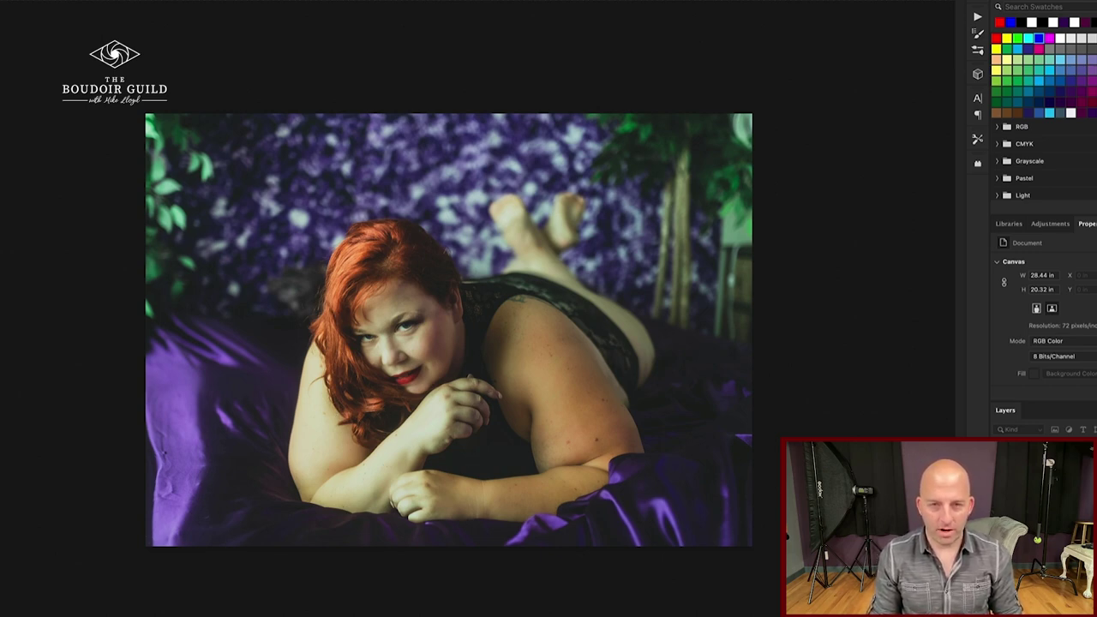
Step: Circle the back of the raised hand in red, mark the resting hand, and undo both marks
mouse_move(441, 405)
mouse_down()
mouse_move(437, 431)
mouse_move(440, 407)
mouse_up()
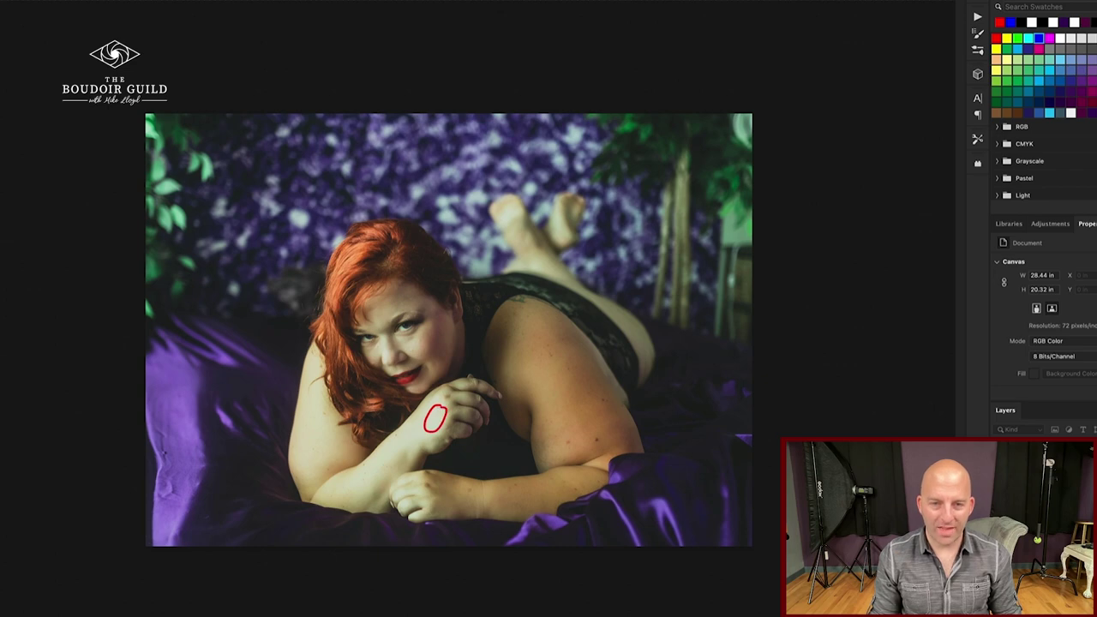
drag(447, 483, 465, 495)
key(super+z)
key(super+z)
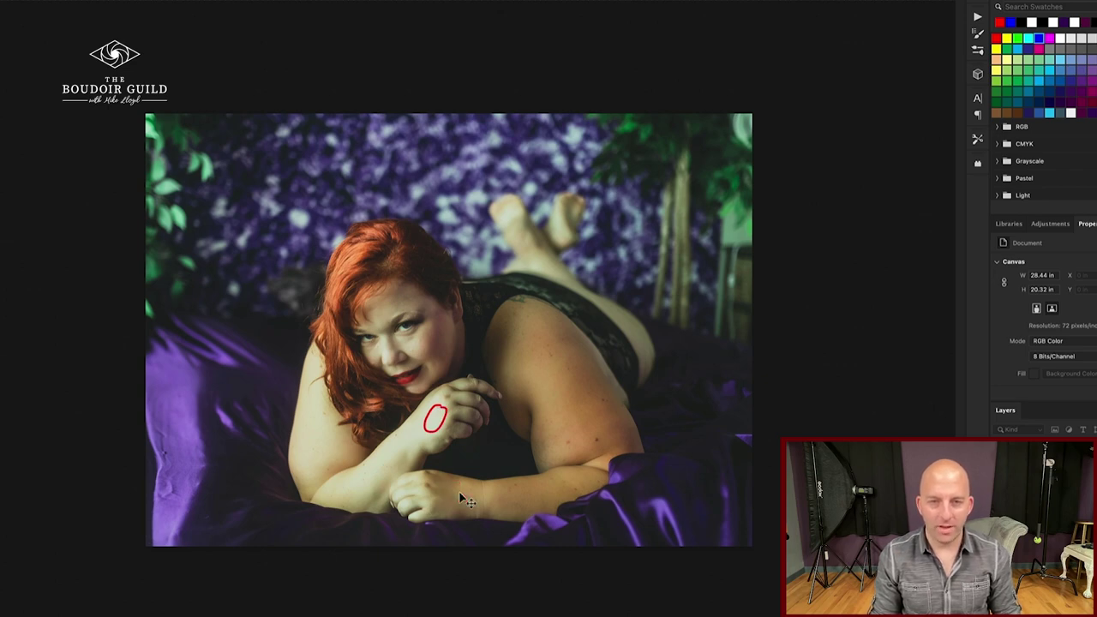
Step: Draw a straight red line on each arm above the elbow, and undo both lines
drag(576, 394, 602, 451)
drag(331, 413, 331, 484)
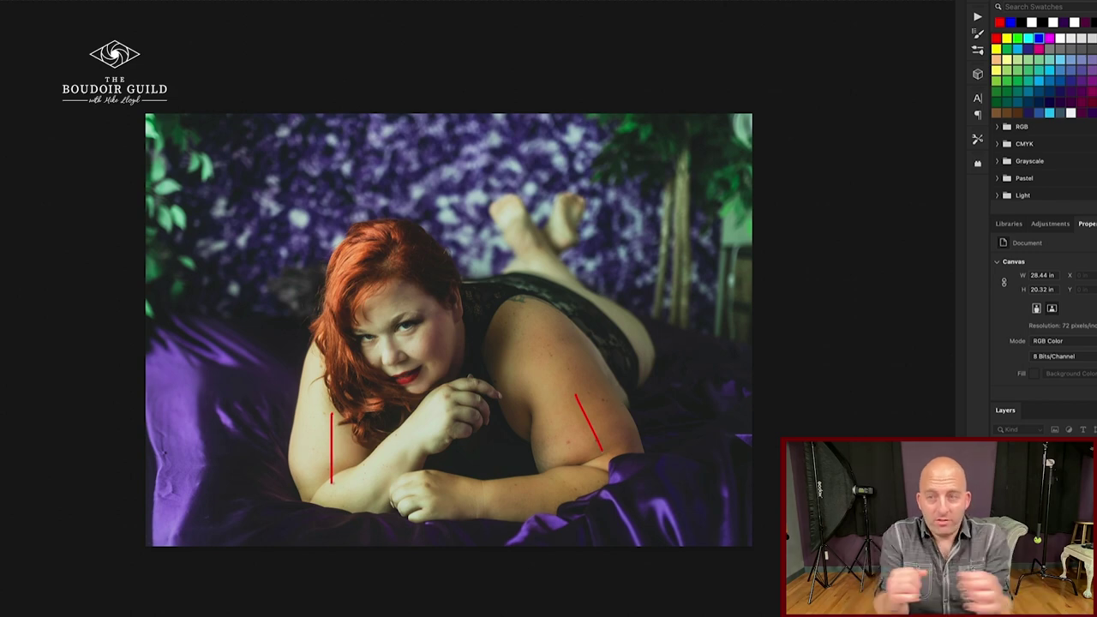
key(ctrl+z)
key(ctrl+z)
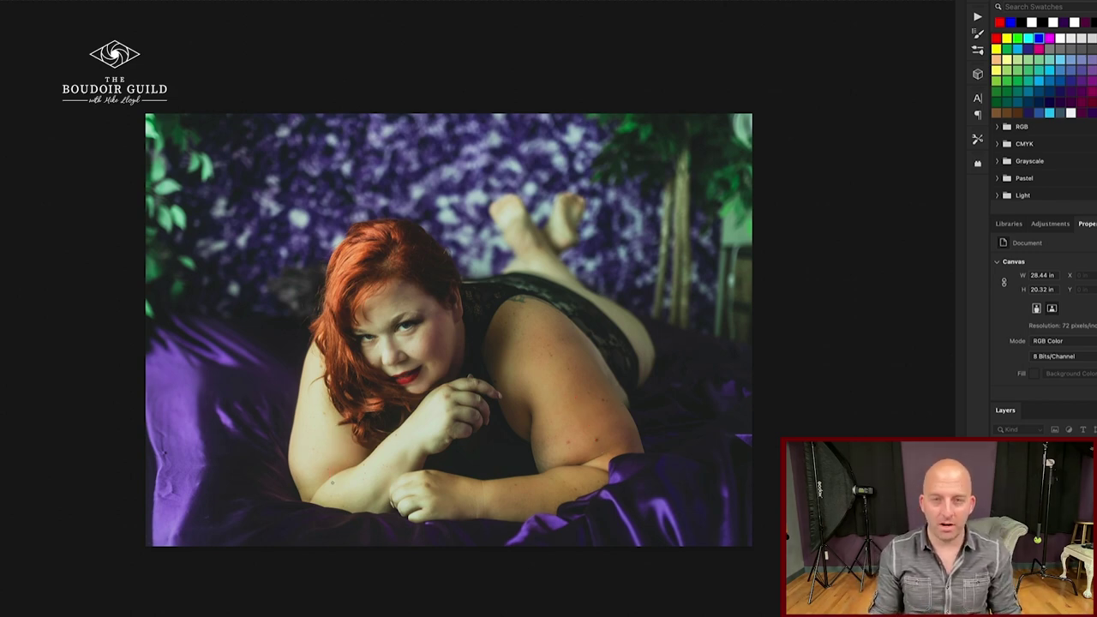
Step: Draw red lines zigzagging across the floral backdrop, along the raised forearm and down the purple fabric, and undo all three
mouse_move(207, 167)
mouse_down()
mouse_move(219, 224)
mouse_move(304, 145)
mouse_move(630, 182)
mouse_up()
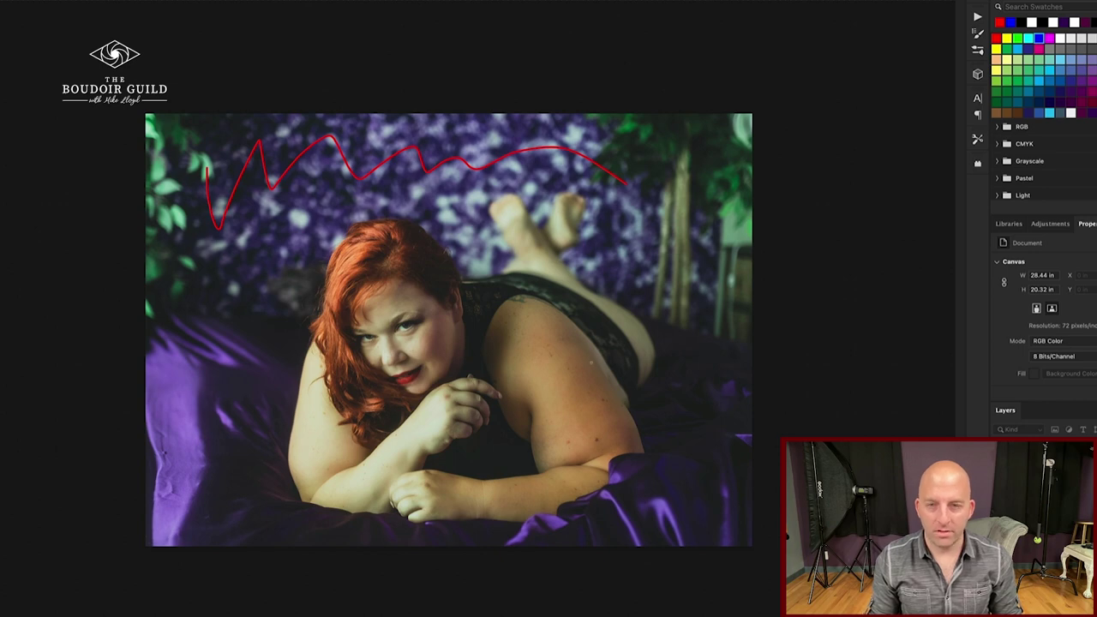
drag(434, 415, 349, 501)
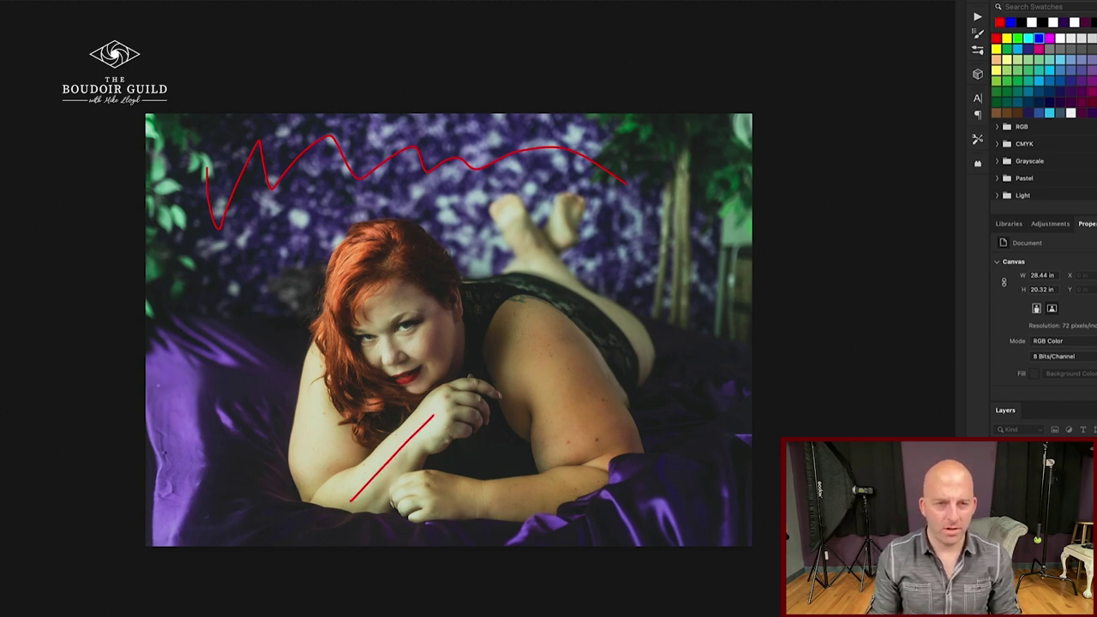
mouse_move(168, 387)
mouse_down()
mouse_move(190, 410)
mouse_move(176, 522)
mouse_up()
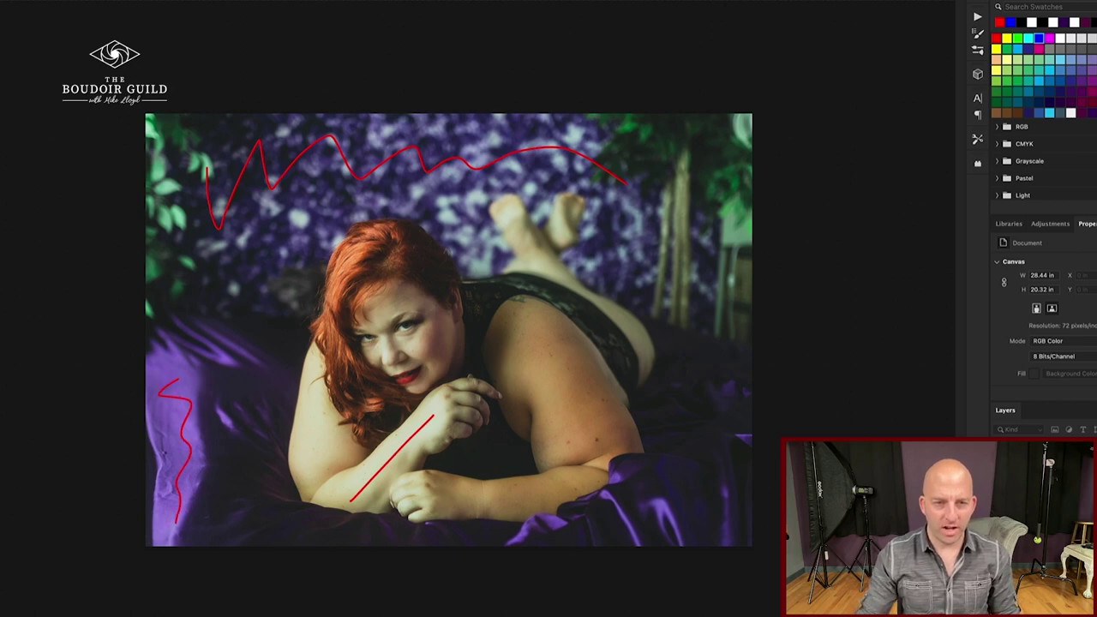
key(ctrl+z)
key(ctrl+z)
key(ctrl+z)
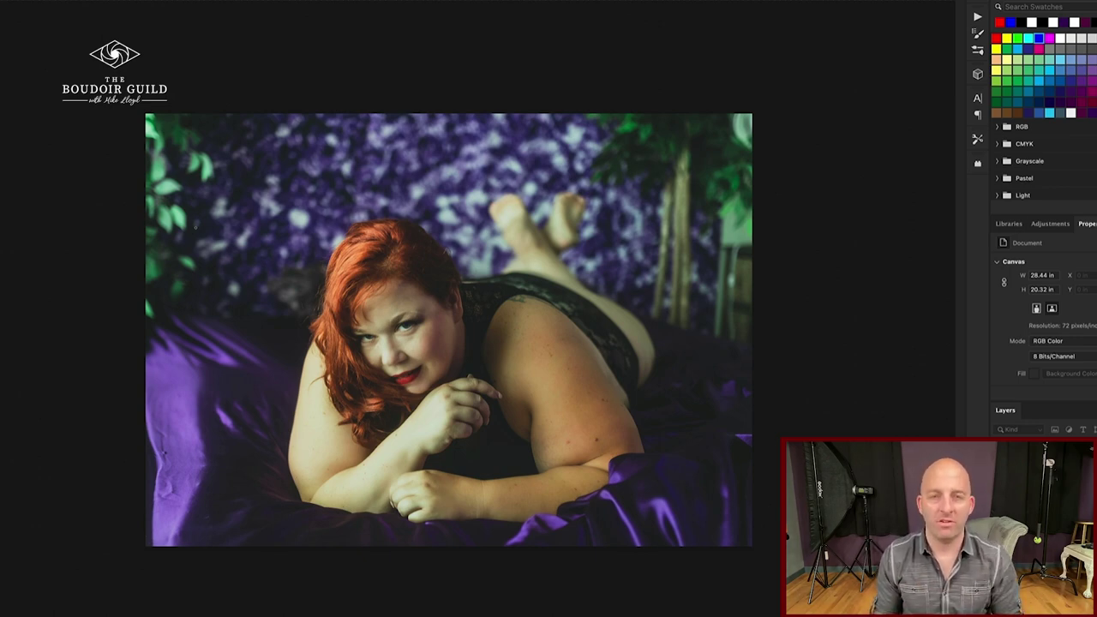
Step: Make brief red marks on the backdrop, the upper arm, the background chair and the nose, undoing each mark
drag(267, 184, 278, 237)
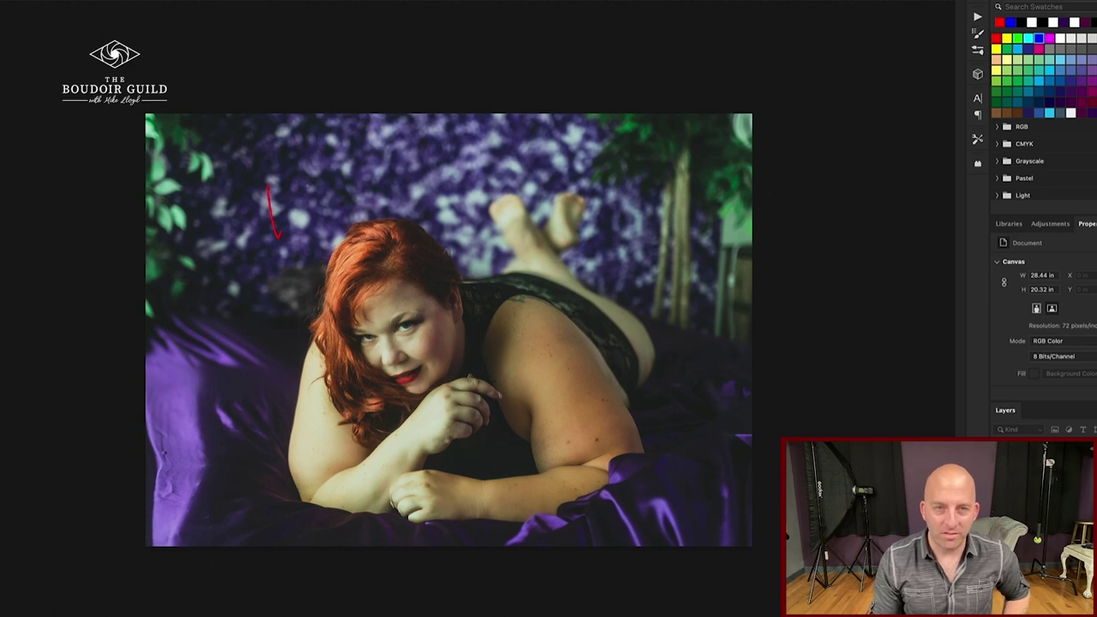
key(ctrl+z)
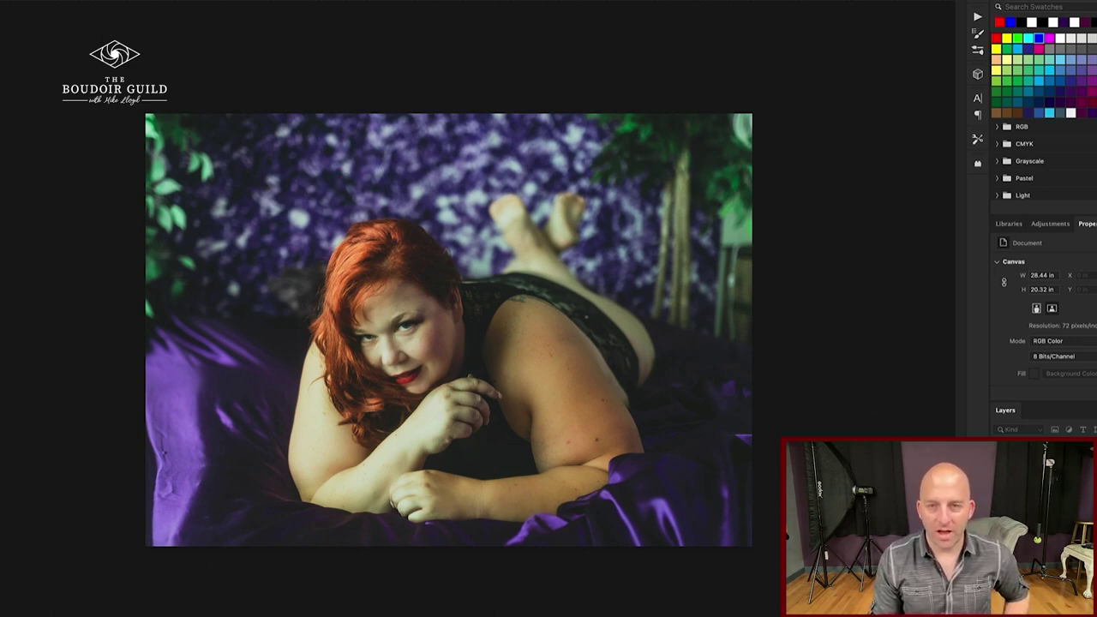
mouse_move(598, 324)
mouse_down()
mouse_move(541, 306)
mouse_move(494, 310)
mouse_up()
key(super+z)
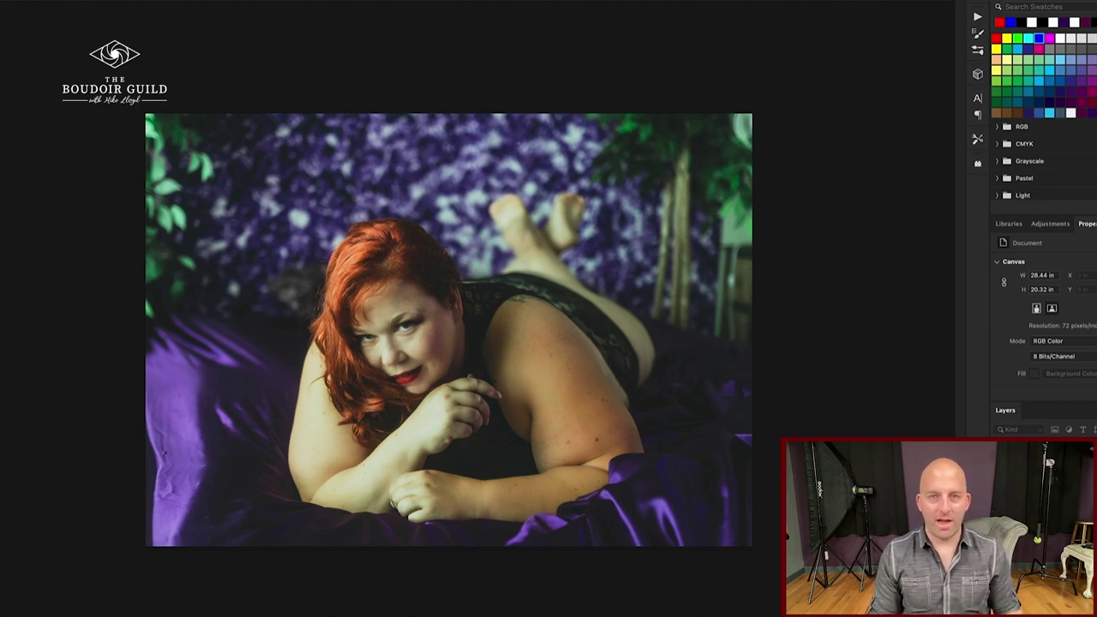
drag(735, 256, 734, 307)
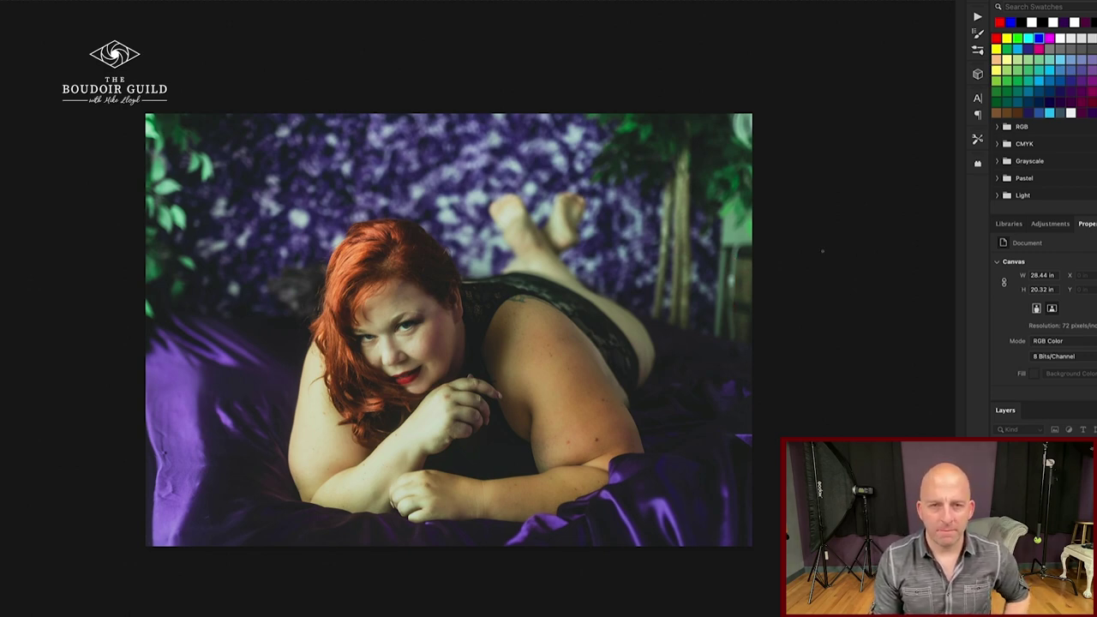
mouse_move(397, 358)
mouse_down()
mouse_move(438, 392)
mouse_move(400, 356)
mouse_up()
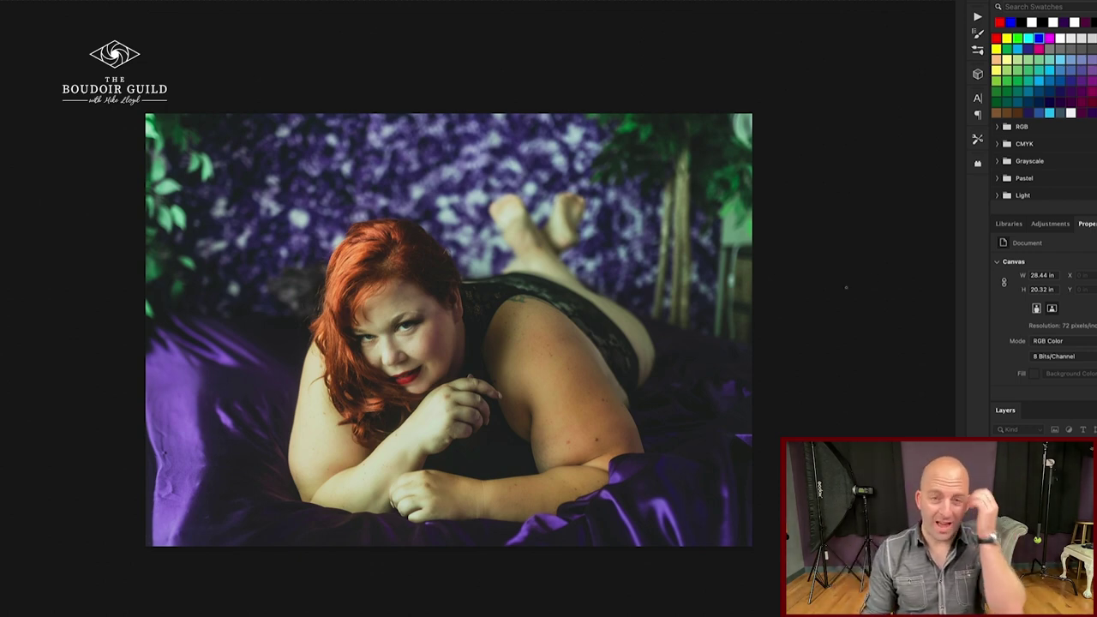
Step: Draw a red curve from the jaw toward the shoulder and a diagonal line across the face from arm to back
drag(437, 371, 484, 297)
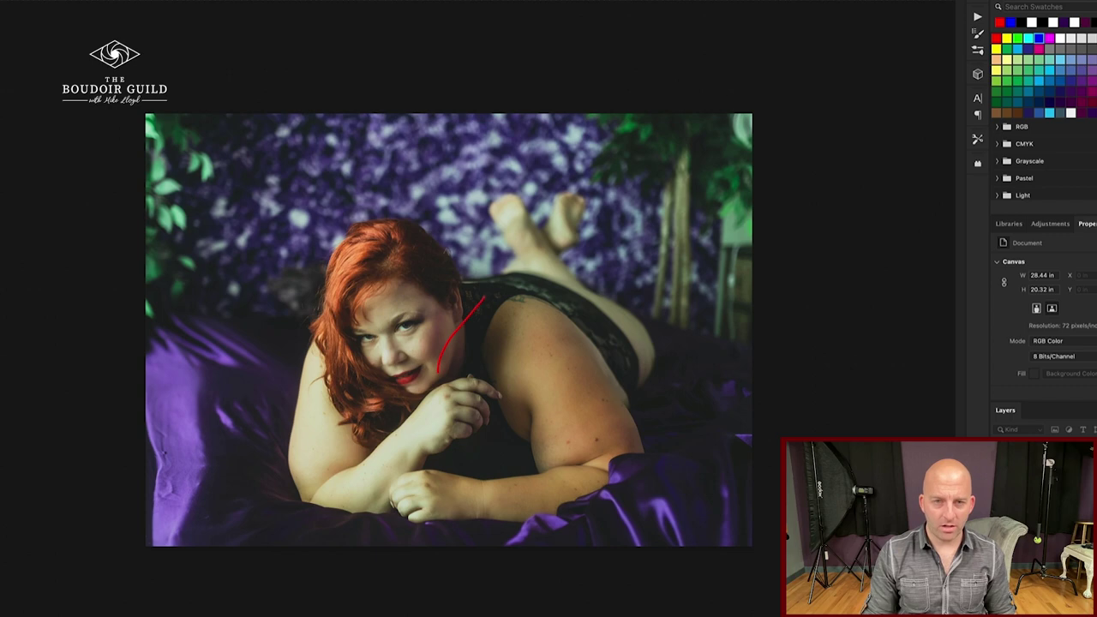
drag(319, 411, 535, 274)
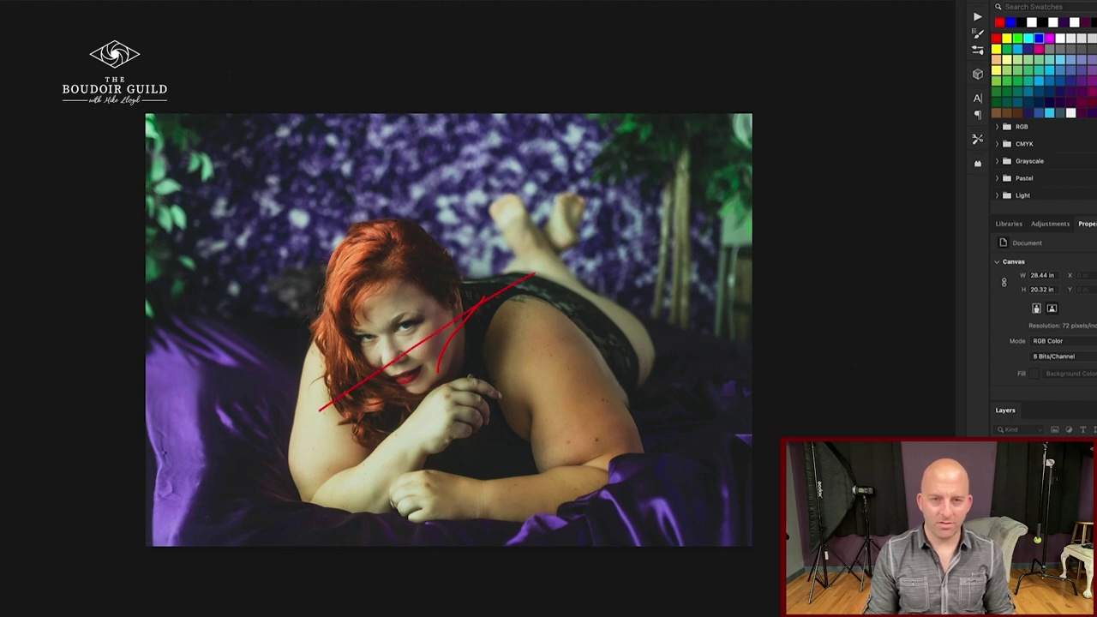